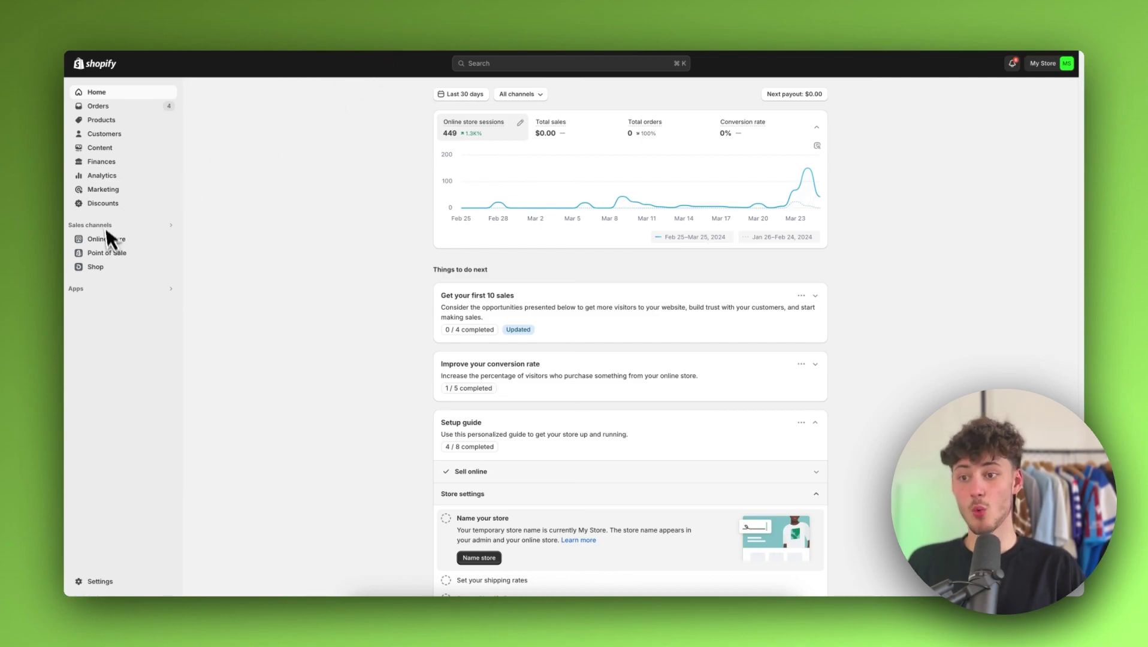
Preview the krause. online storefront from the admin Home page.
click(170, 240)
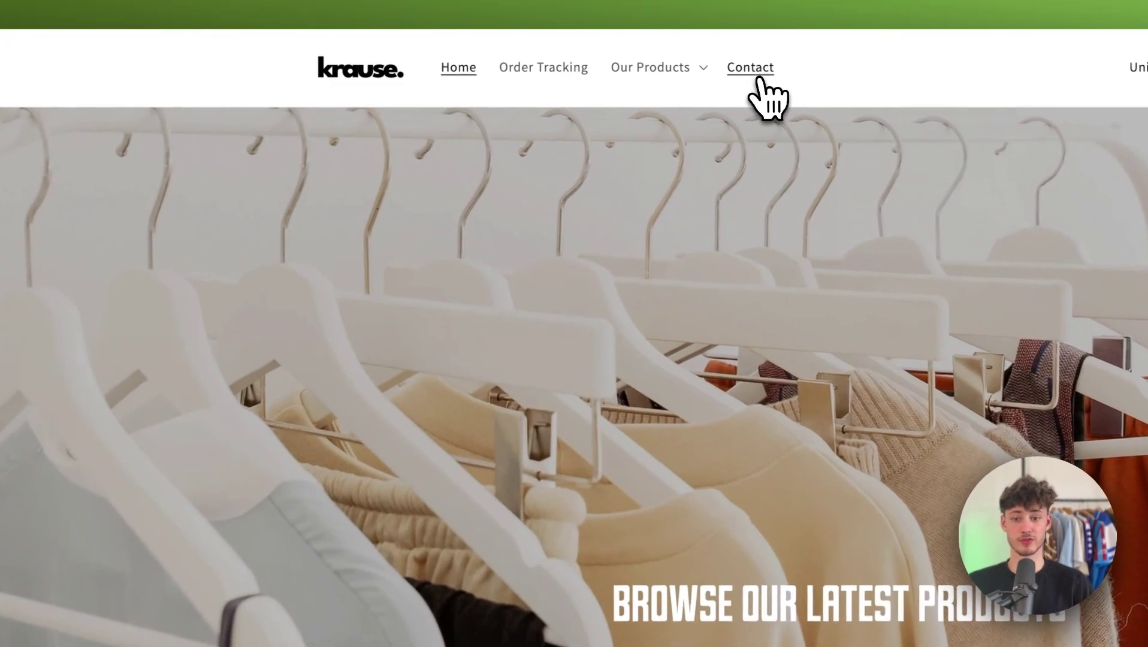
Open the storefront Contact page and inspect its headings and message box.
click(700, 67)
drag(378, 153, 609, 169)
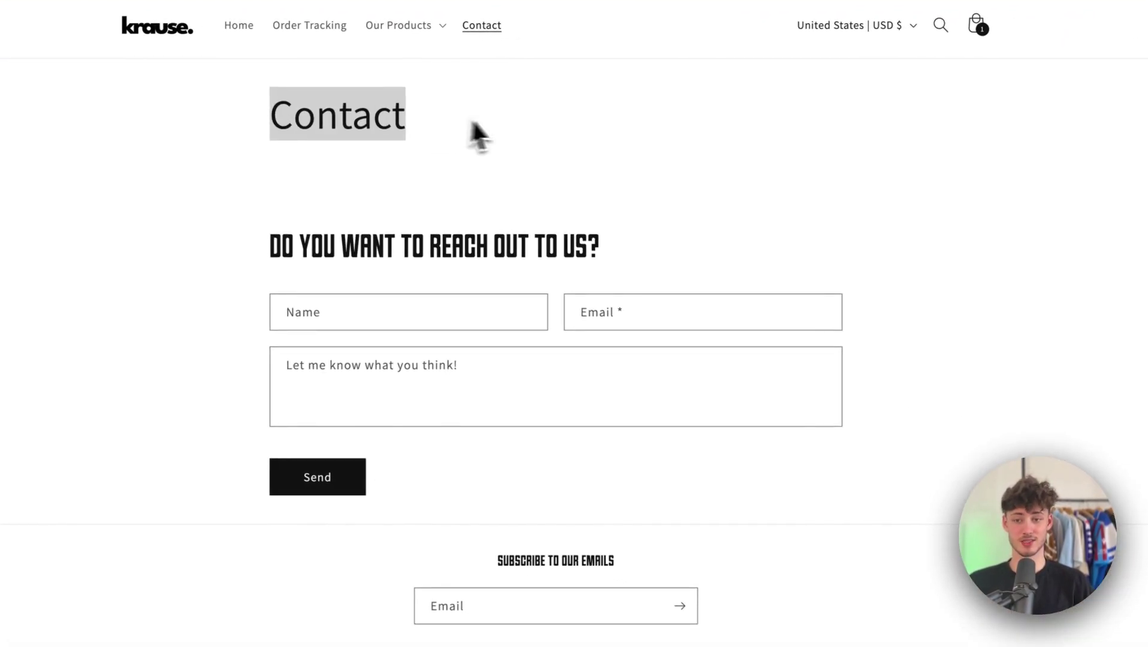
click(507, 258)
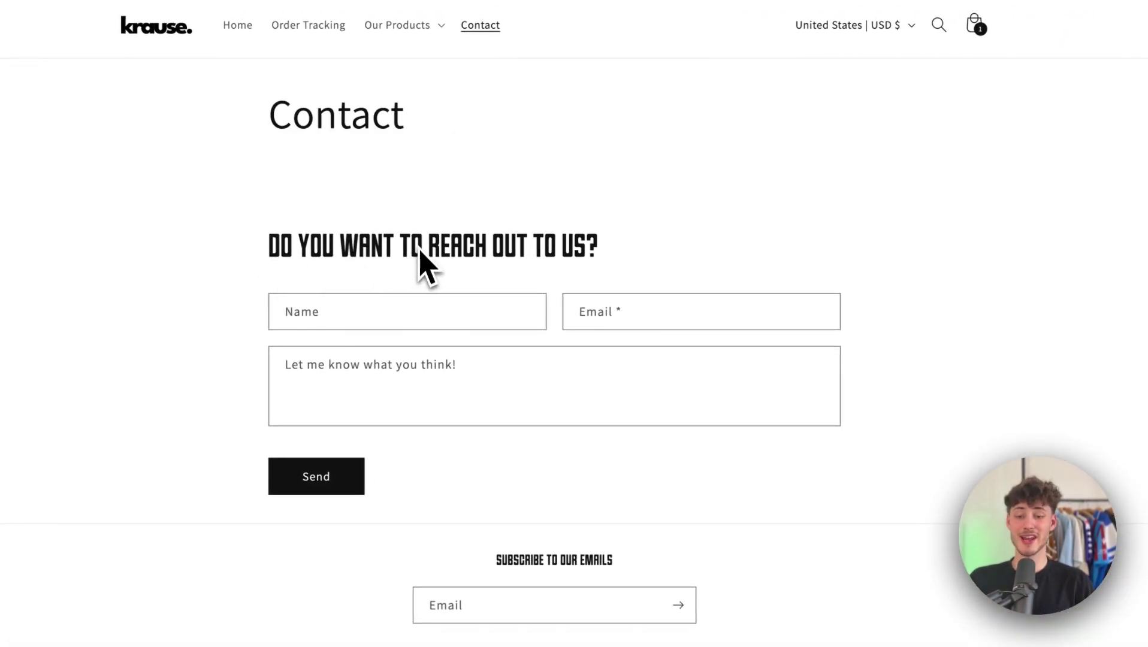
drag(268, 246, 633, 256)
click(634, 246)
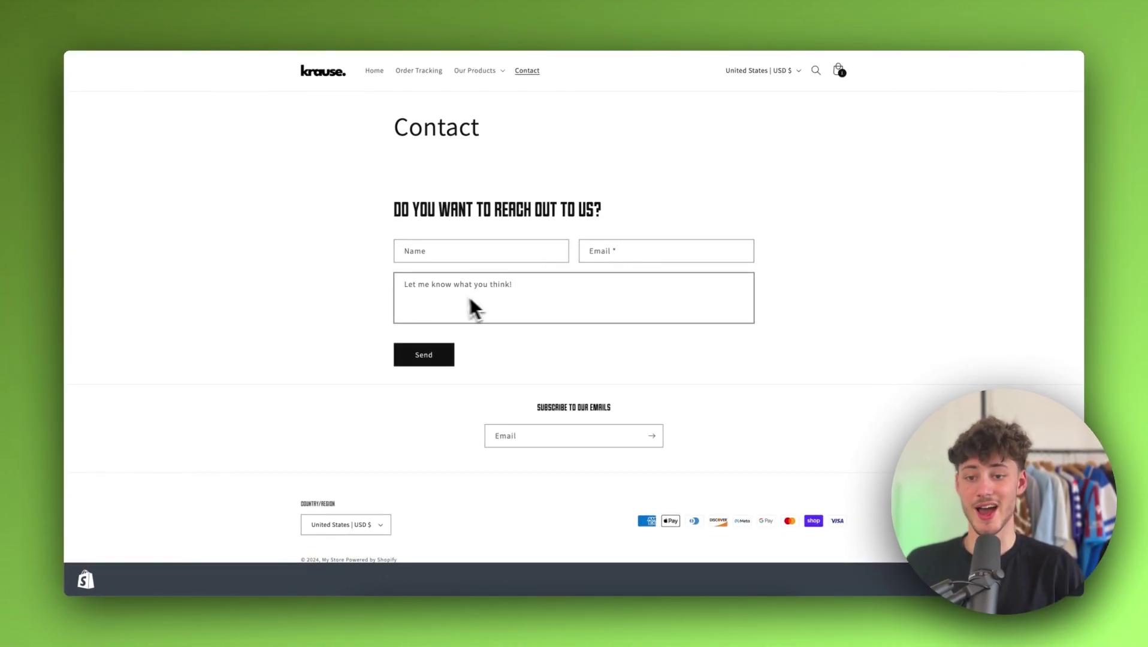
click(410, 282)
click(276, 303)
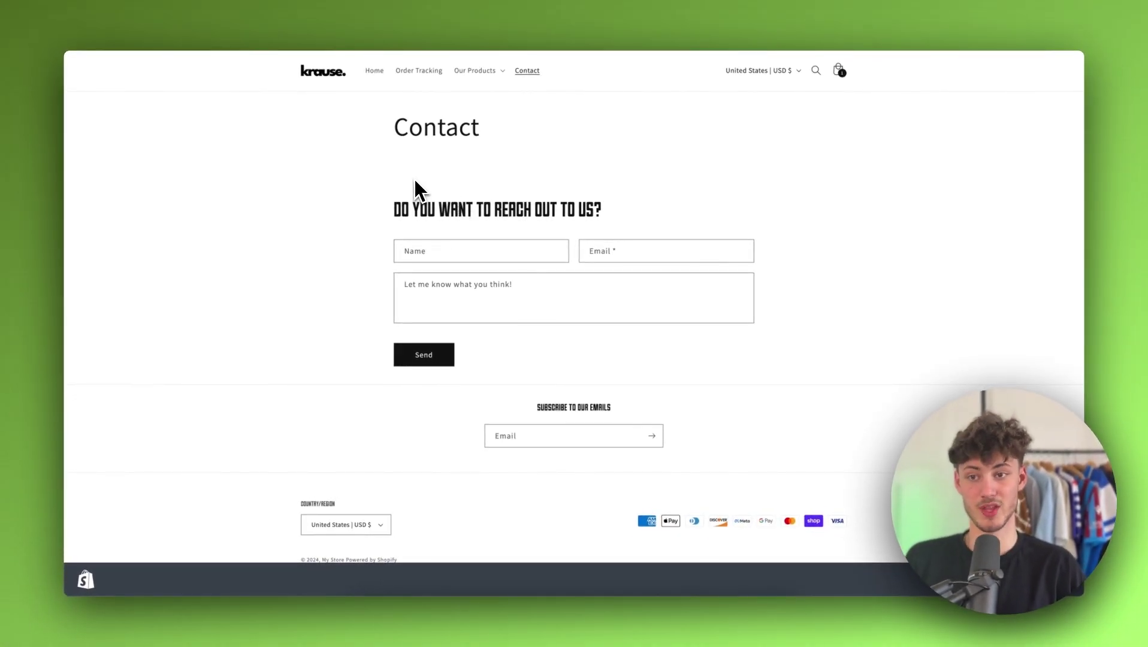
Return to the krause. homepage and scroll through it.
click(329, 78)
scroll(511, 202, down, 10)
scroll(511, 202, up, 10)
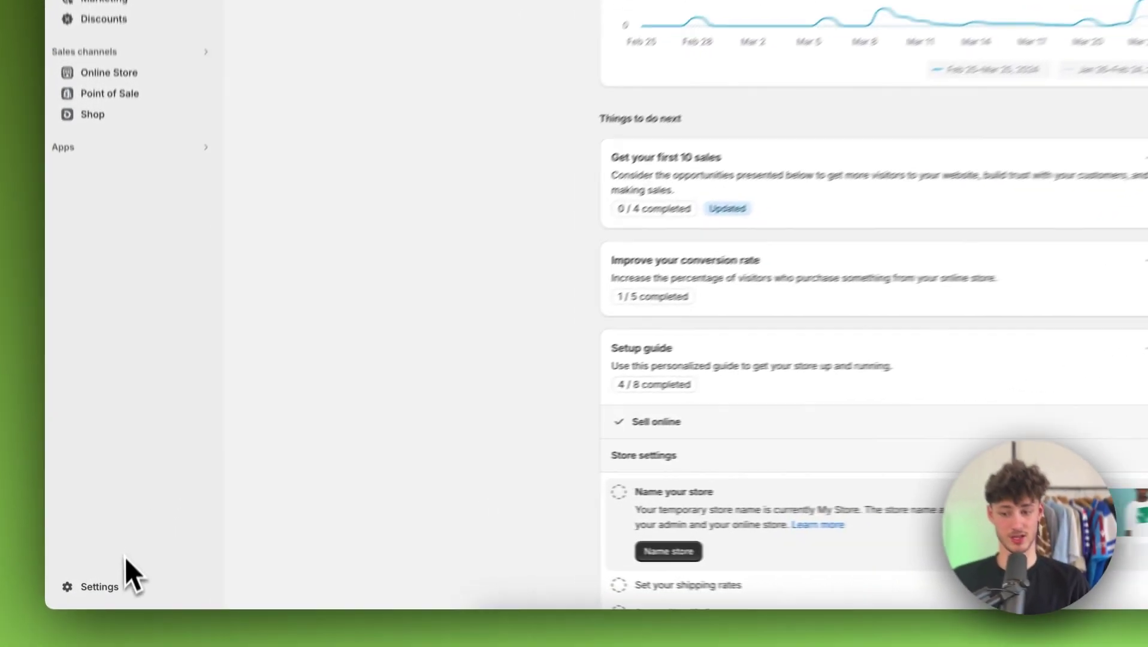
Go to Settings > Apps and sales channels and launch the Shopify App Store.
click(135, 588)
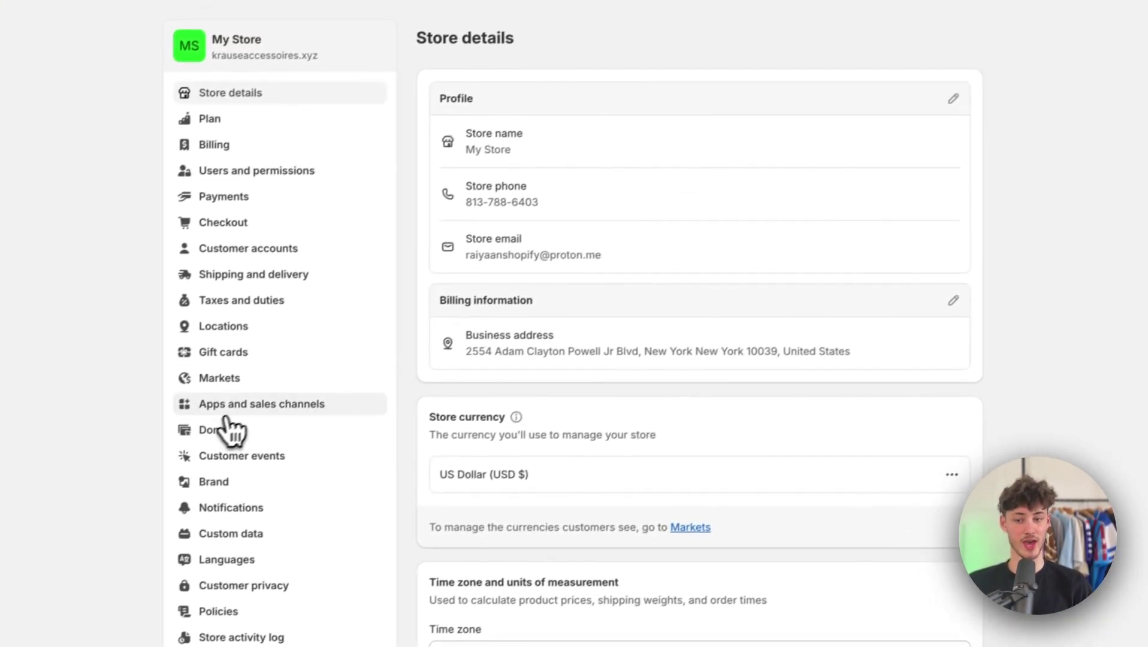
click(360, 329)
click(940, 51)
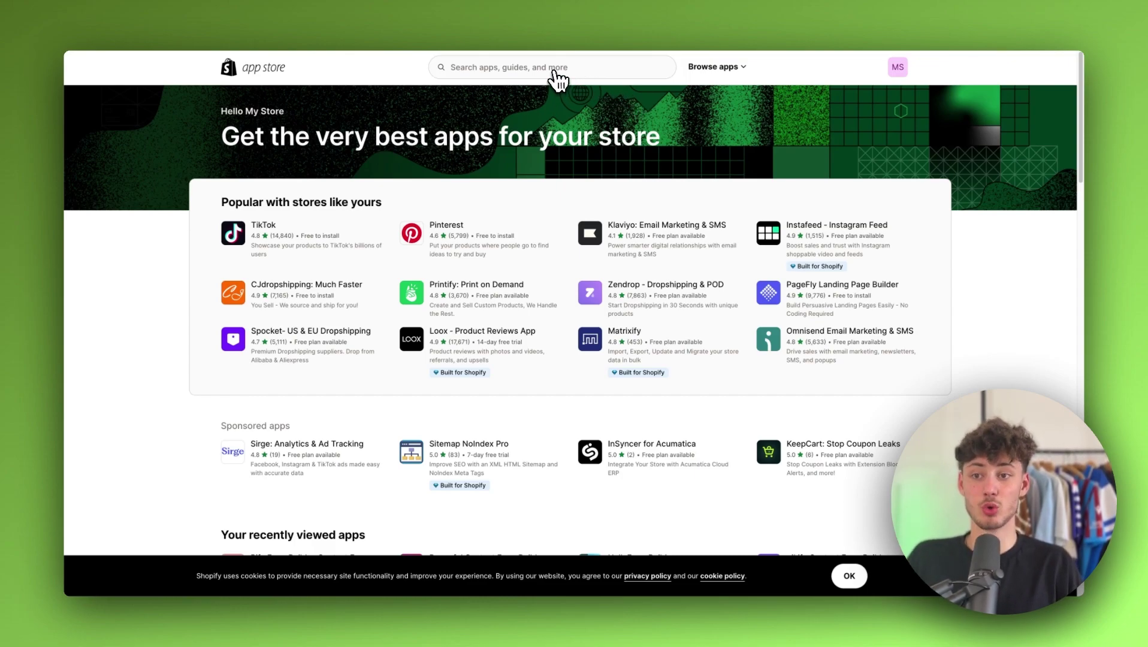
Search the Shopify App Store for 'forms'.
click(438, 70)
text(forms)
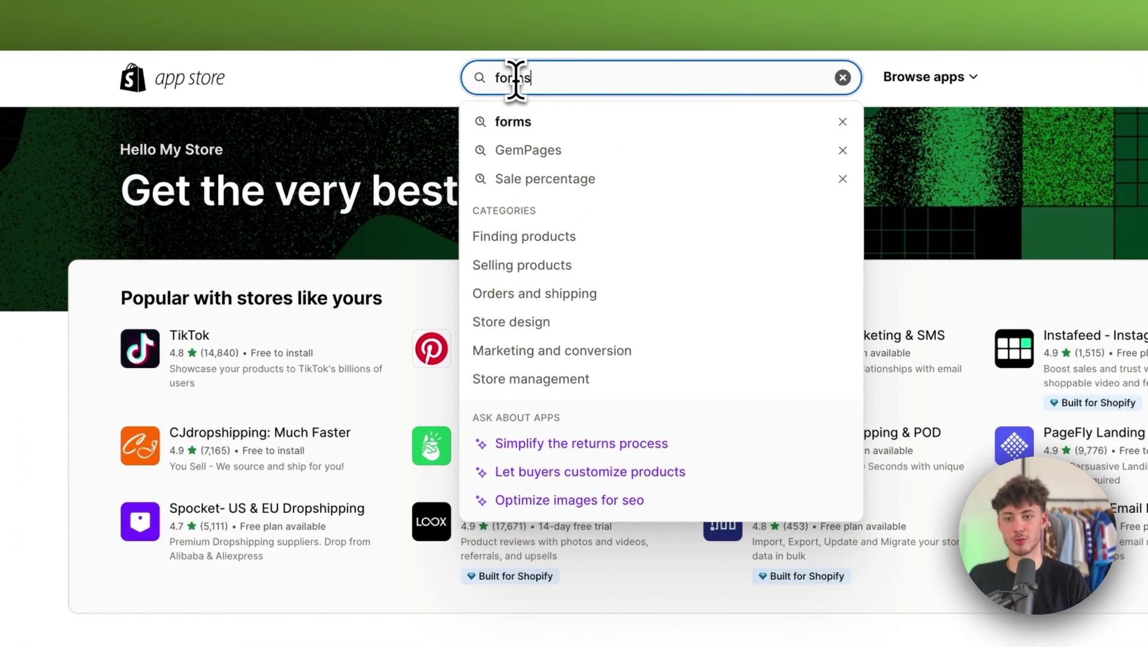
key(Return)
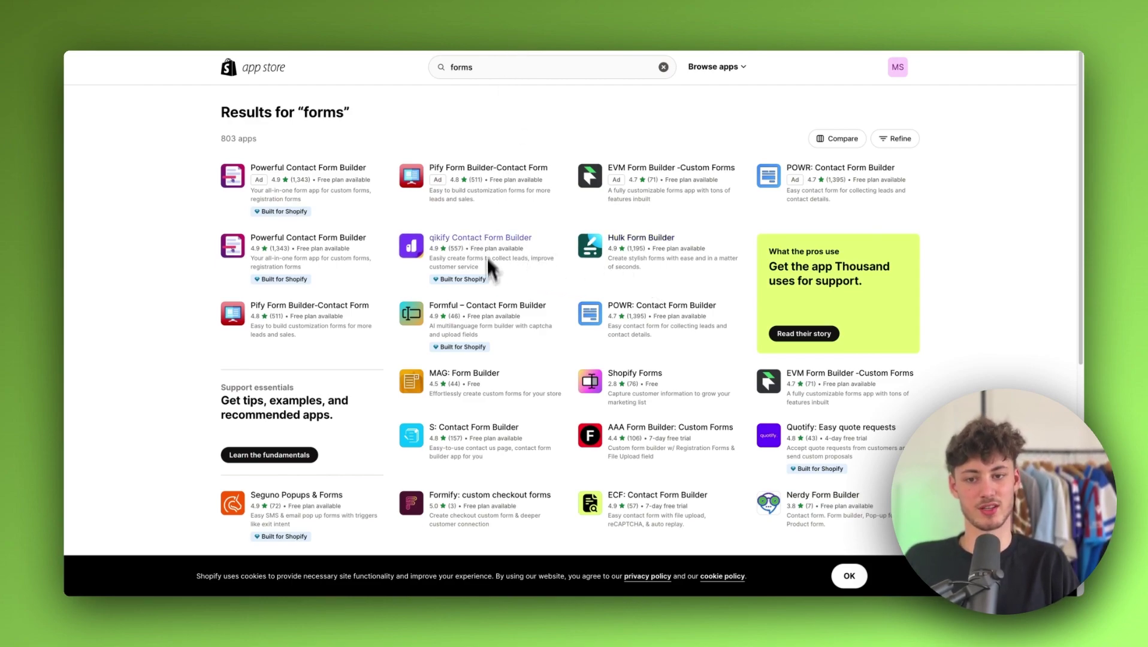
Look over the qikify Contact Form Builder listing and return to the results.
click(502, 243)
scroll(528, 309, down, 15)
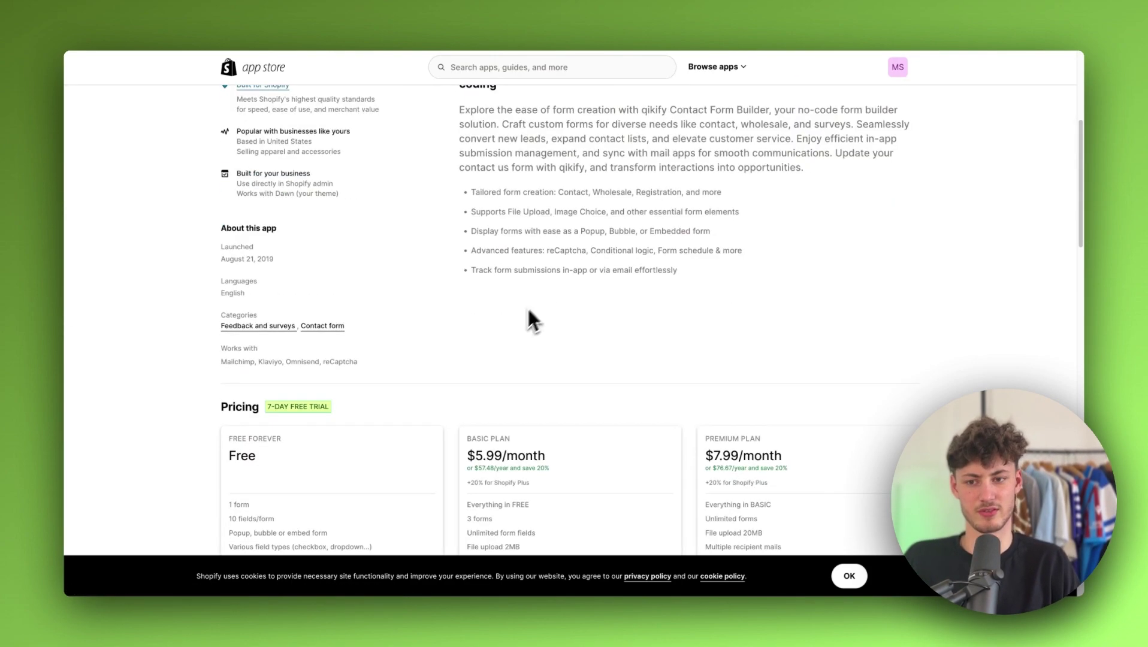
scroll(533, 326, up, 5)
drag(465, 283, 618, 300)
key(alt+Left)
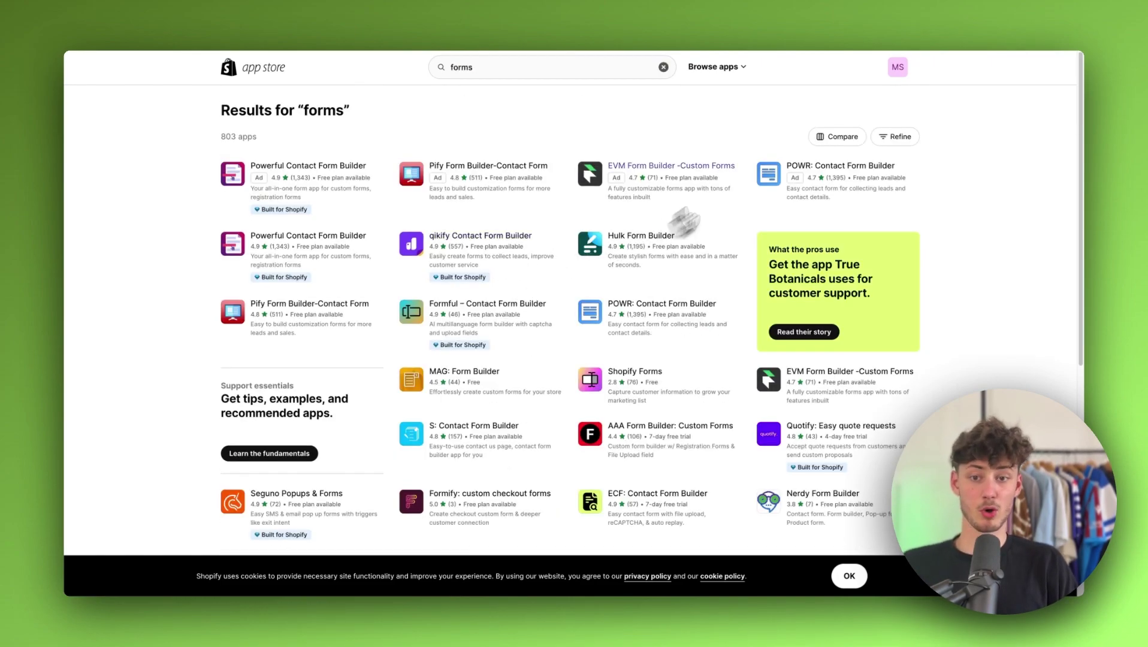
Check EVM Form Builder's free plan limit of 100 submissions per month.
click(697, 174)
scroll(600, 318, down, 10)
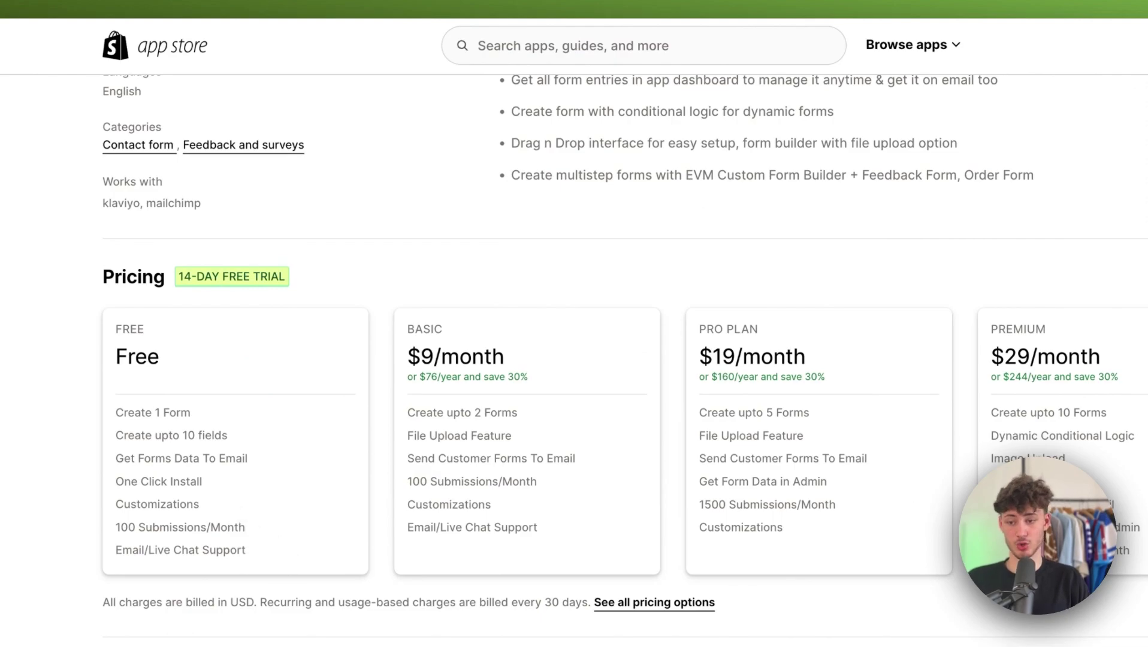
drag(245, 527, 116, 527)
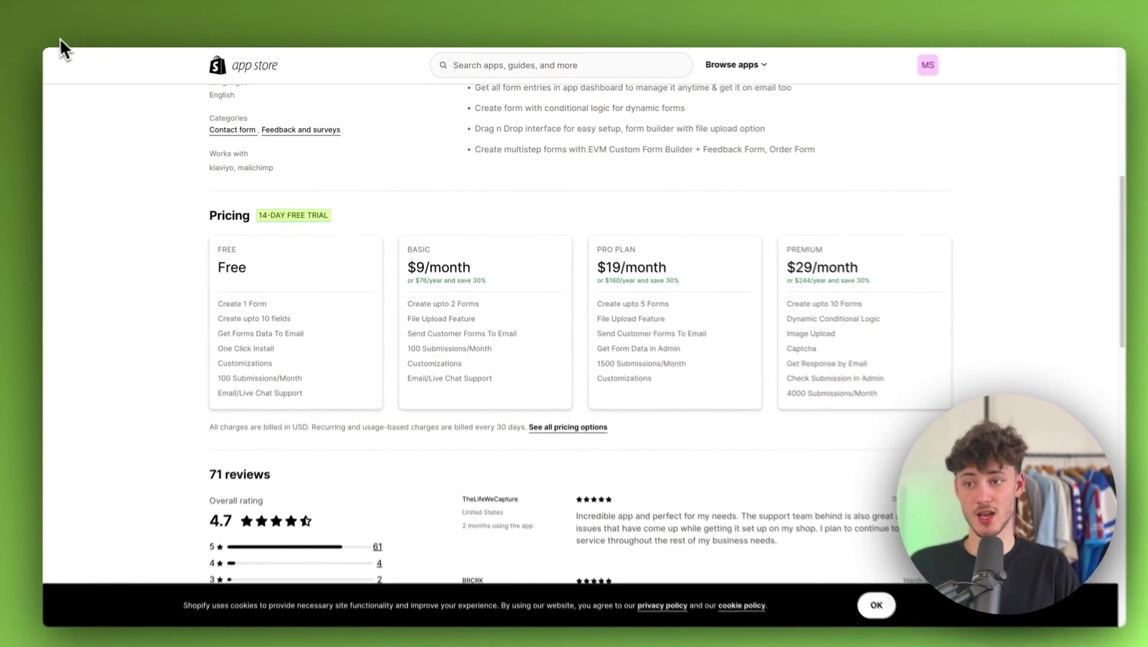
key(alt+Left)
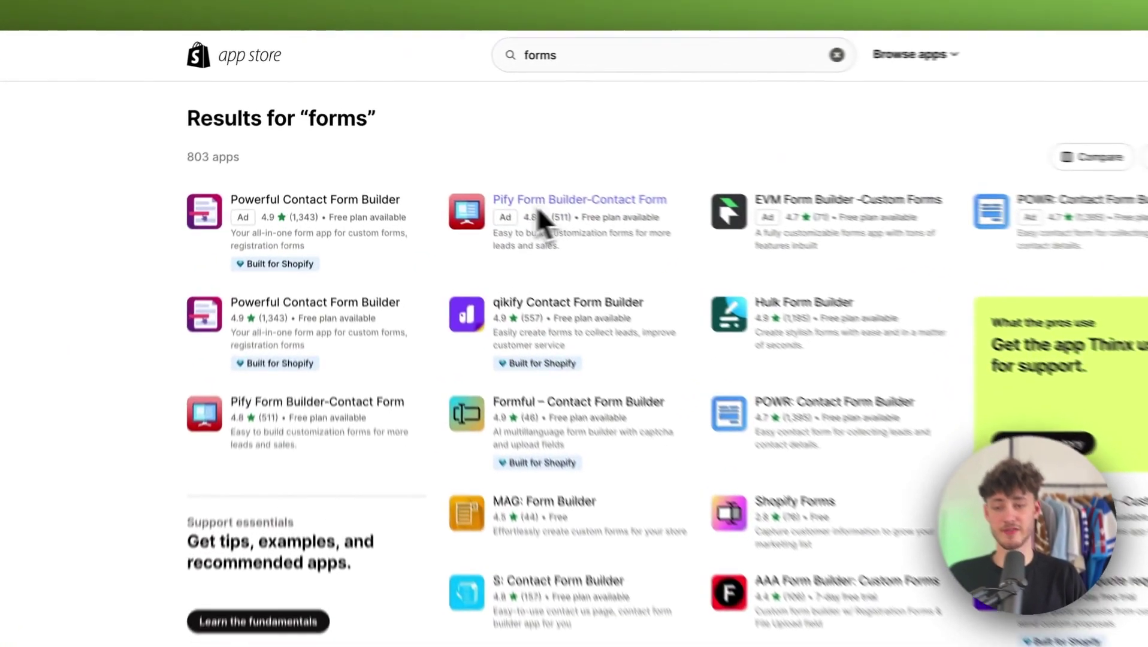
Review Pify Form Builder's free plan: popup, integrations, reCAPTCHA, multi-step, 2 forms, 8 fields.
click(456, 142)
scroll(402, 487, down, 10)
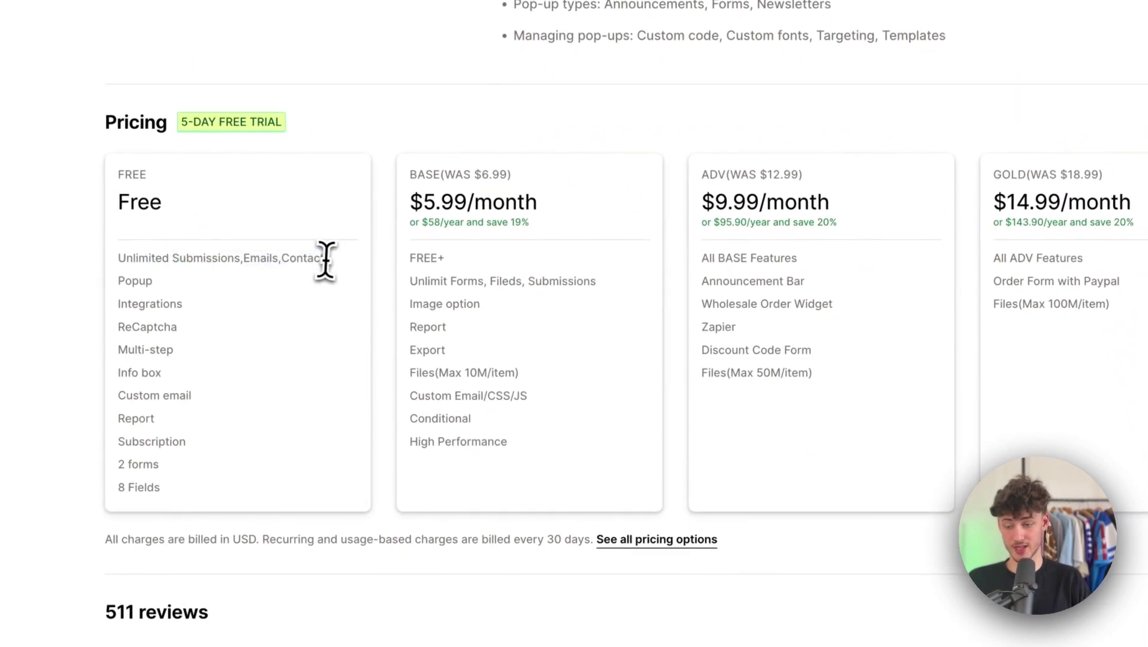
double_click(134, 281)
double_click(150, 304)
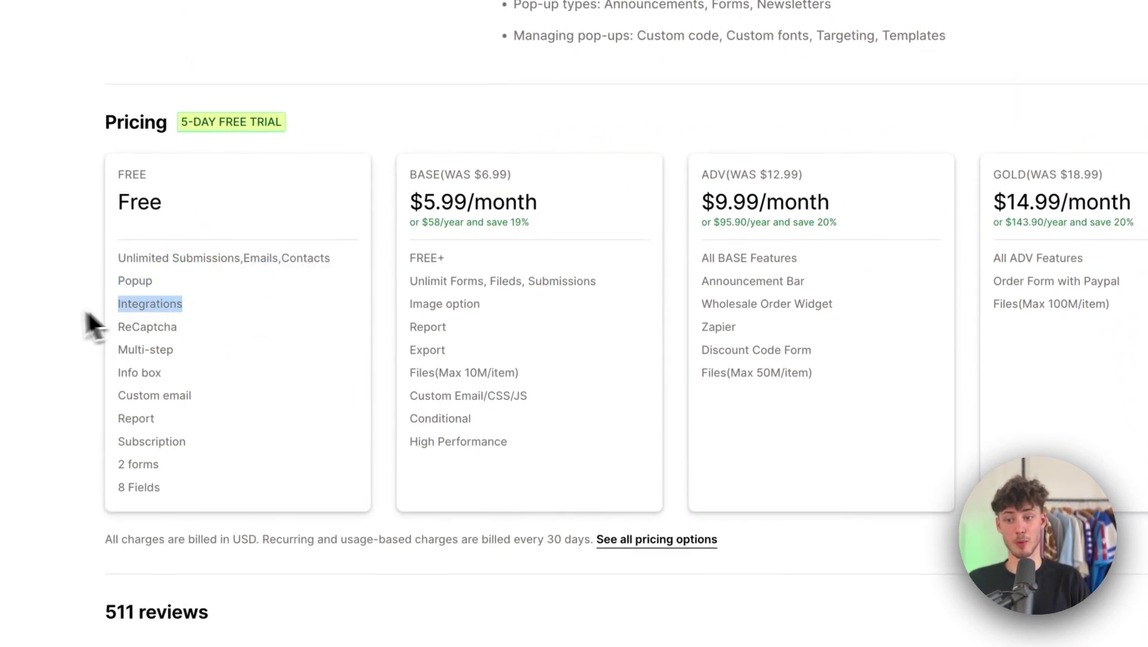
double_click(147, 327)
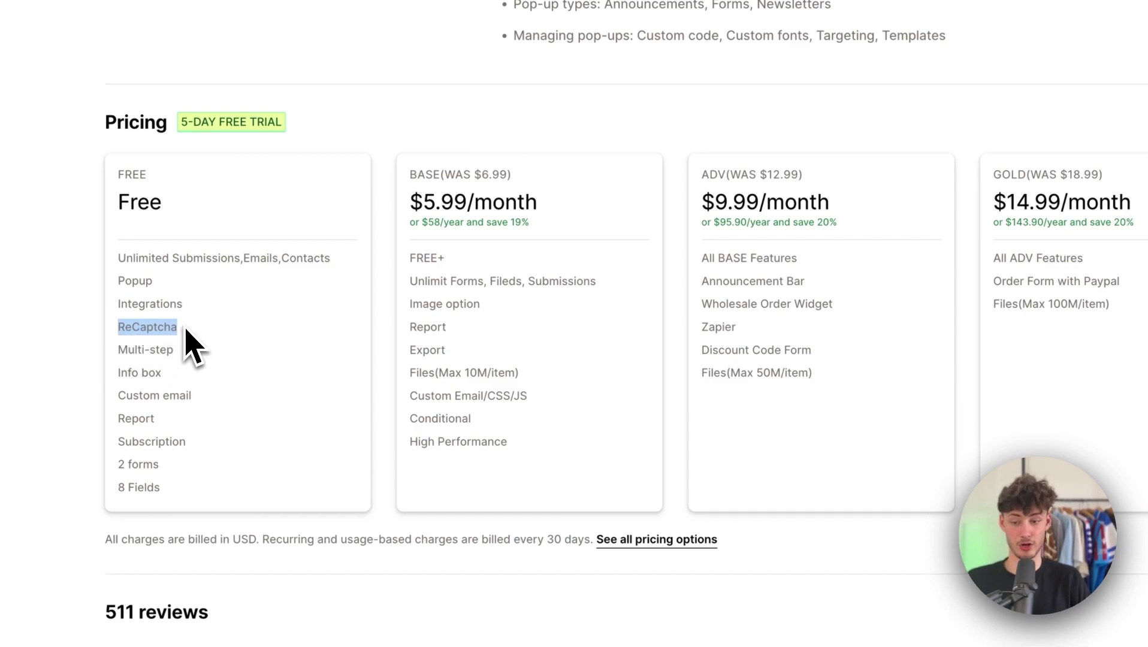
double_click(146, 350)
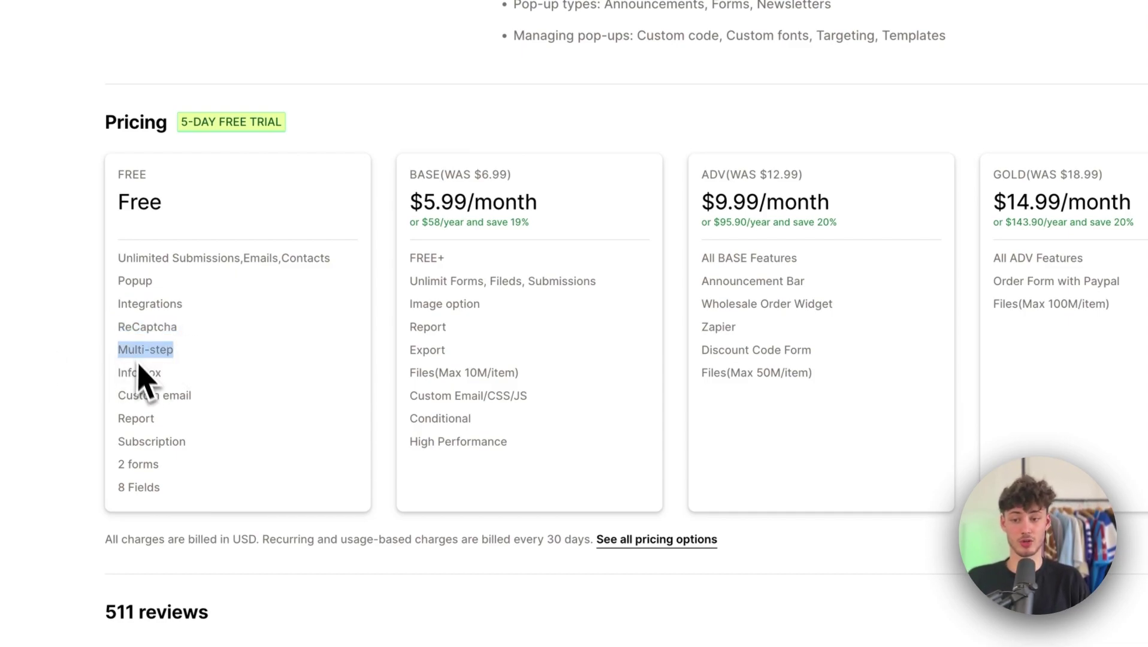
drag(202, 395, 121, 430)
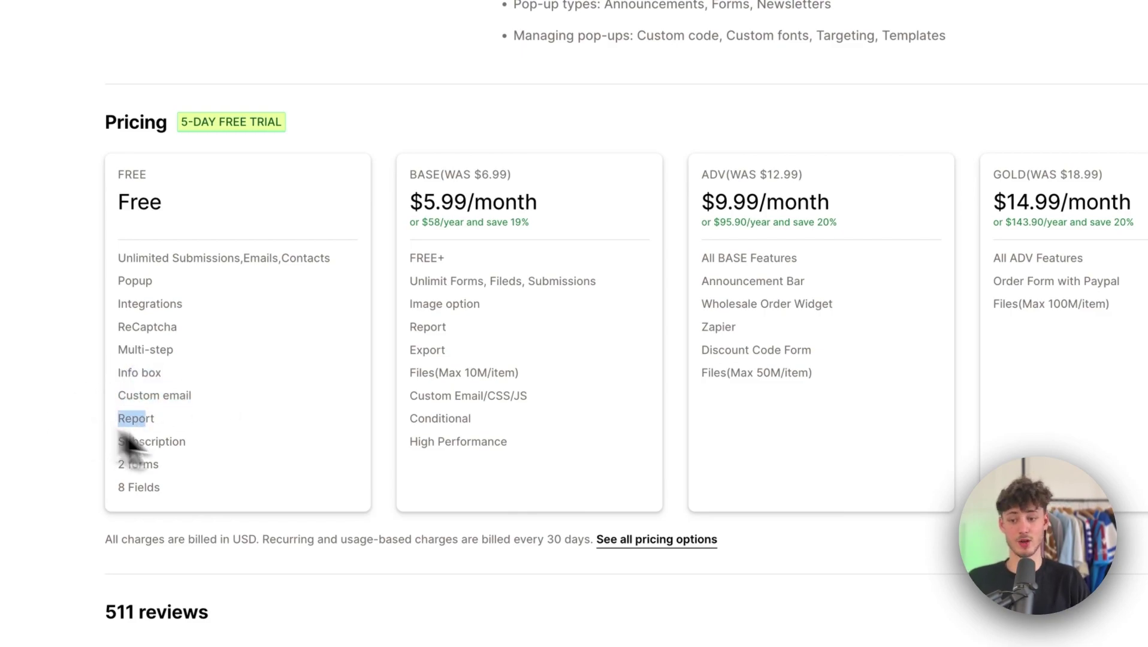
drag(187, 442, 149, 492)
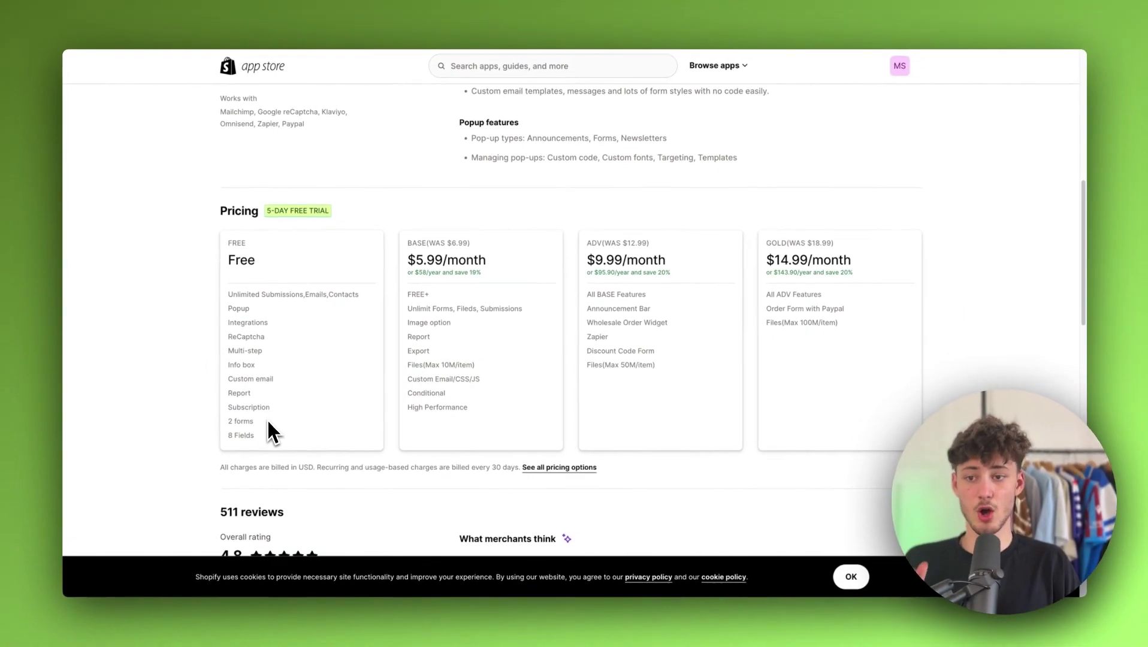
scroll(183, 479, up, 3)
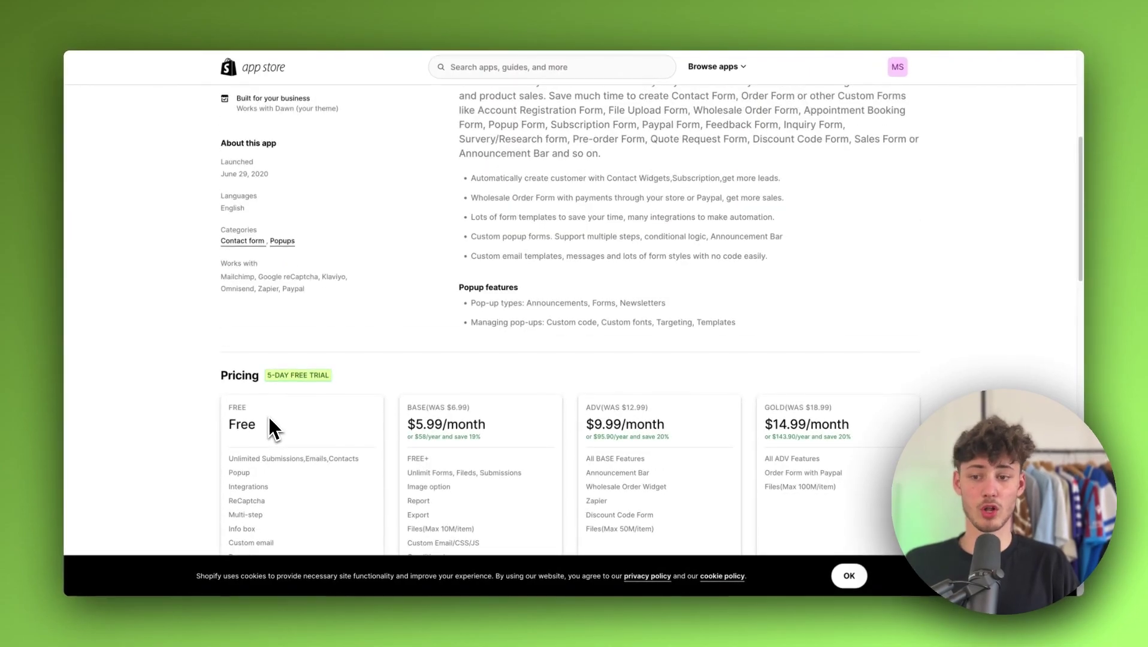
scroll(281, 406, up, 5)
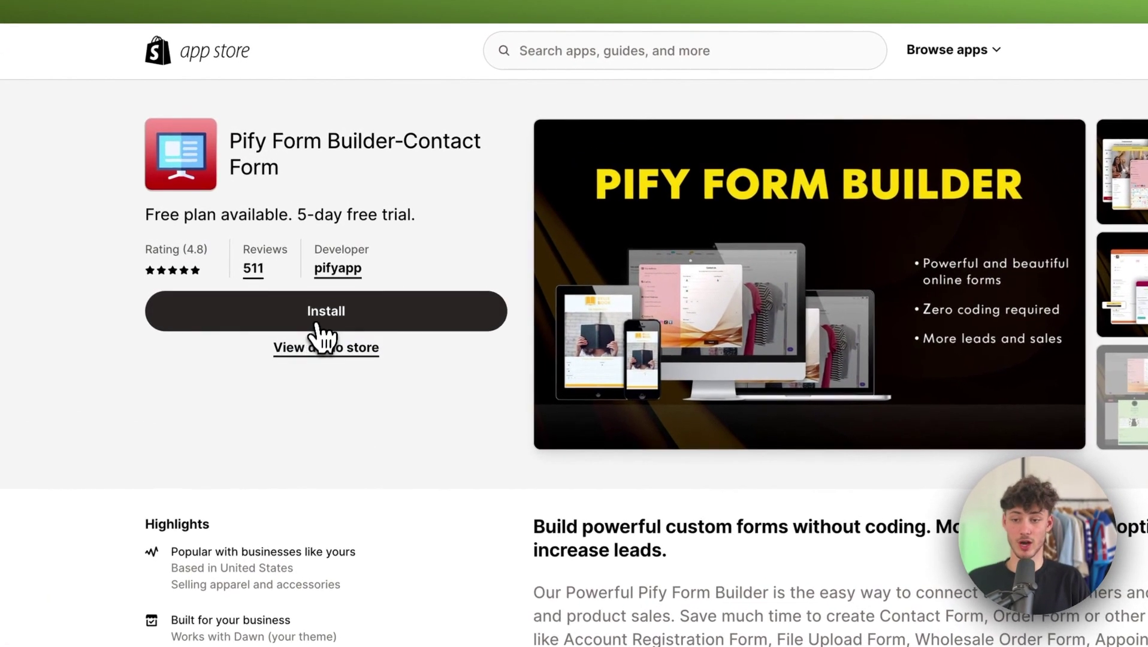
Install Pify Form Builder-Contact Form, granting its requested data access.
click(330, 228)
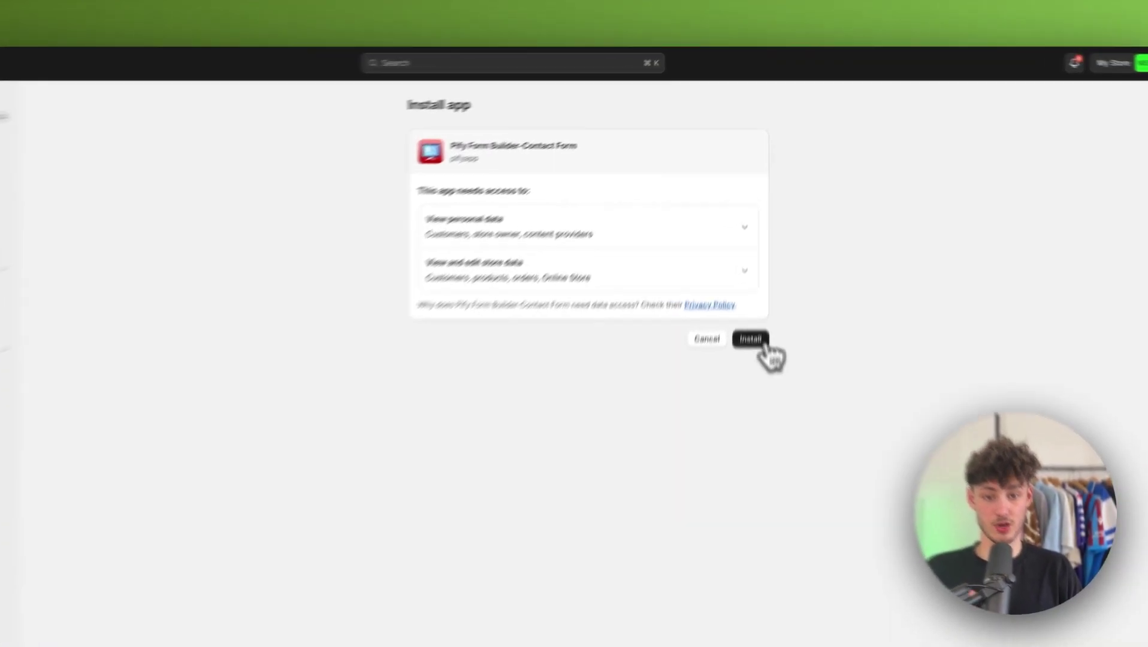
click(759, 280)
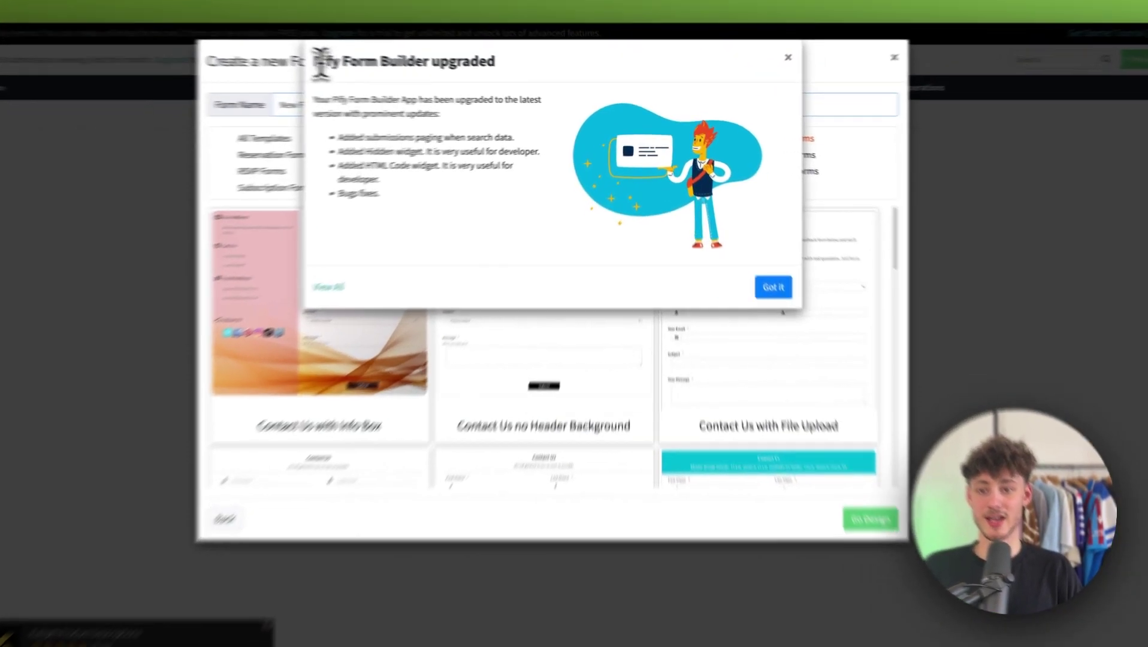
Dismiss the app upgrade notice and scroll through the template gallery.
drag(387, 84, 533, 84)
click(755, 264)
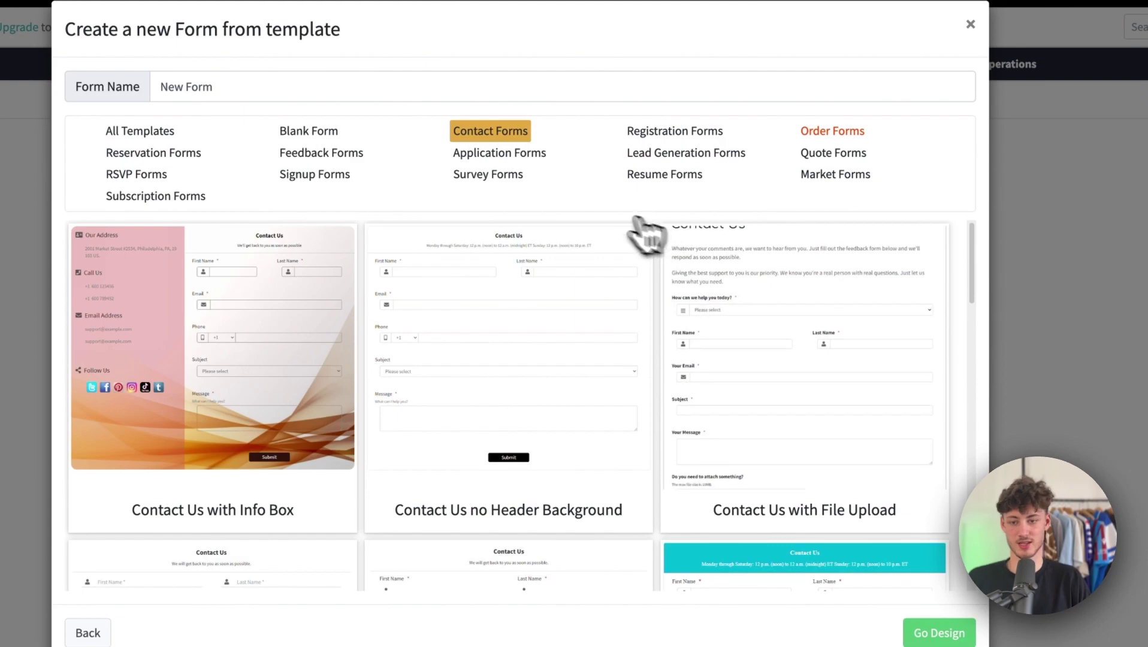
scroll(660, 342, down, 10)
scroll(659, 342, up, 5)
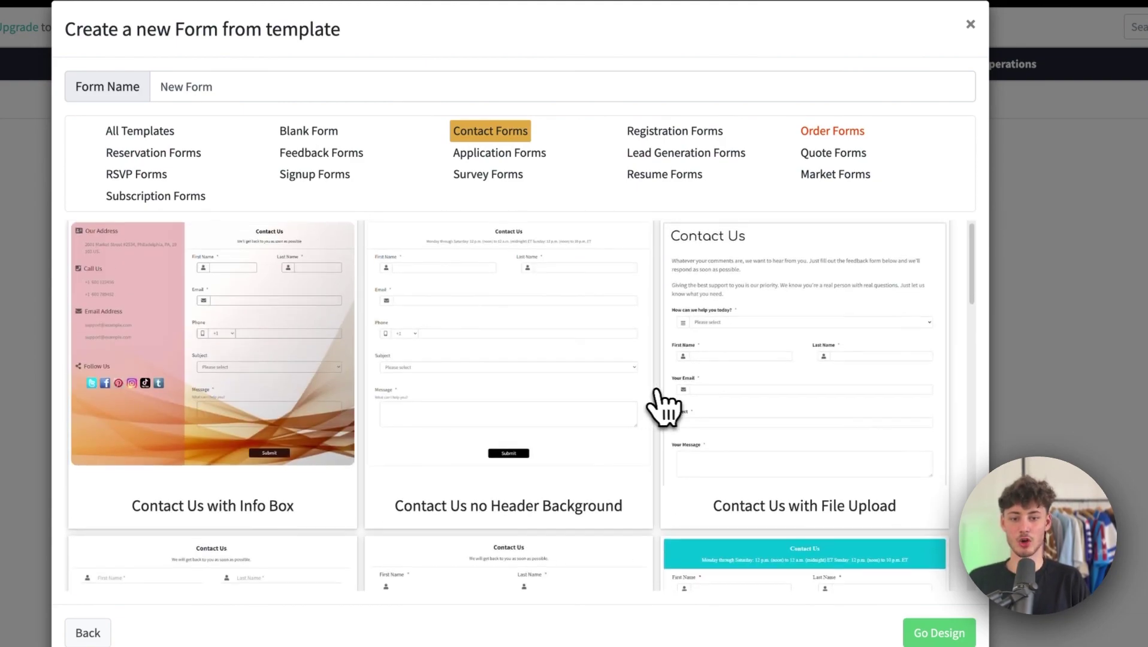
scroll(662, 405, down, 10)
scroll(390, 406, up, 10)
scroll(326, 338, down, 2)
scroll(338, 359, down, 3)
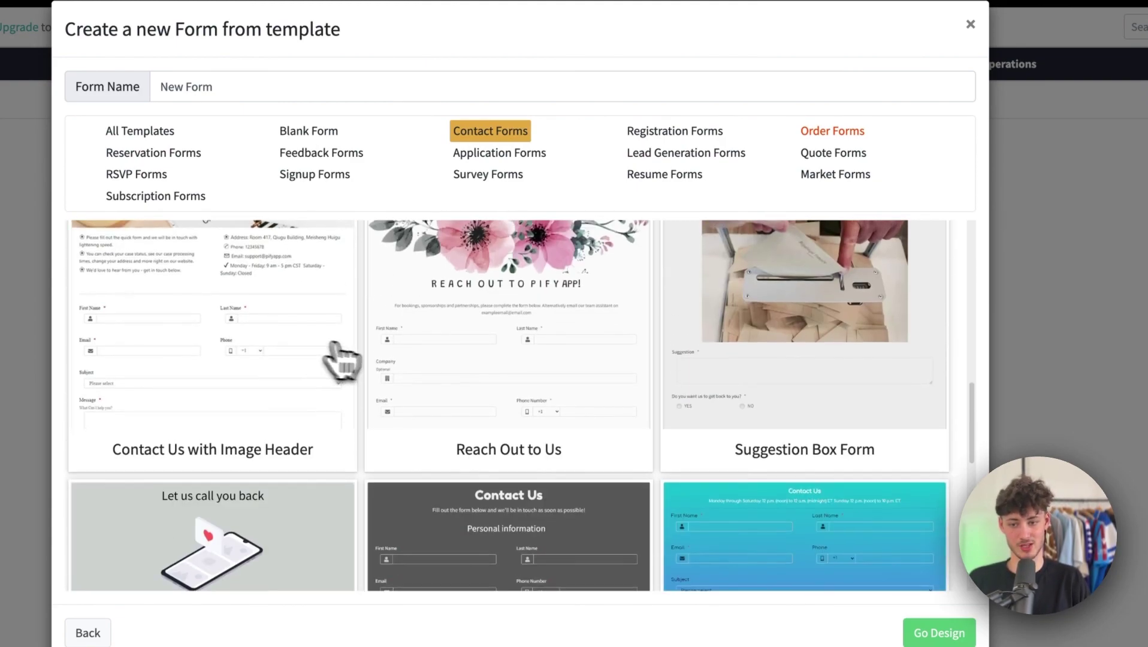
scroll(464, 389, up, 5)
scroll(264, 367, down, 2)
scroll(279, 360, up, 2)
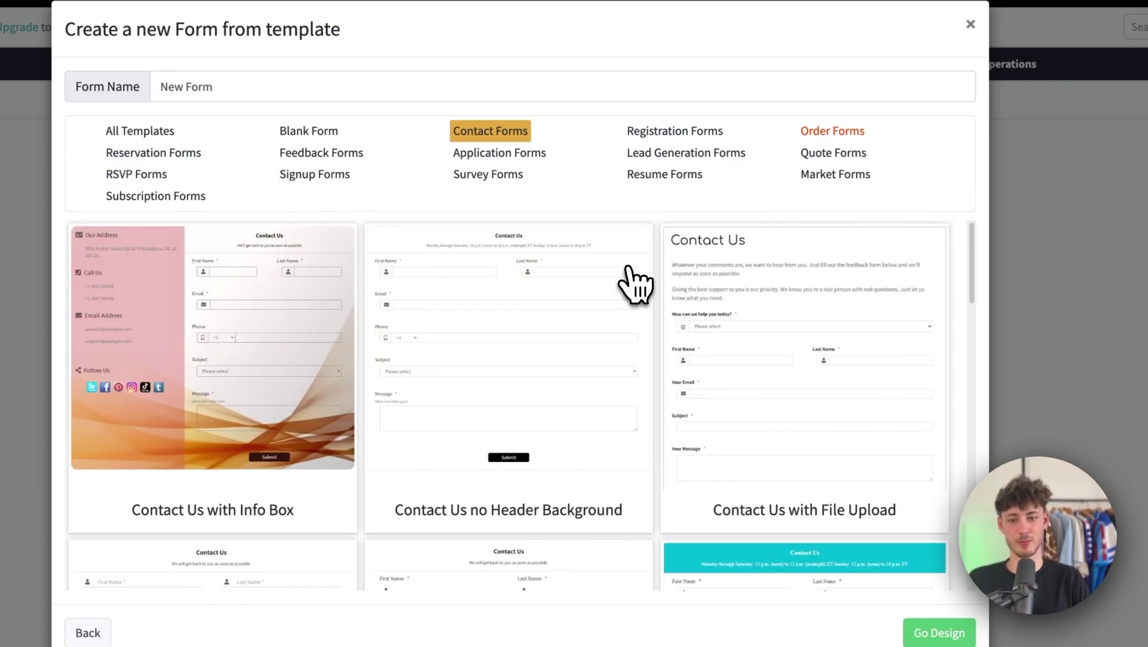
Browse template categories: all, reservation, feedback, sign-up, lead generation, contact, application, survey.
click(144, 132)
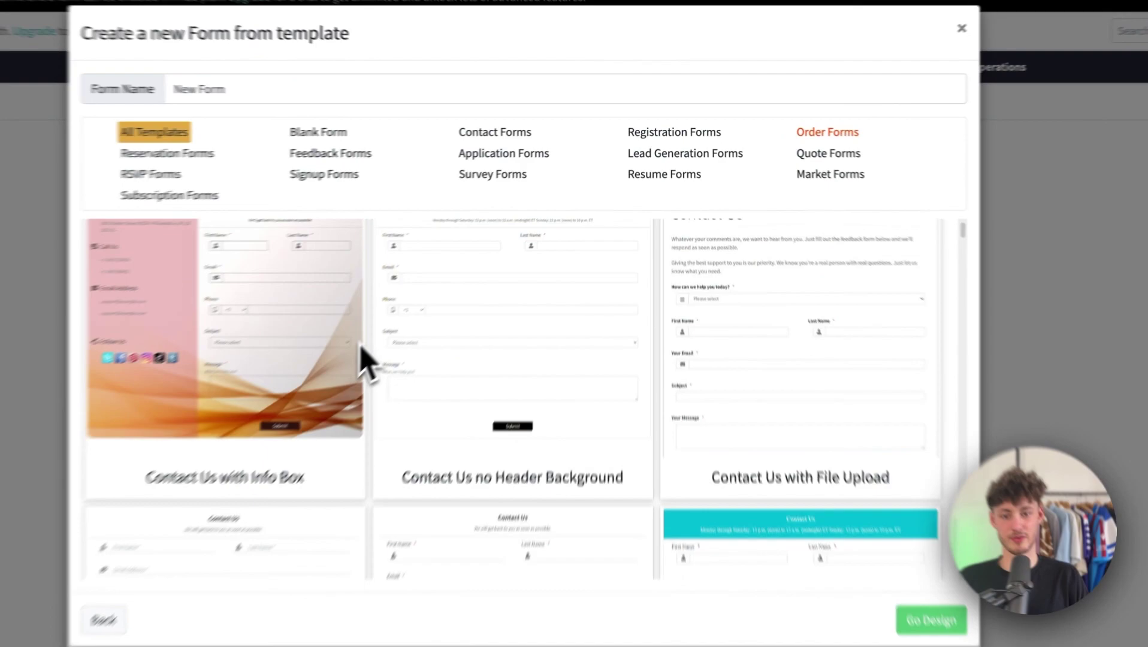
scroll(372, 336, down, 10)
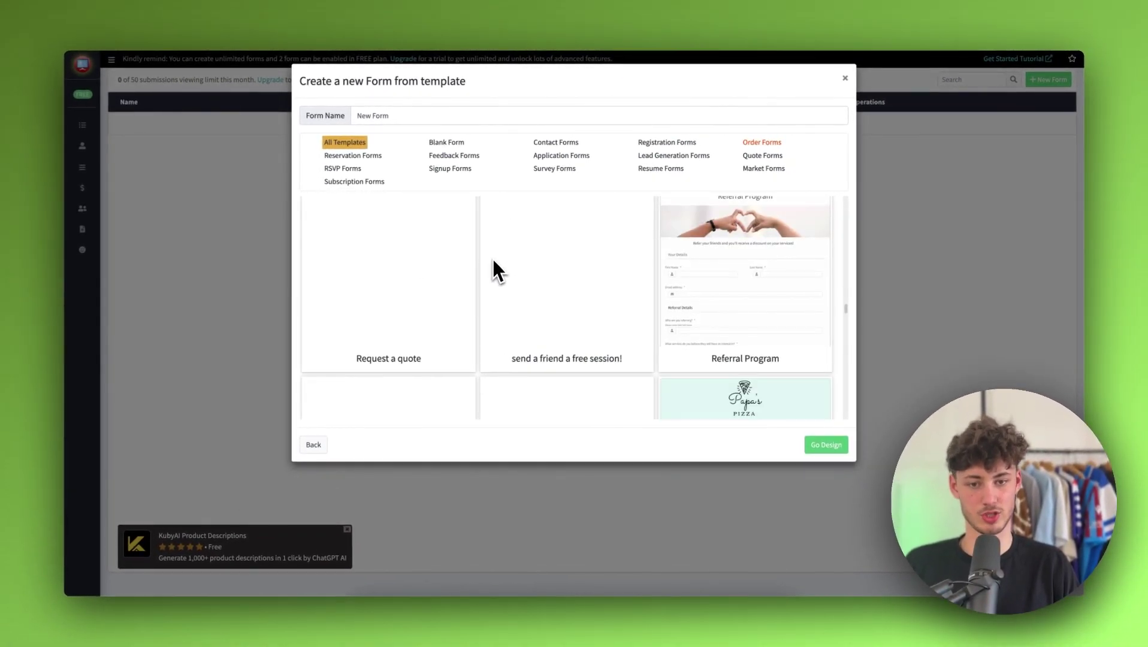
scroll(493, 261, up, 10)
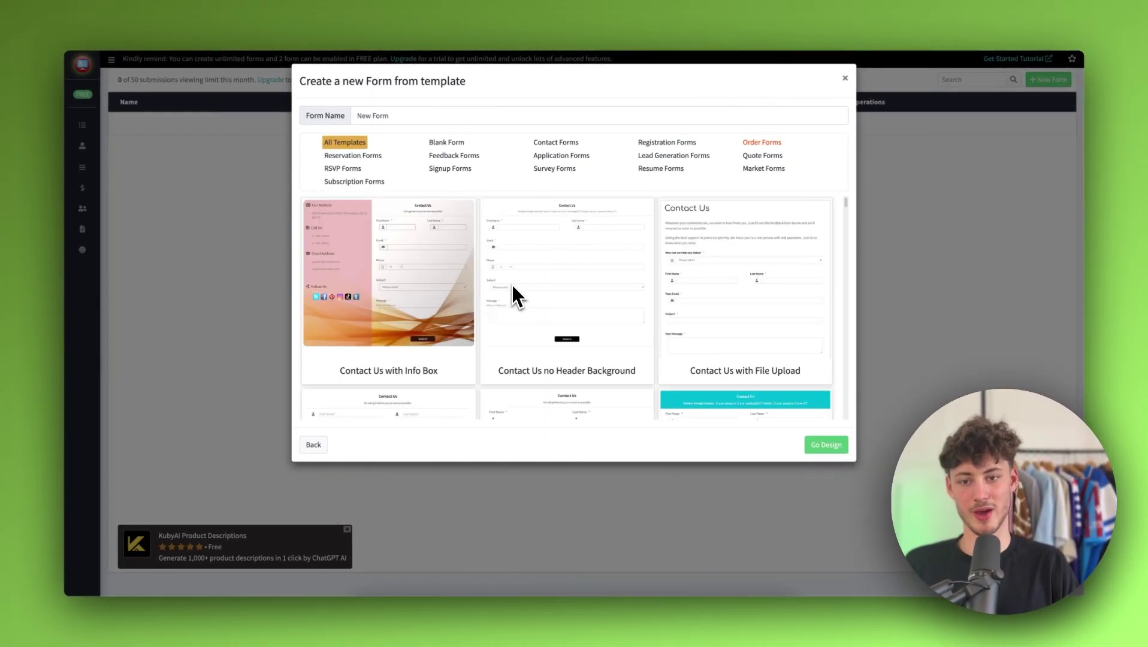
scroll(494, 295, down, 5)
scroll(477, 240, up, 5)
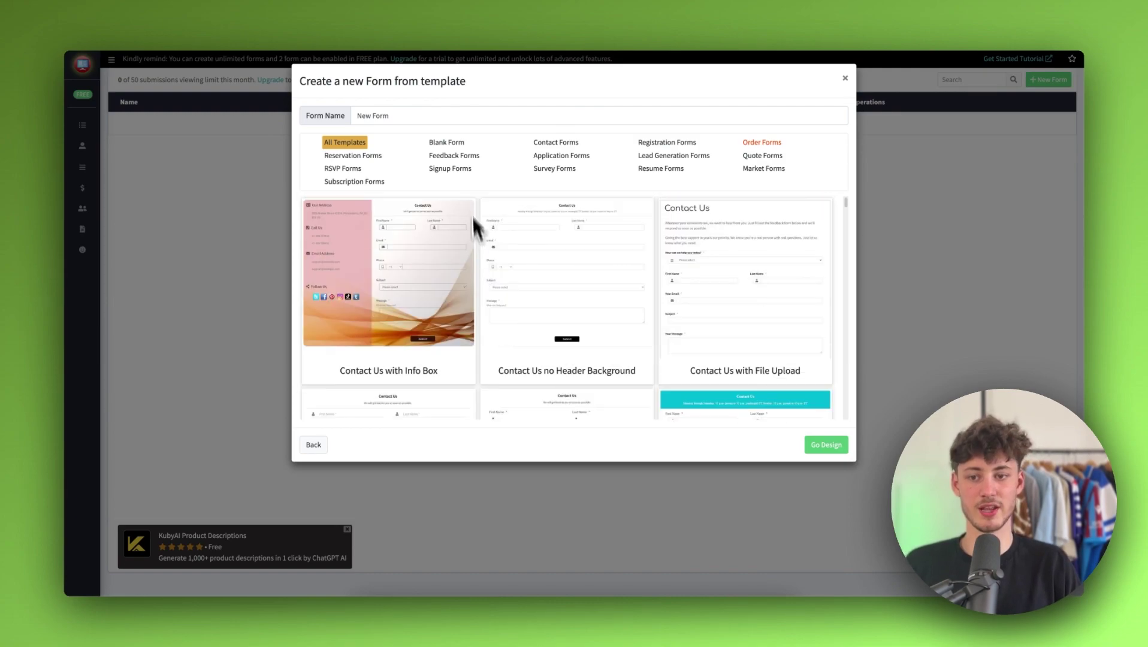
click(191, 153)
click(345, 153)
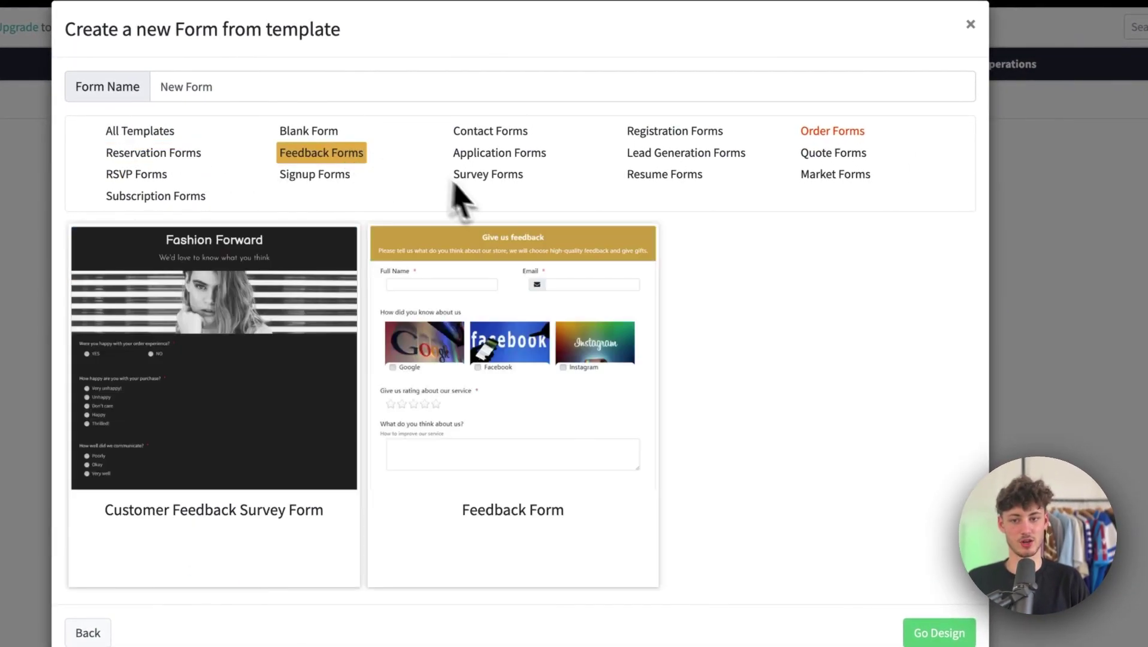
click(312, 175)
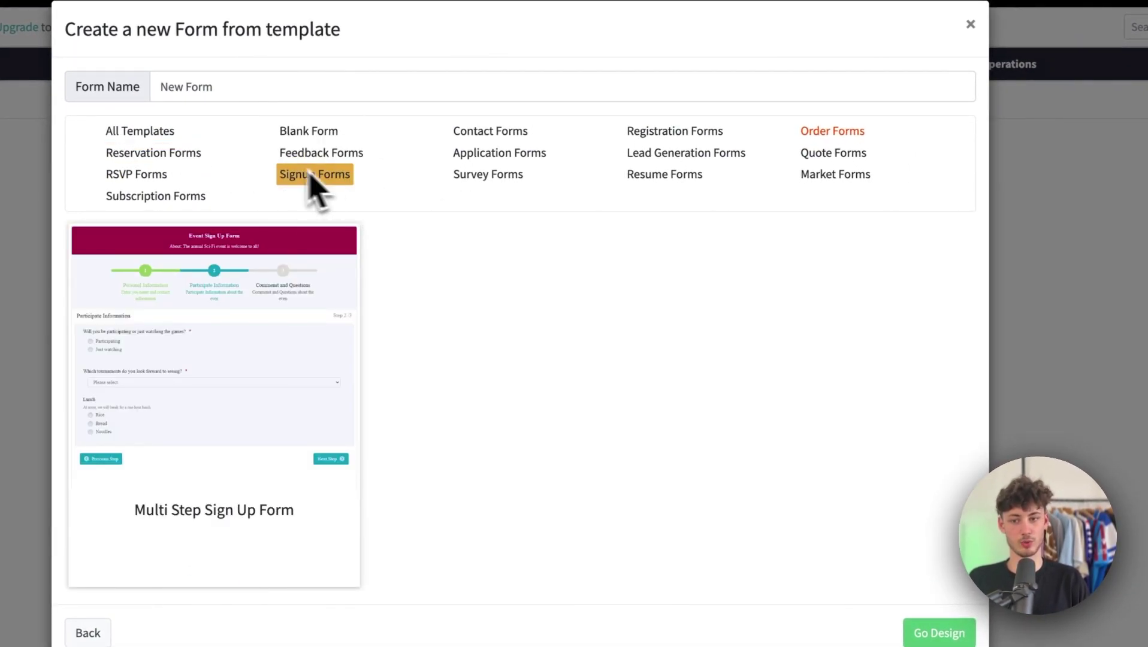
click(690, 157)
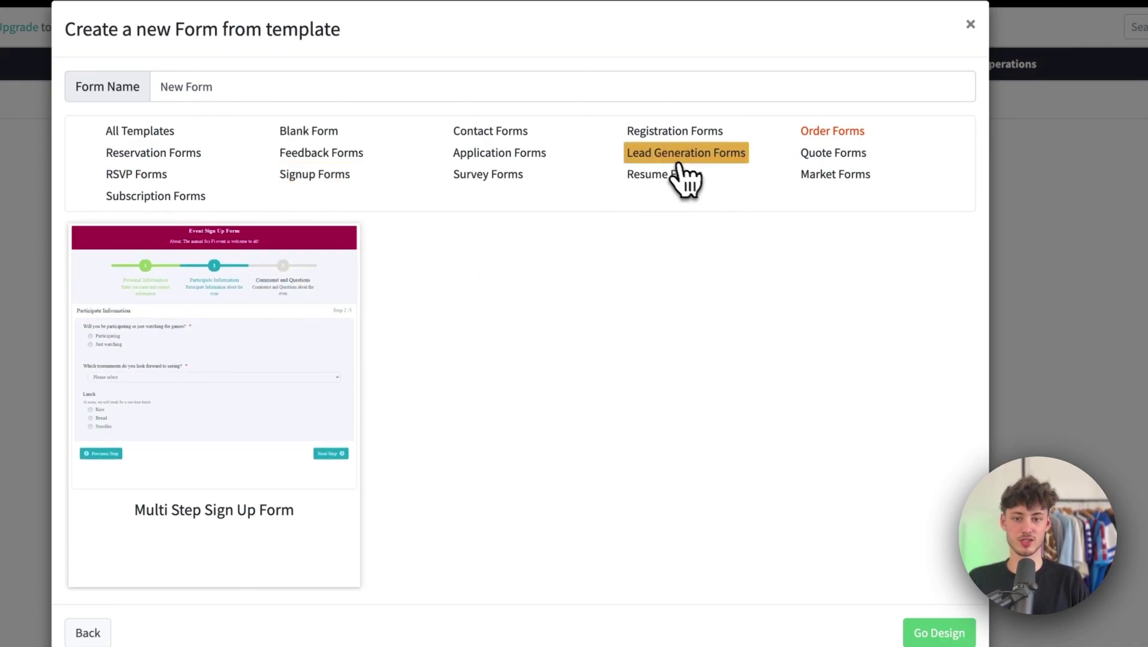
scroll(594, 486, down, 5)
scroll(595, 486, up, 5)
click(487, 133)
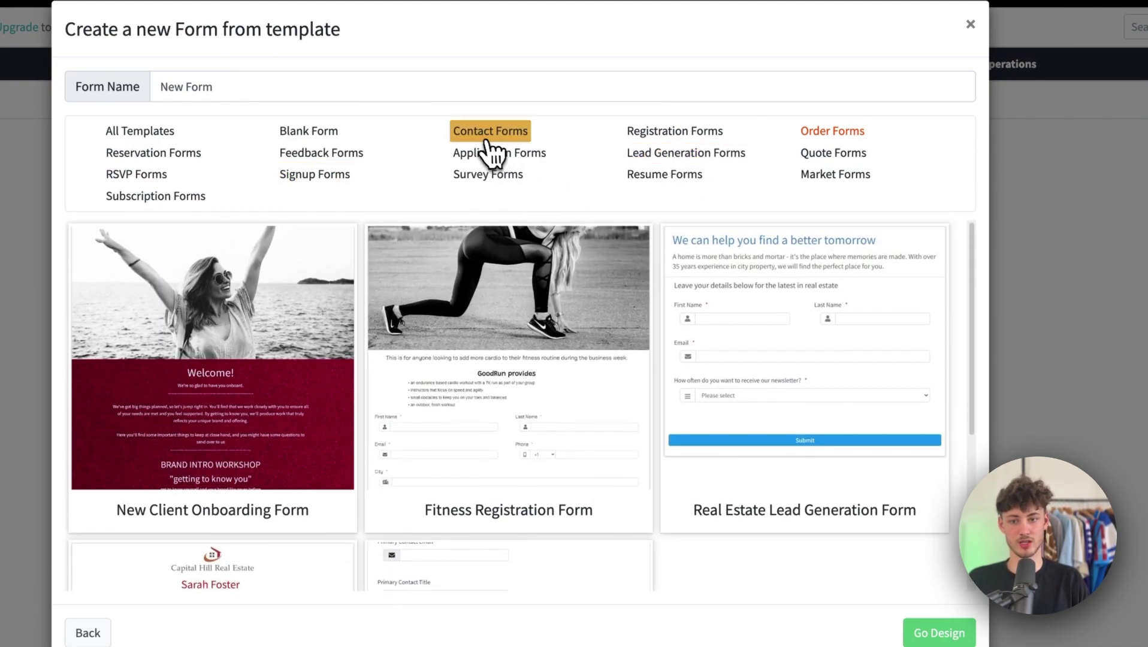
click(488, 154)
click(489, 175)
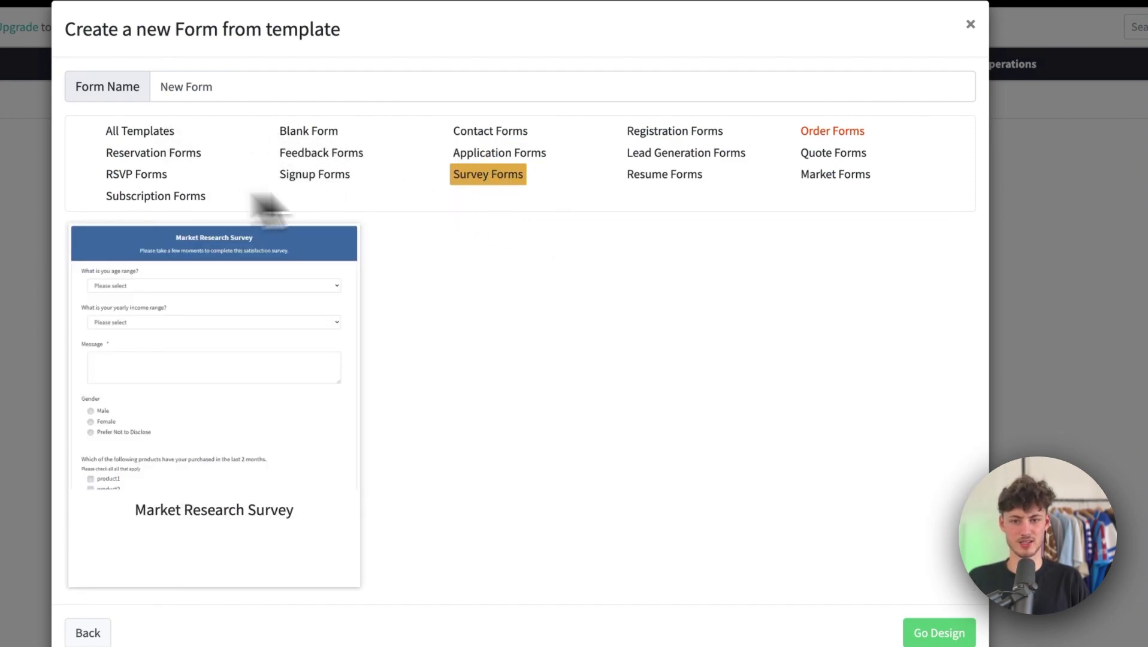
Pick the Multi Step Sign Up Form from Signup Forms and start designing it.
click(314, 175)
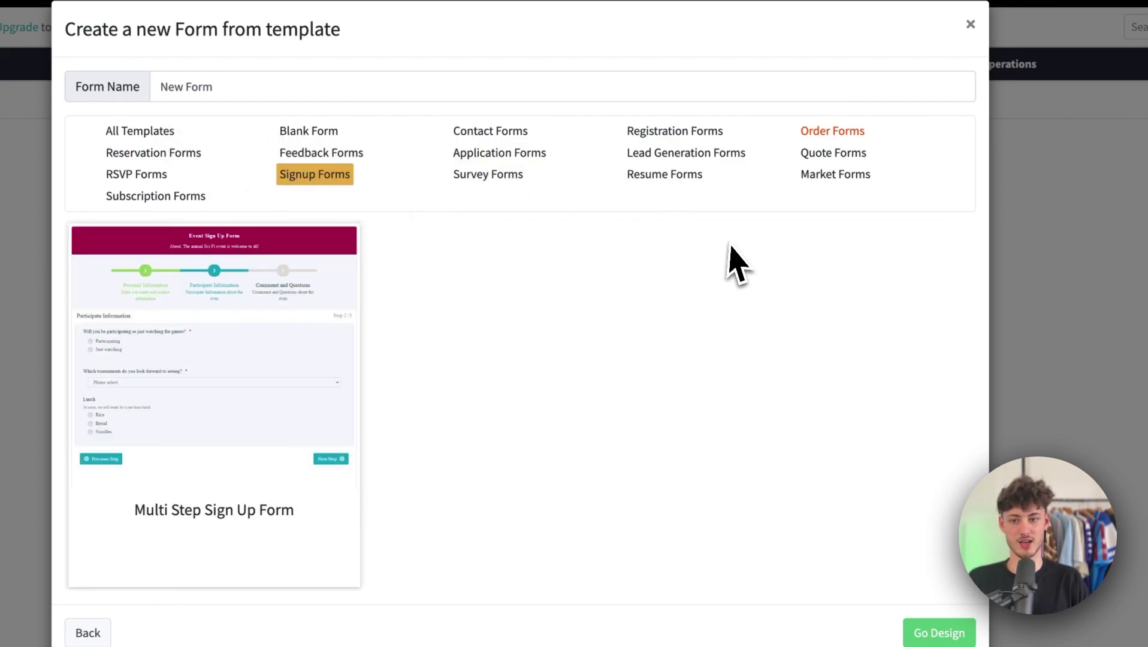
click(290, 410)
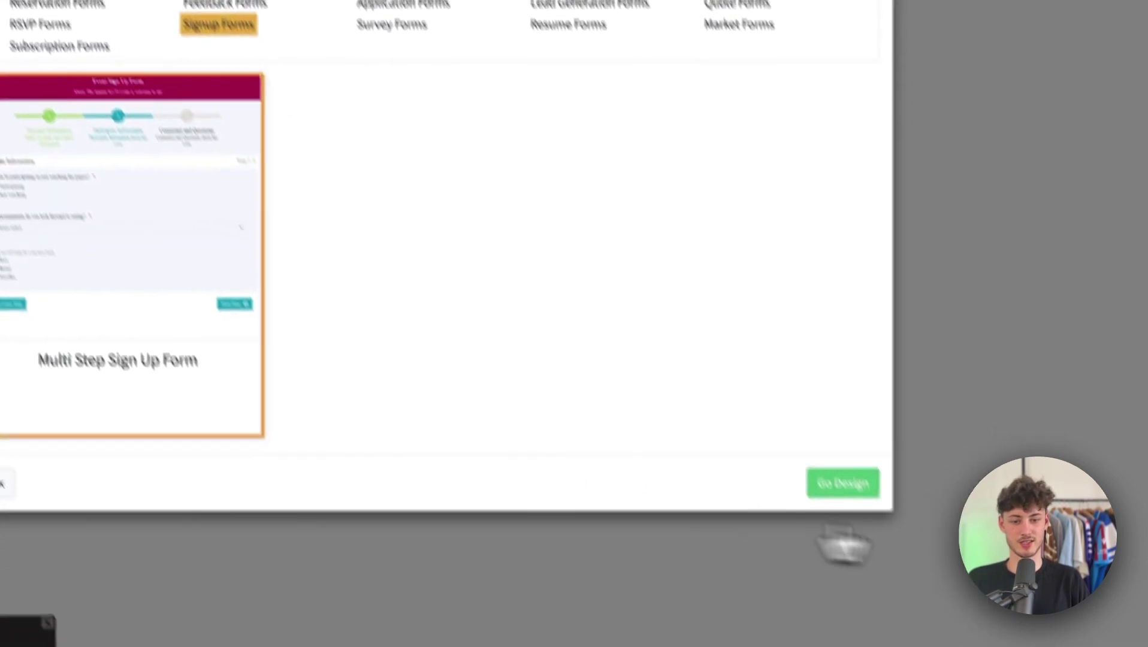
click(810, 441)
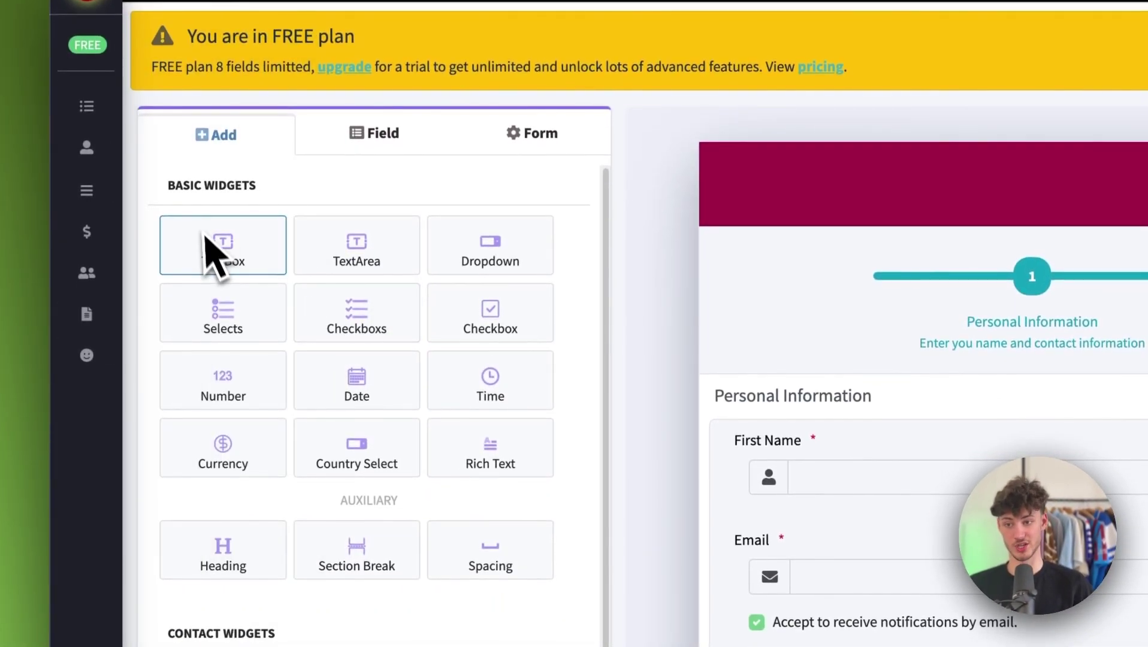
drag(205, 258, 163, 207)
scroll(316, 427, down, 1)
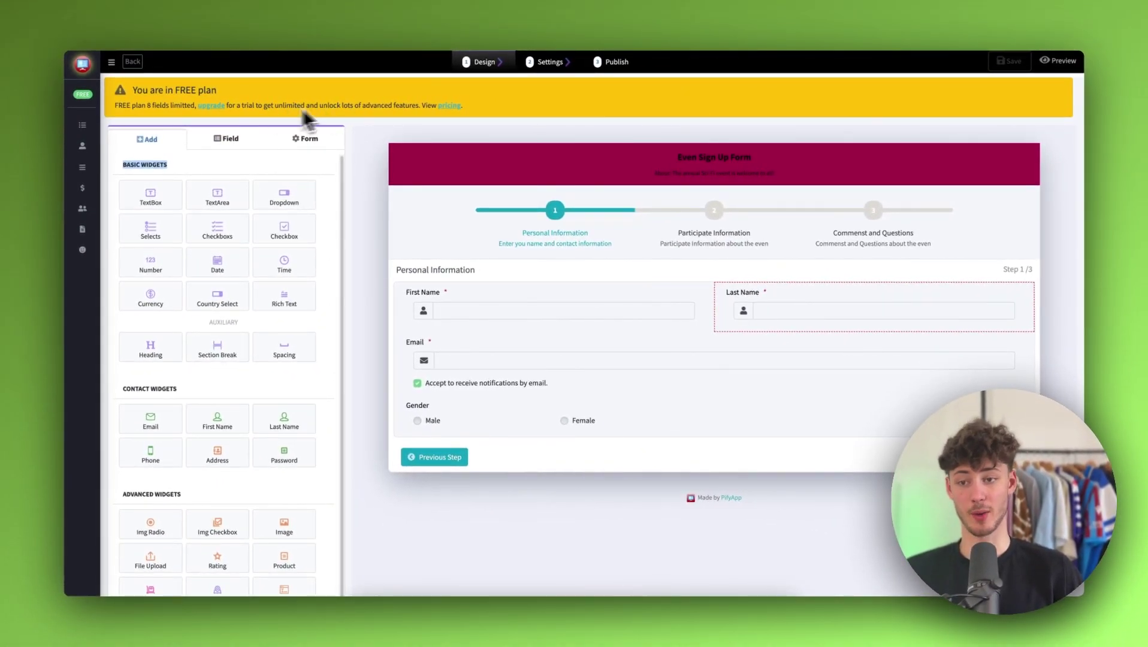
click(773, 166)
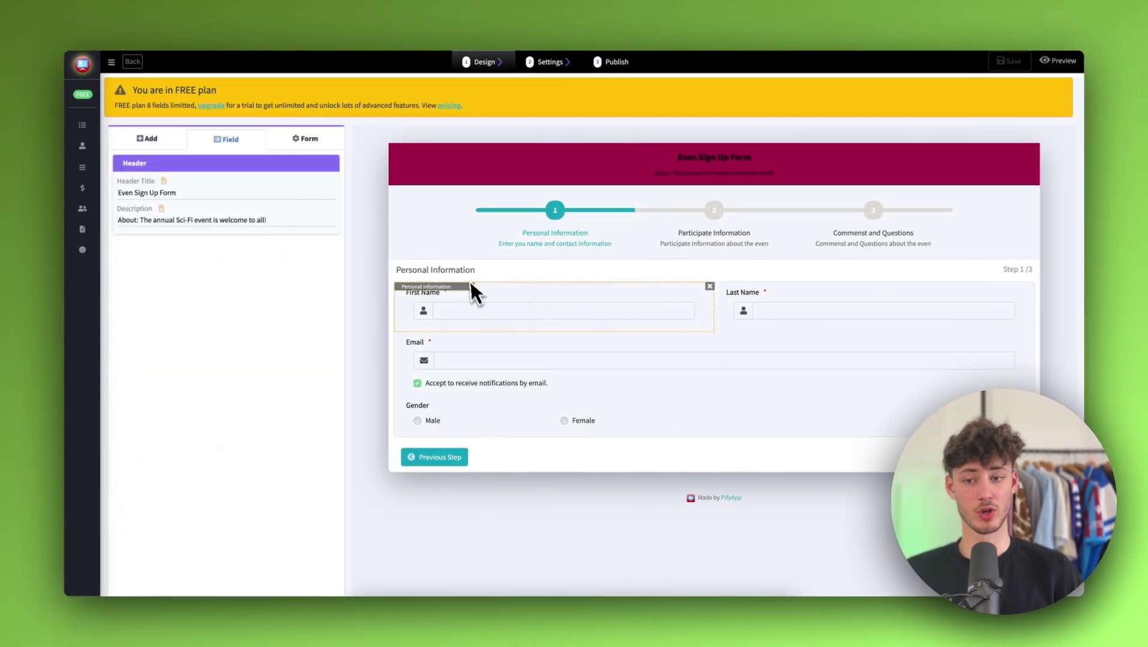
drag(764, 320, 845, 282)
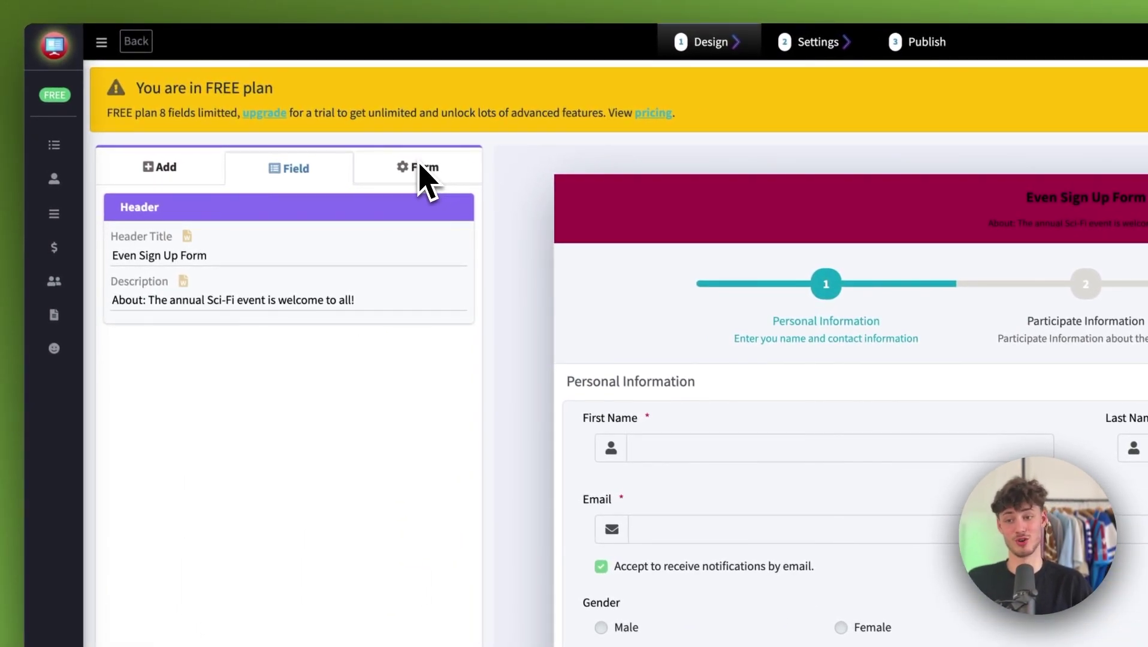
Clear the stray placeholder text from the First Name field.
click(179, 174)
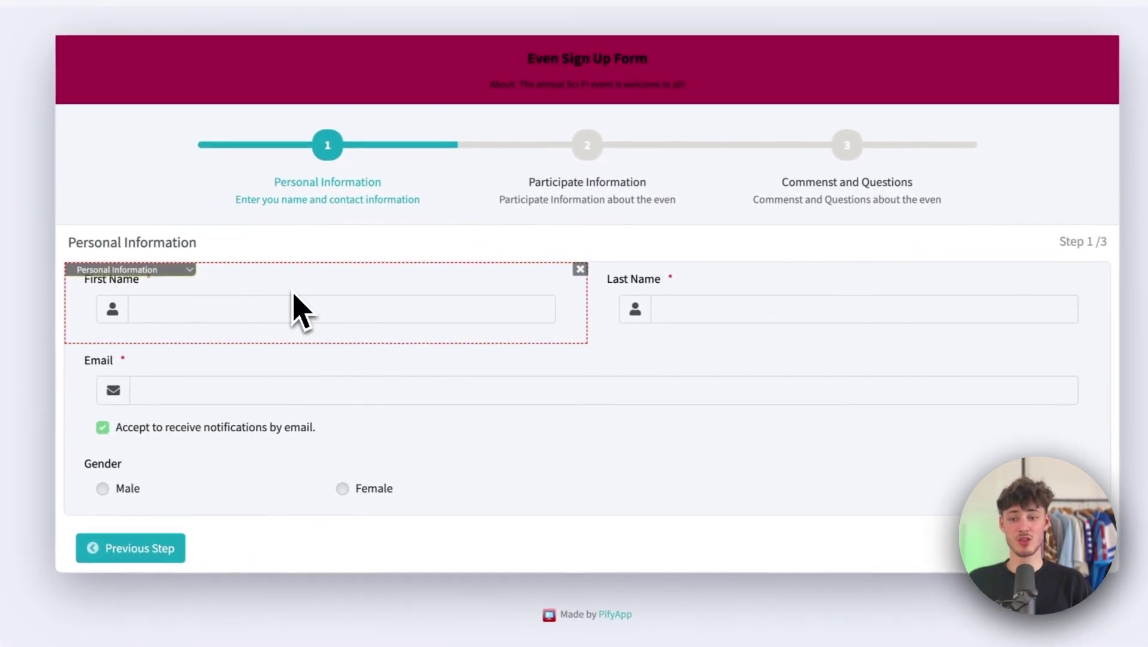
click(294, 300)
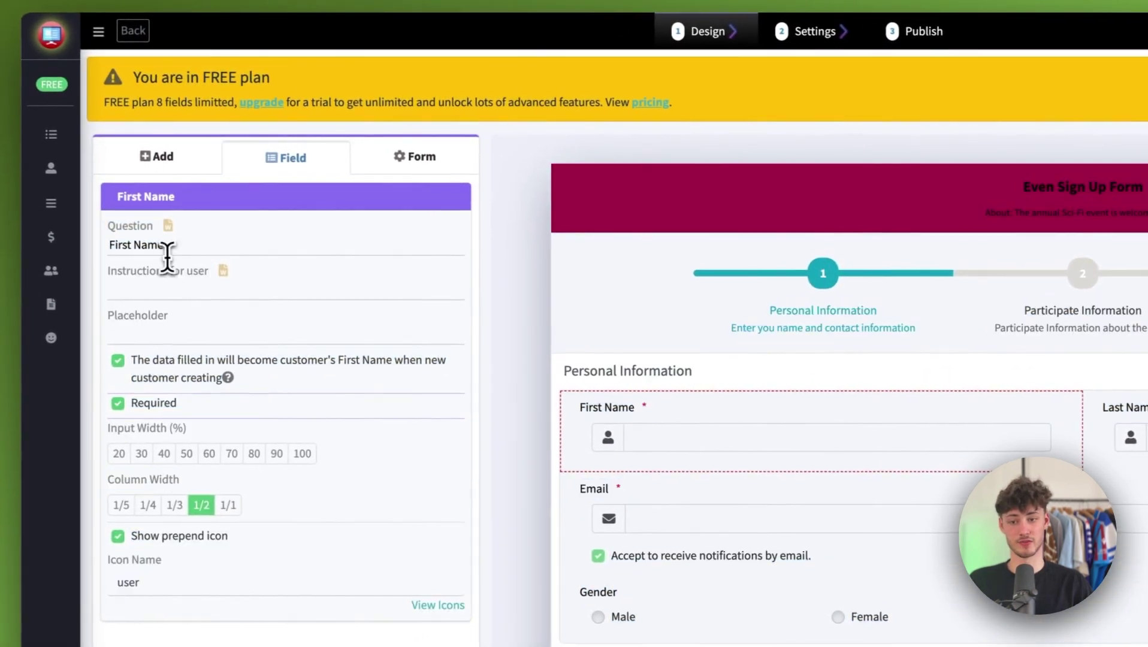
triple_click(171, 247)
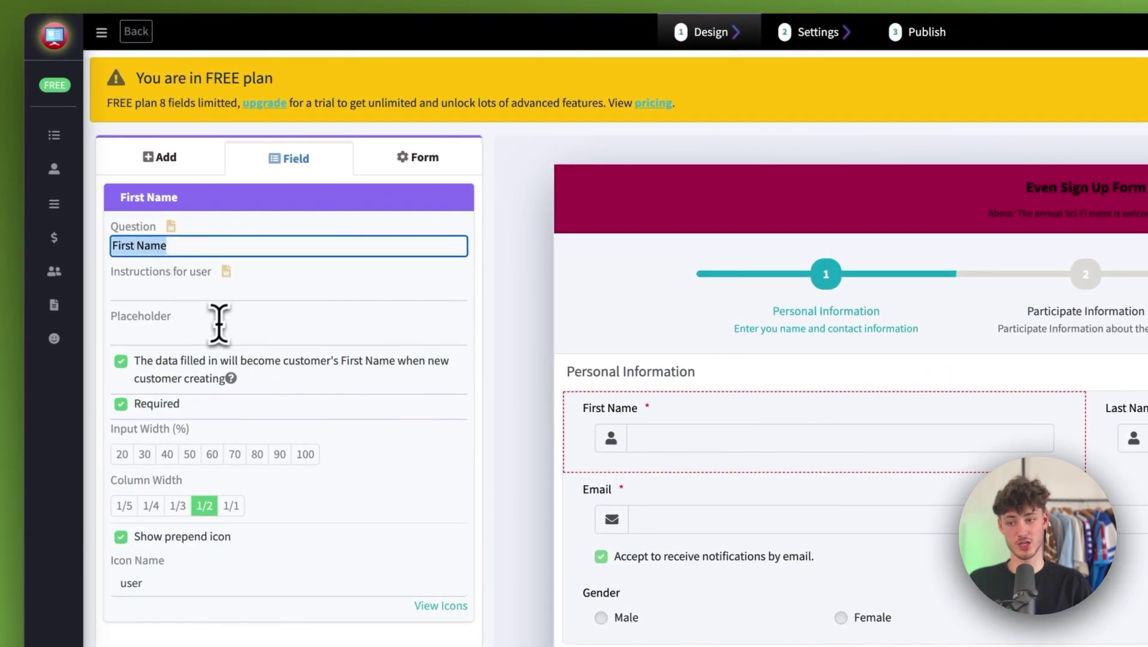
click(188, 336)
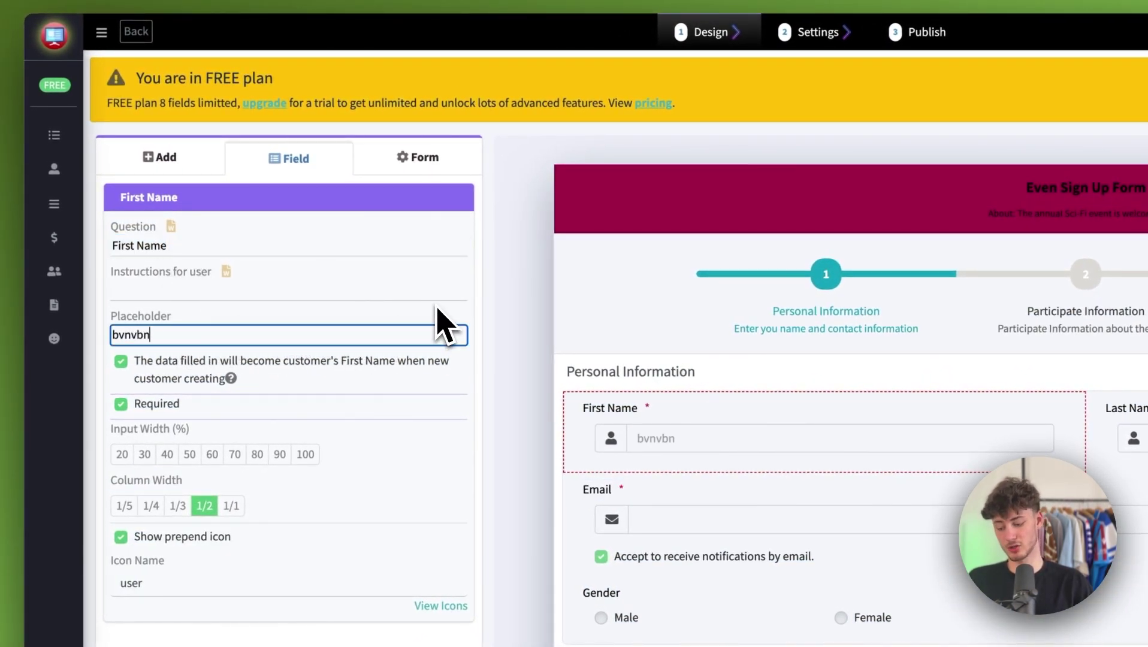
key(BackSpace)
click(705, 521)
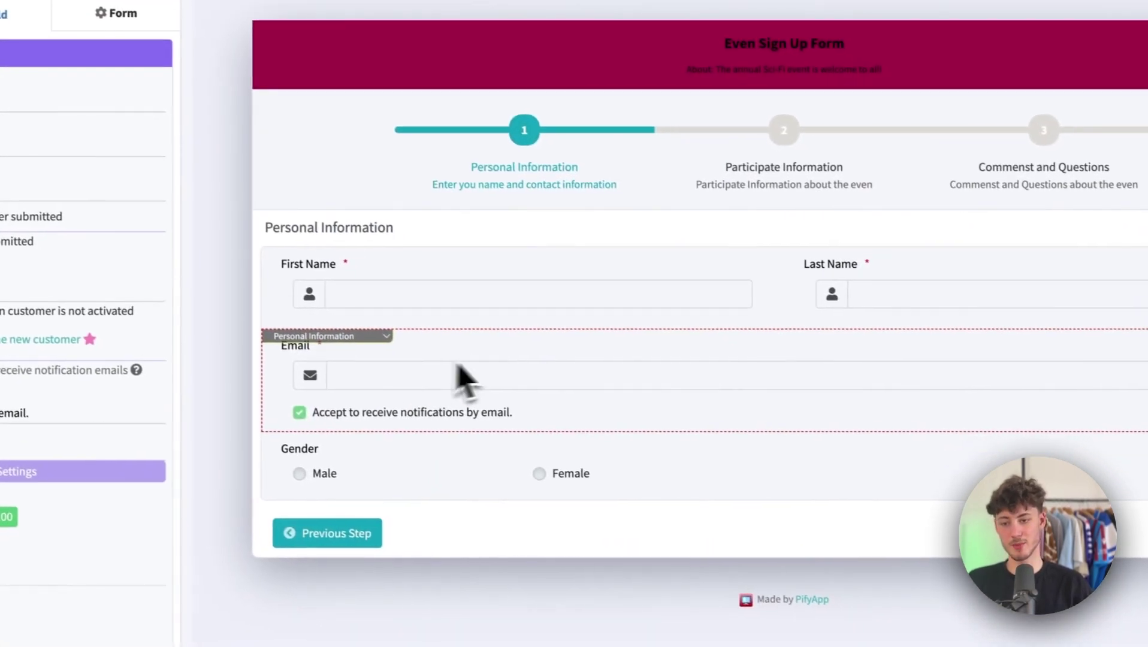
click(144, 311)
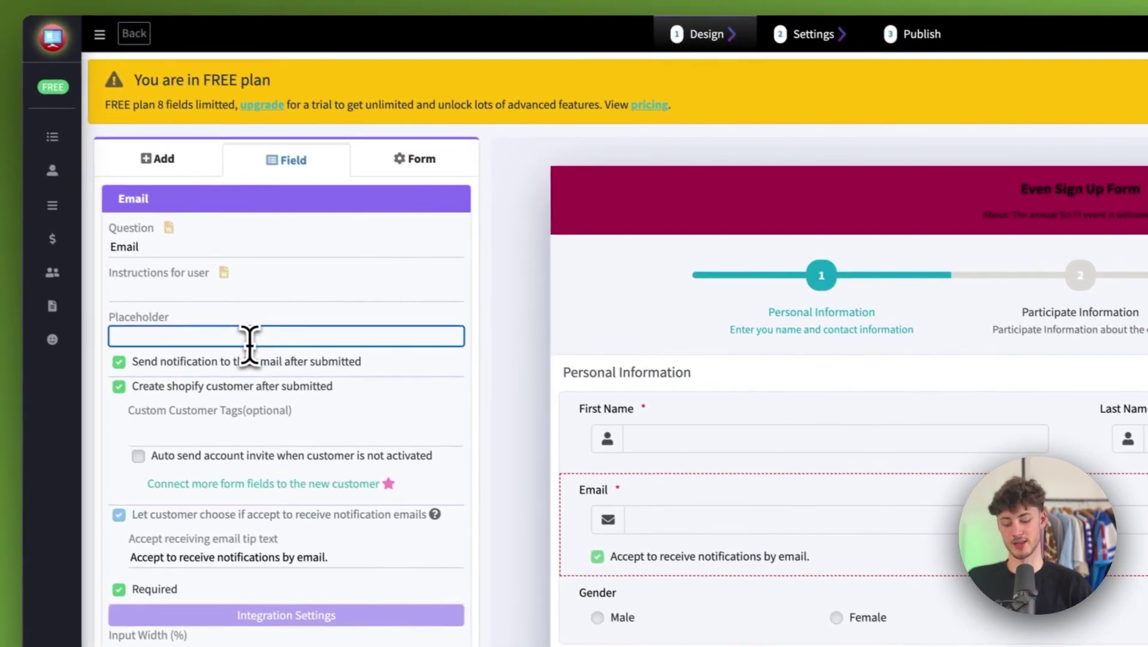
text(mail@mail.com)
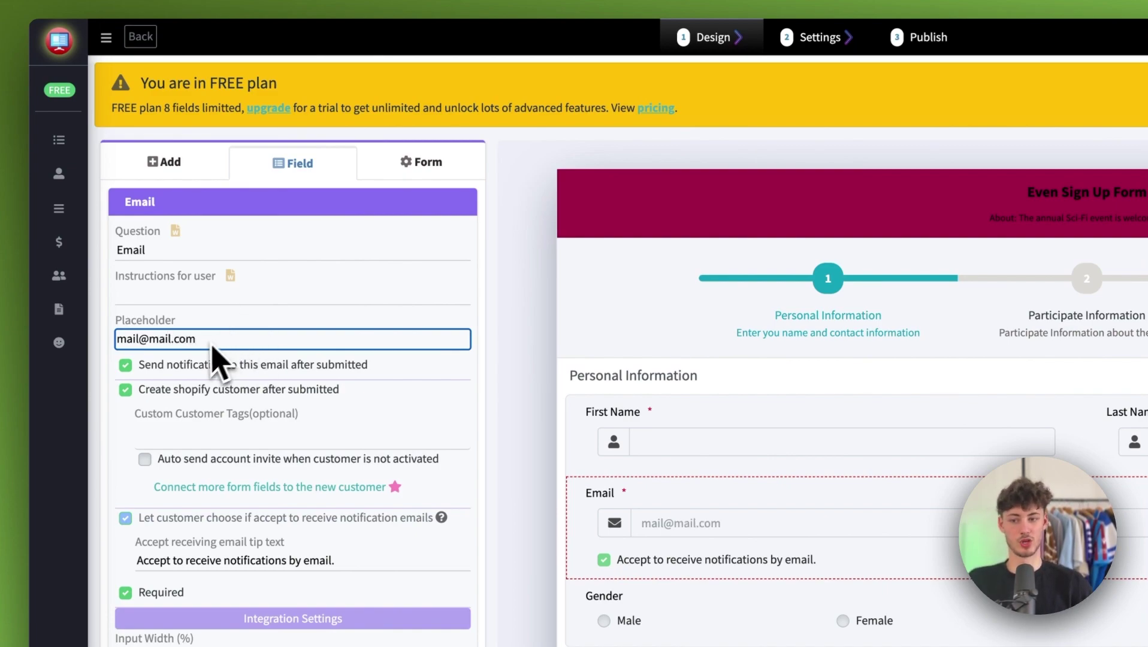
drag(167, 364, 347, 383)
triple_click(383, 393)
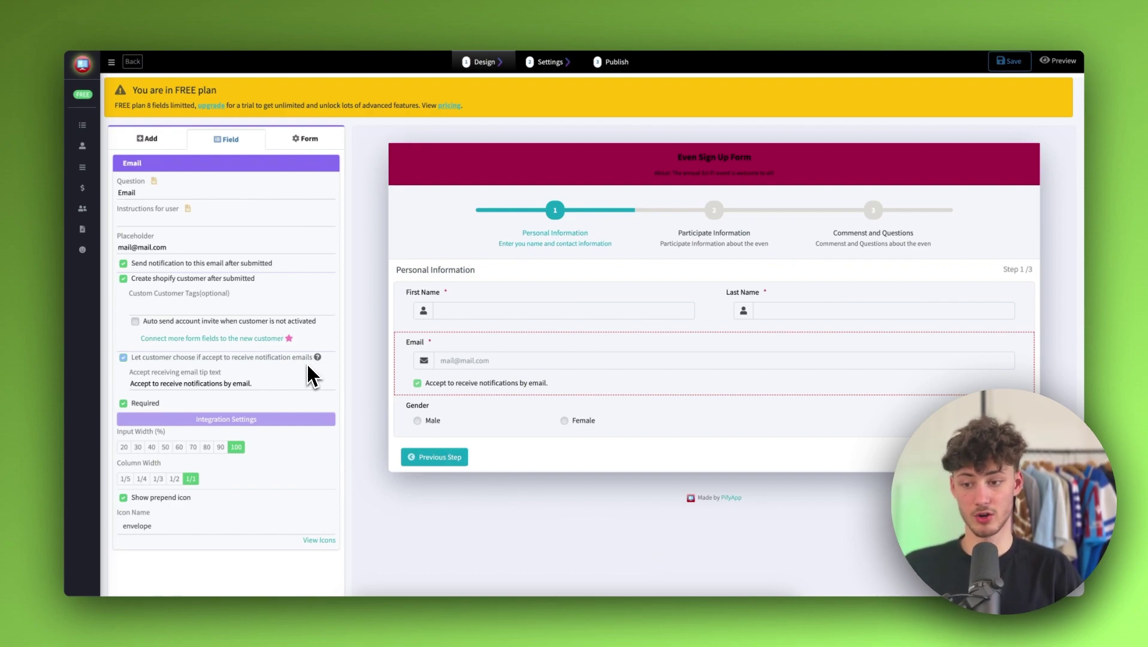
Turn on Display form by Popup/Bubble, leaving Show on mobile off and homepage-only display.
click(305, 138)
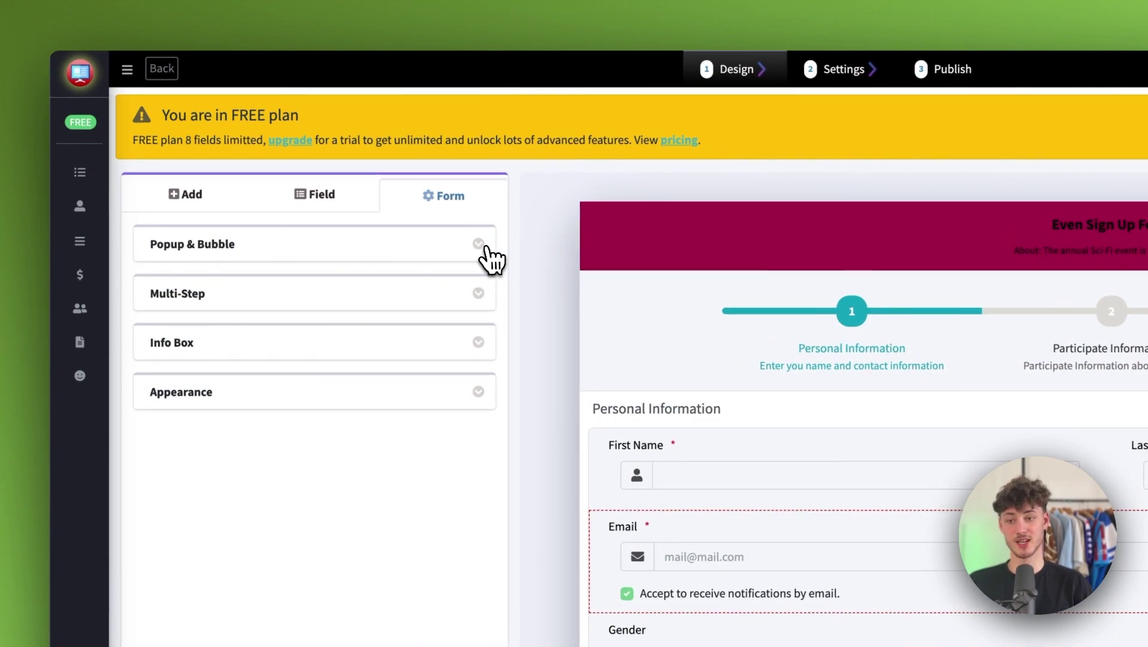
click(479, 244)
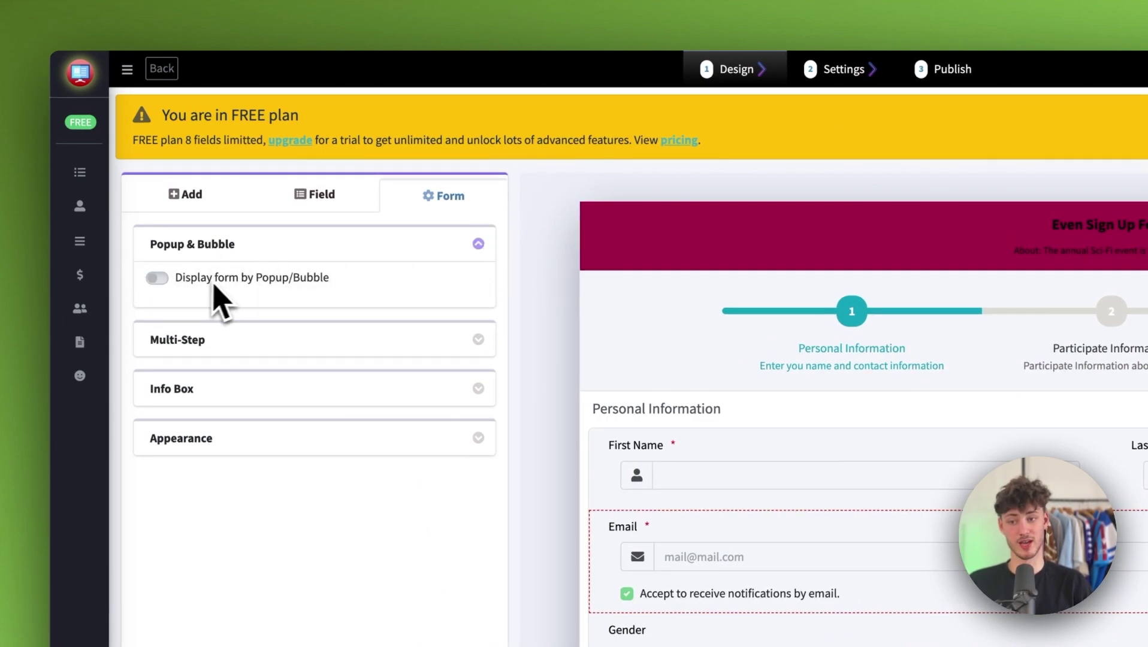
click(157, 278)
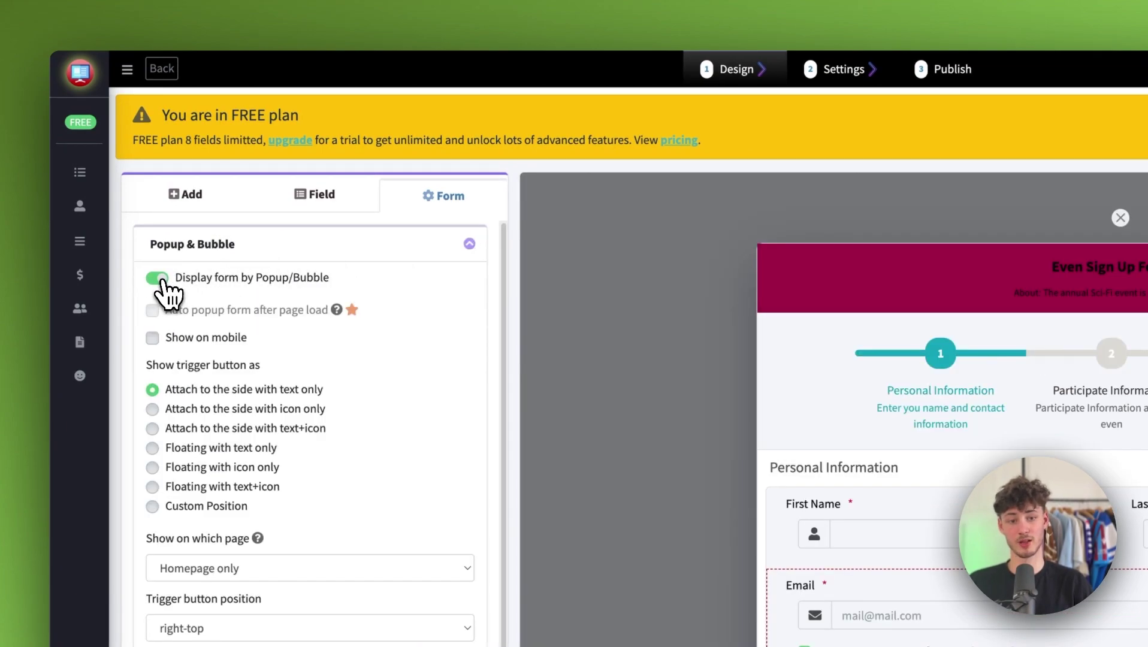
double_click(162, 279)
click(157, 278)
click(158, 278)
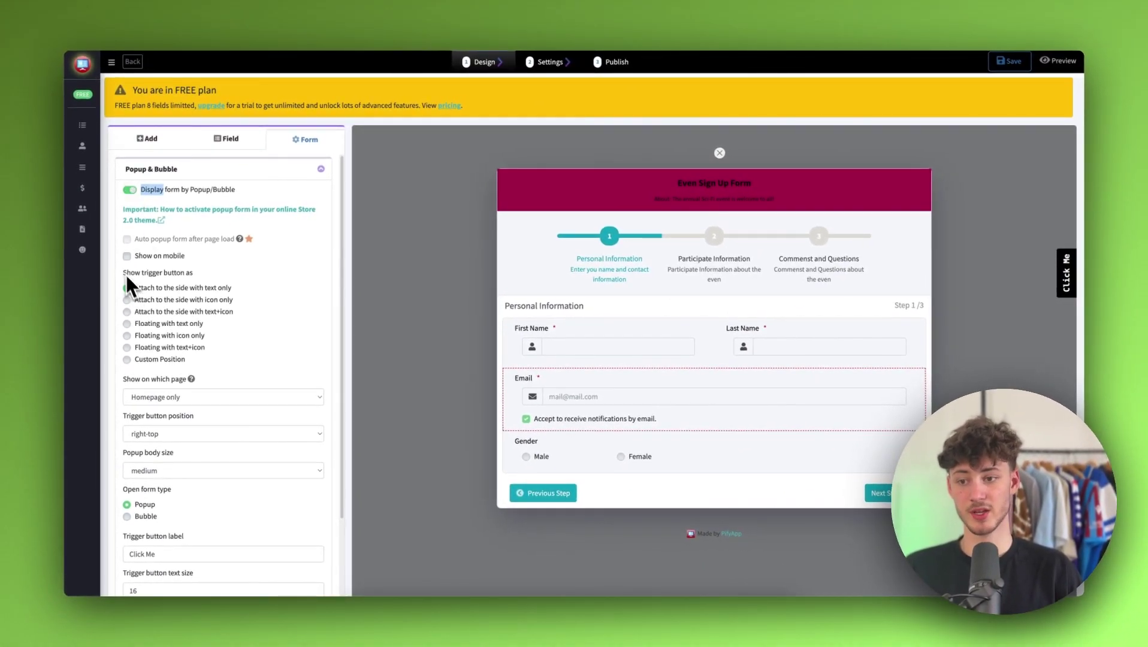
click(127, 258)
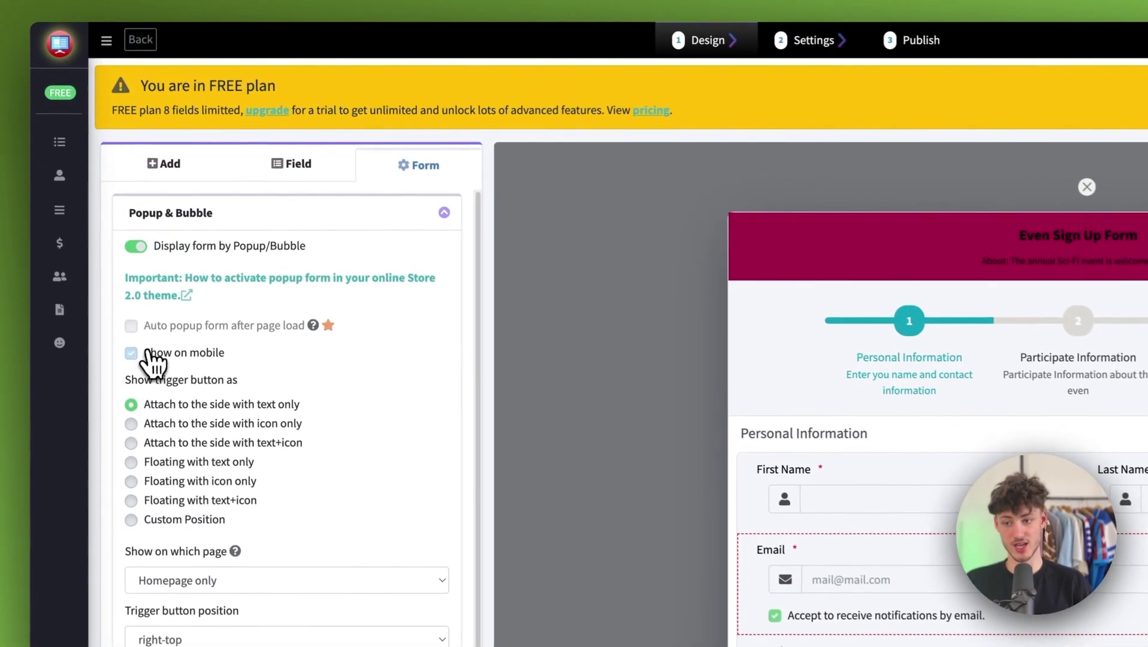
click(133, 353)
drag(132, 382, 126, 402)
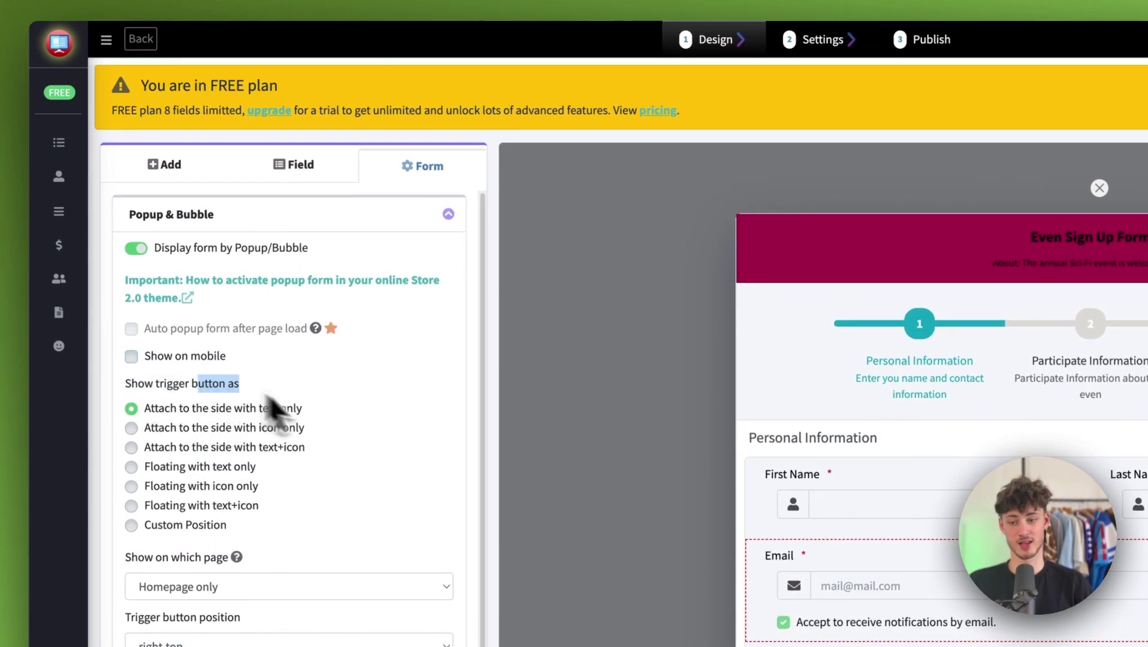
click(150, 579)
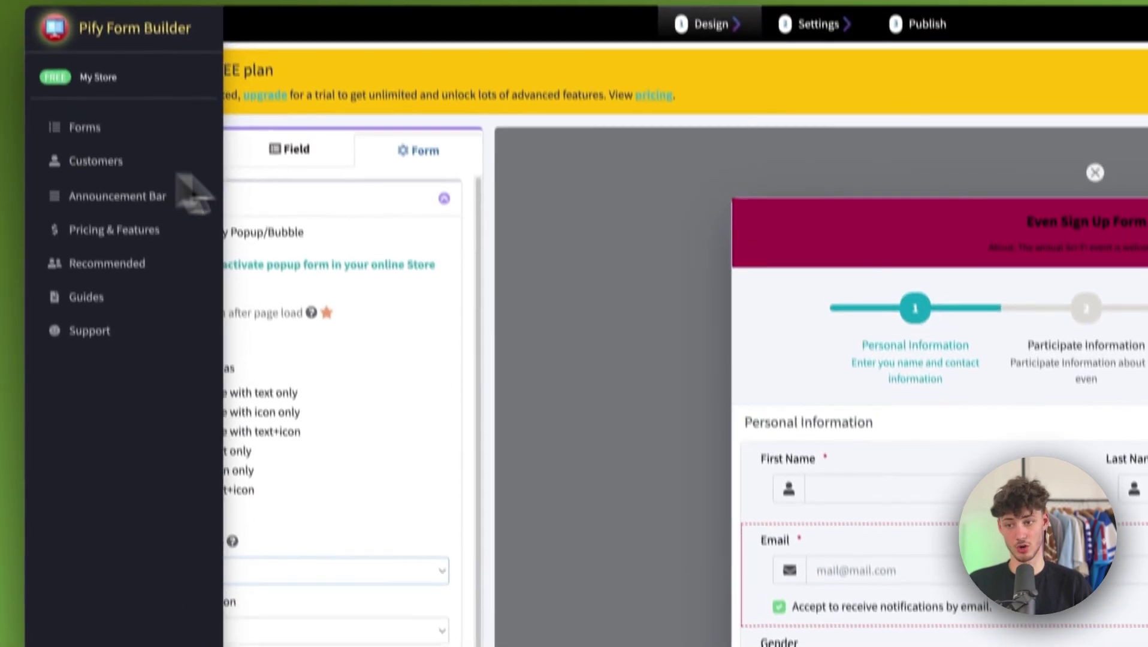
click(306, 48)
click(408, 47)
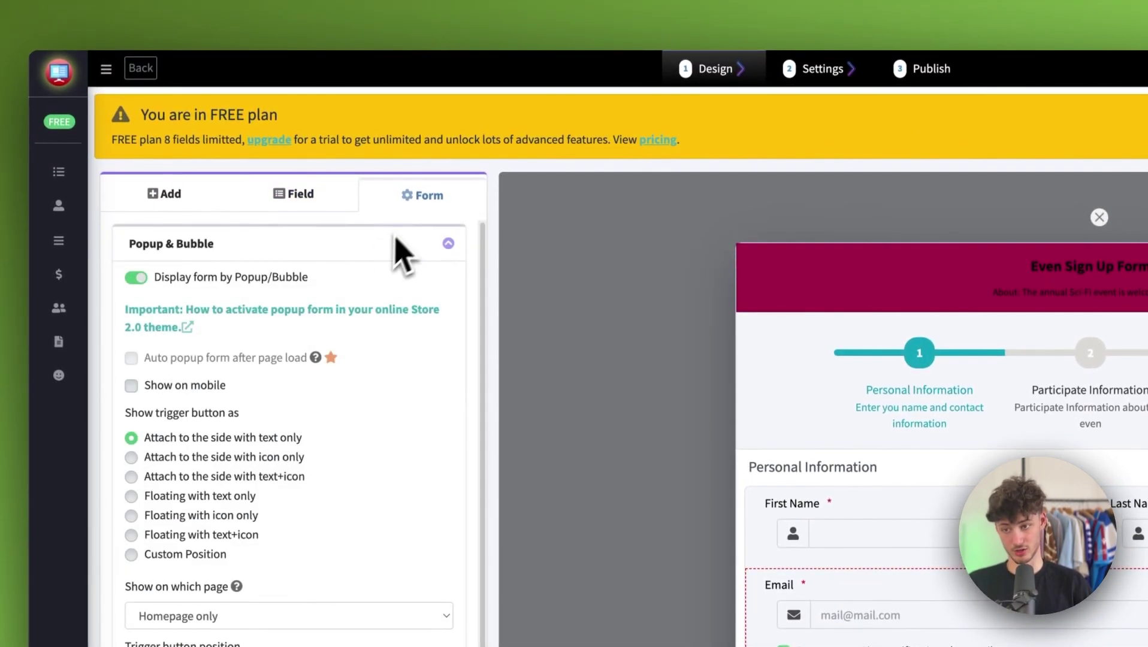
Turn off Enable Multi-Step so every question shows on one page.
click(449, 245)
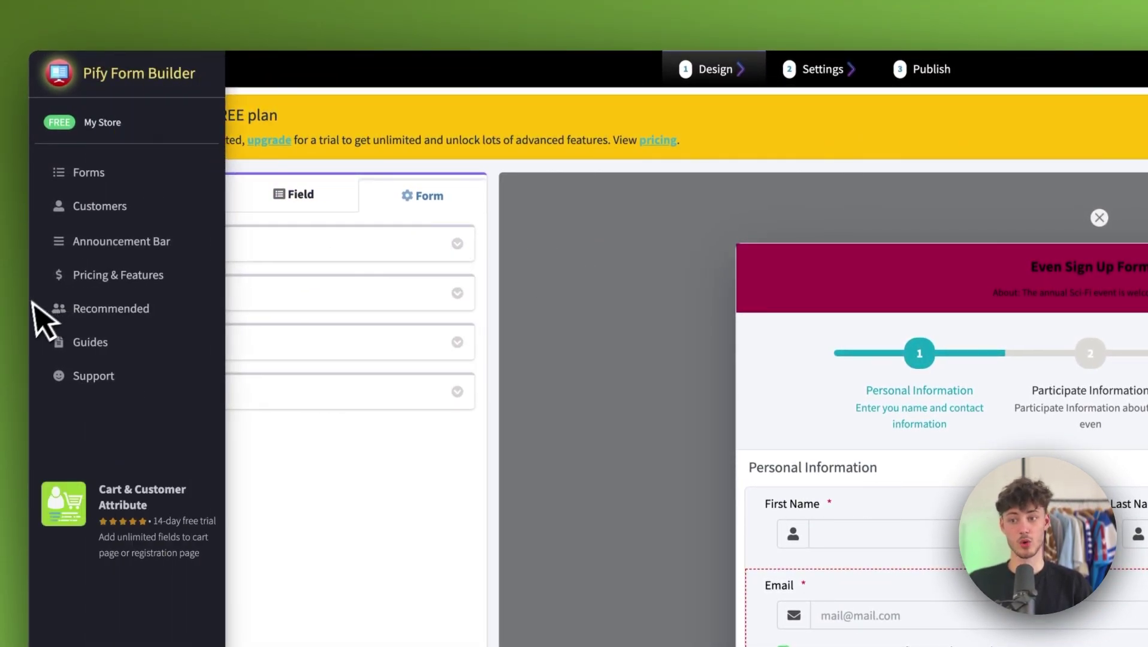
click(451, 295)
click(136, 327)
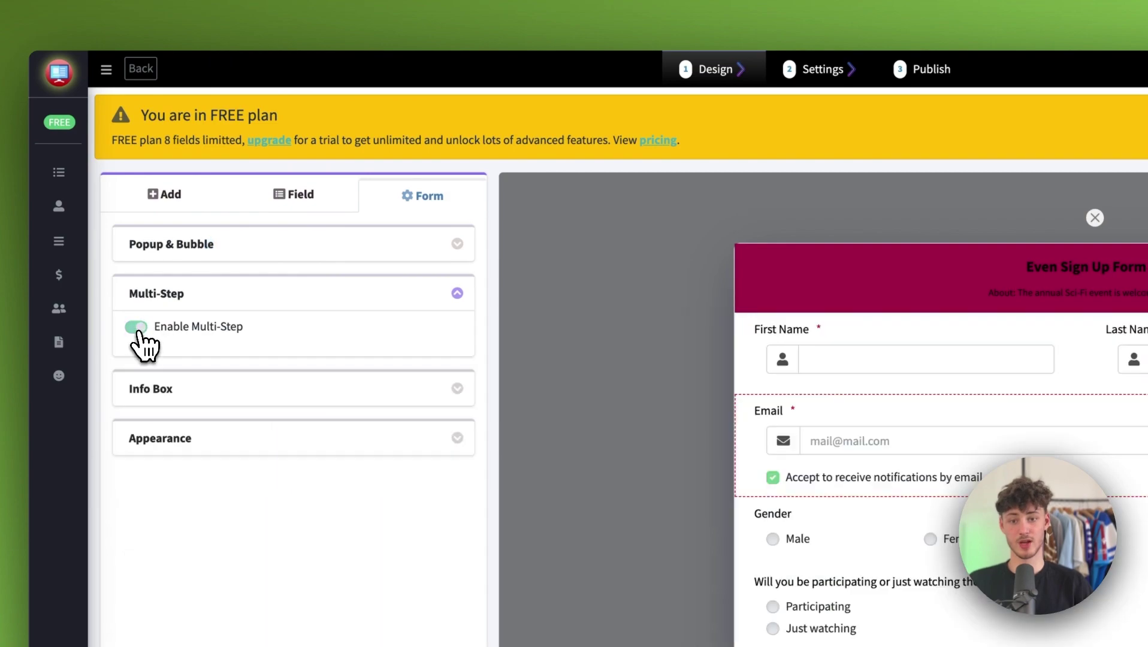
click(137, 326)
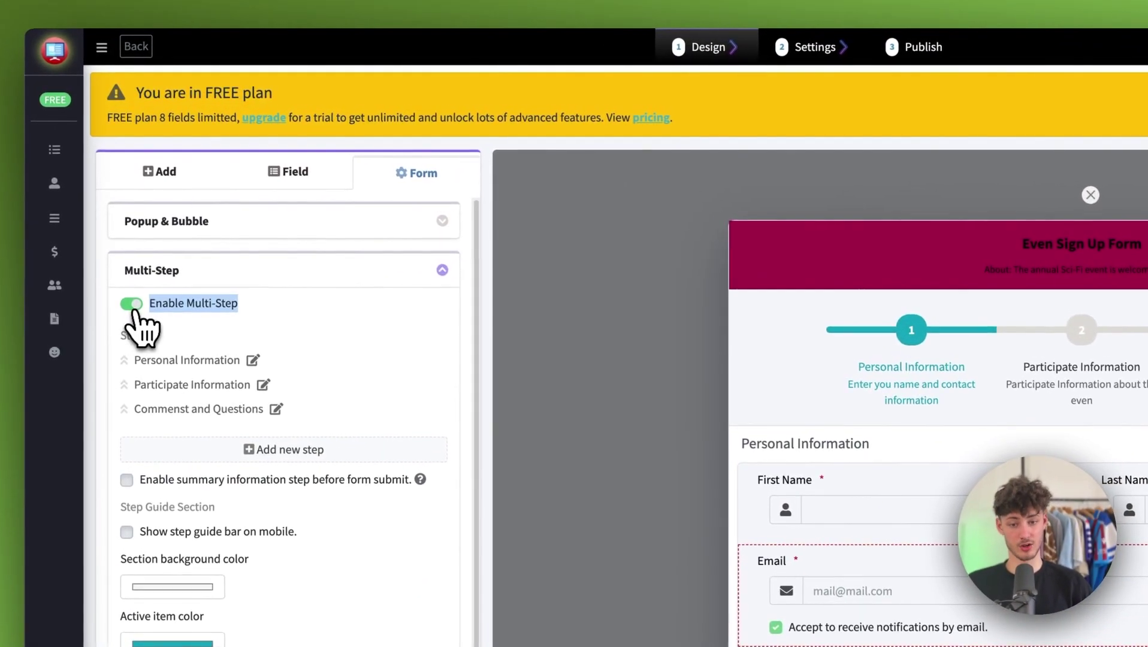
click(136, 312)
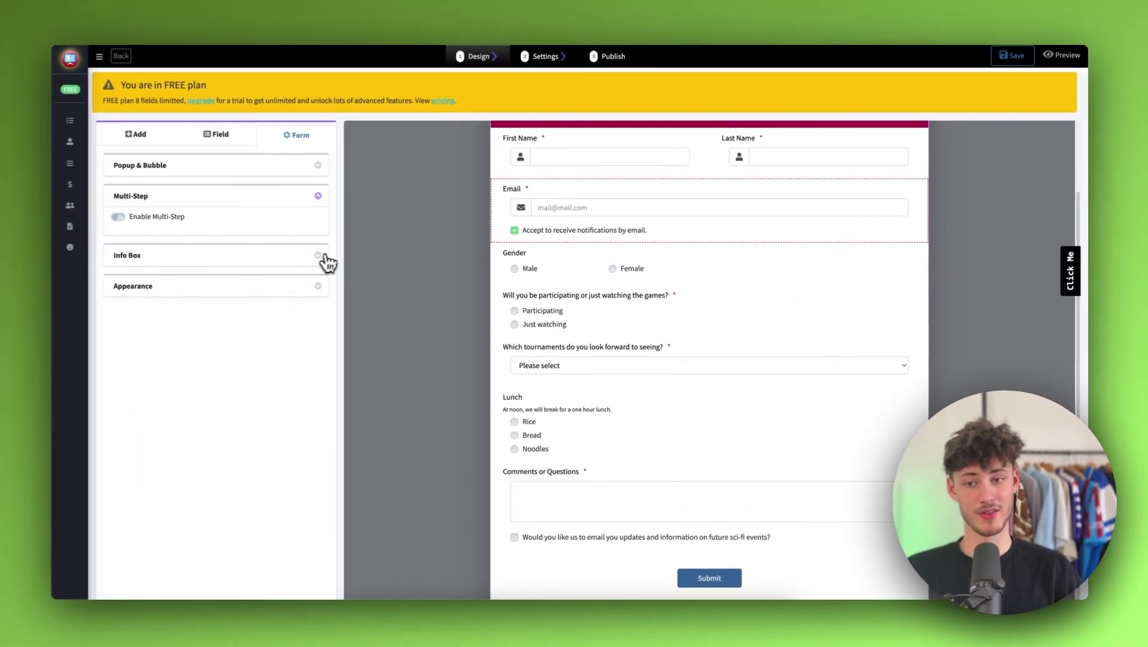
Try the Info Box beside the form, then switch it back off.
click(321, 257)
double_click(139, 346)
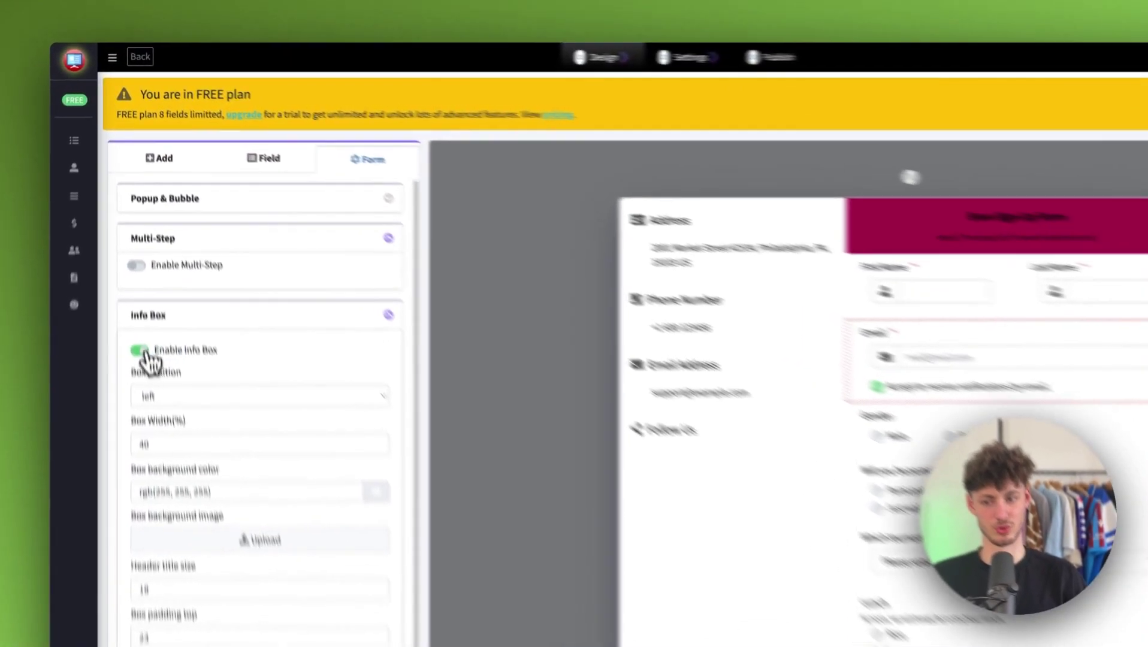
click(132, 284)
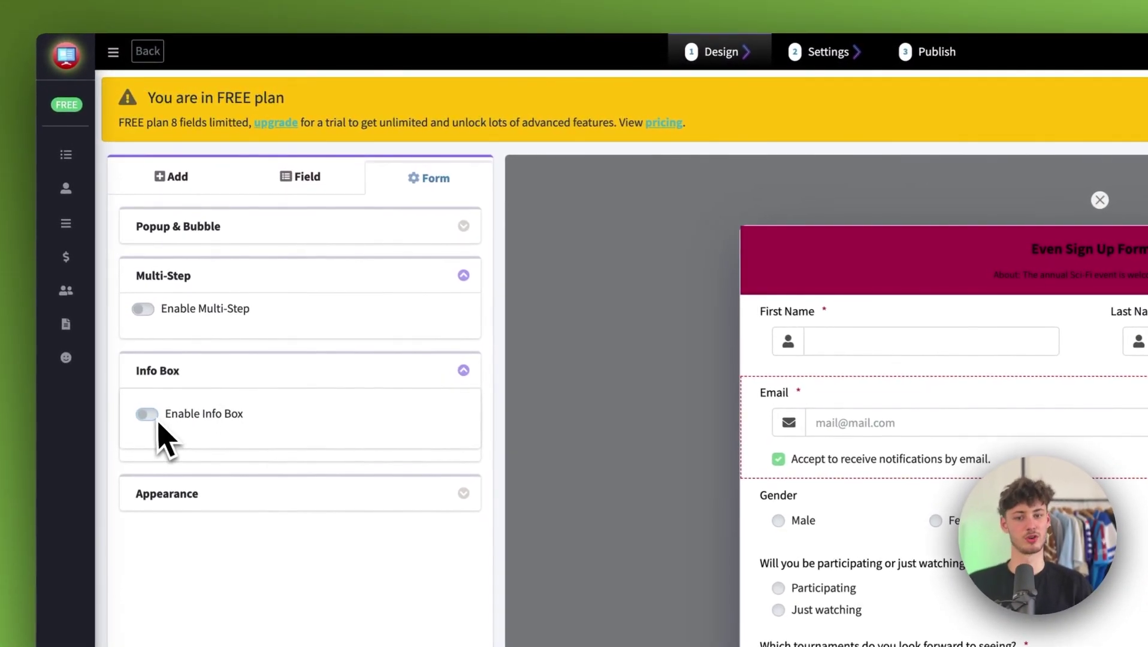
Check the Appearance body background, trying transparent before restoring the solid colour.
click(462, 496)
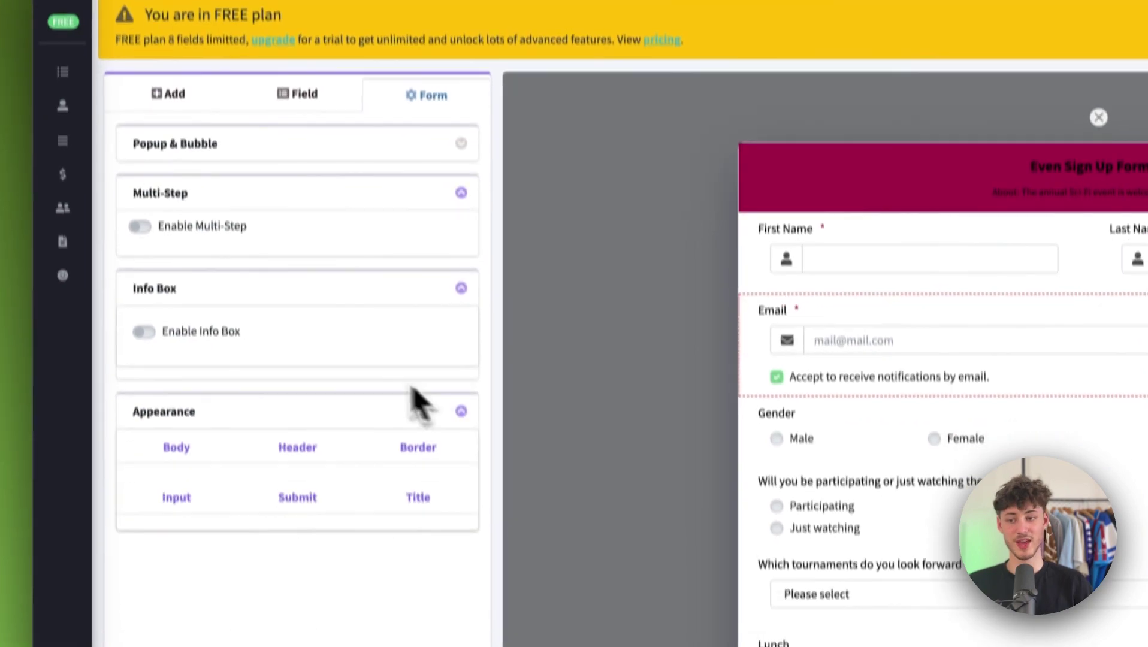
click(179, 409)
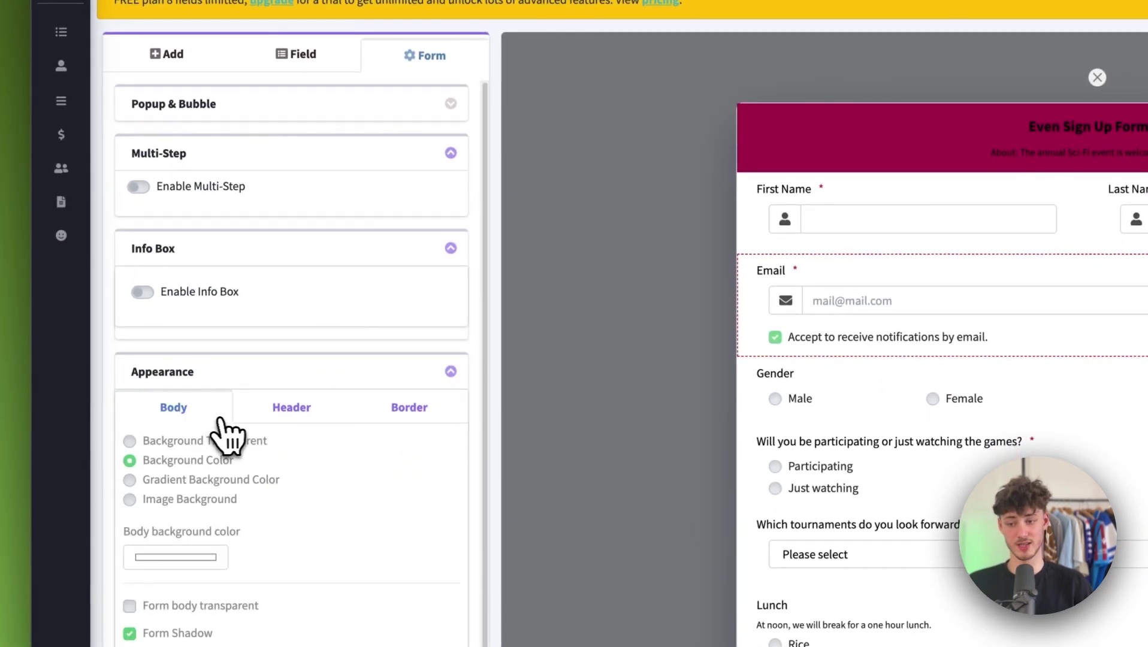
click(130, 441)
click(129, 459)
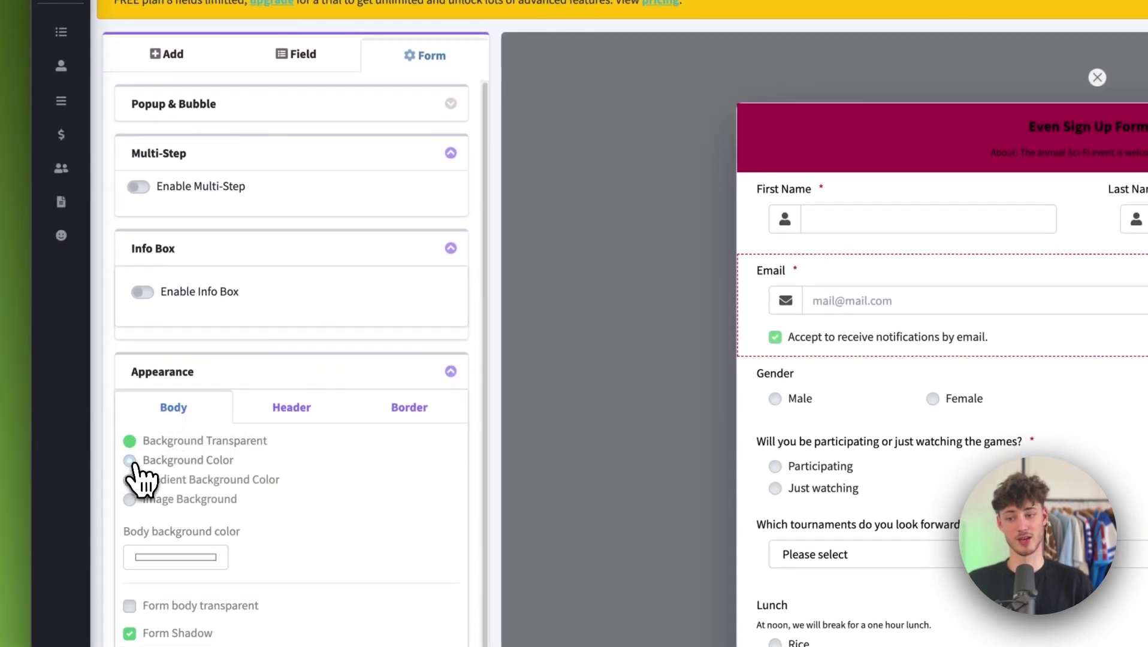
scroll(167, 470, down, 3)
scroll(488, 282, up, 3)
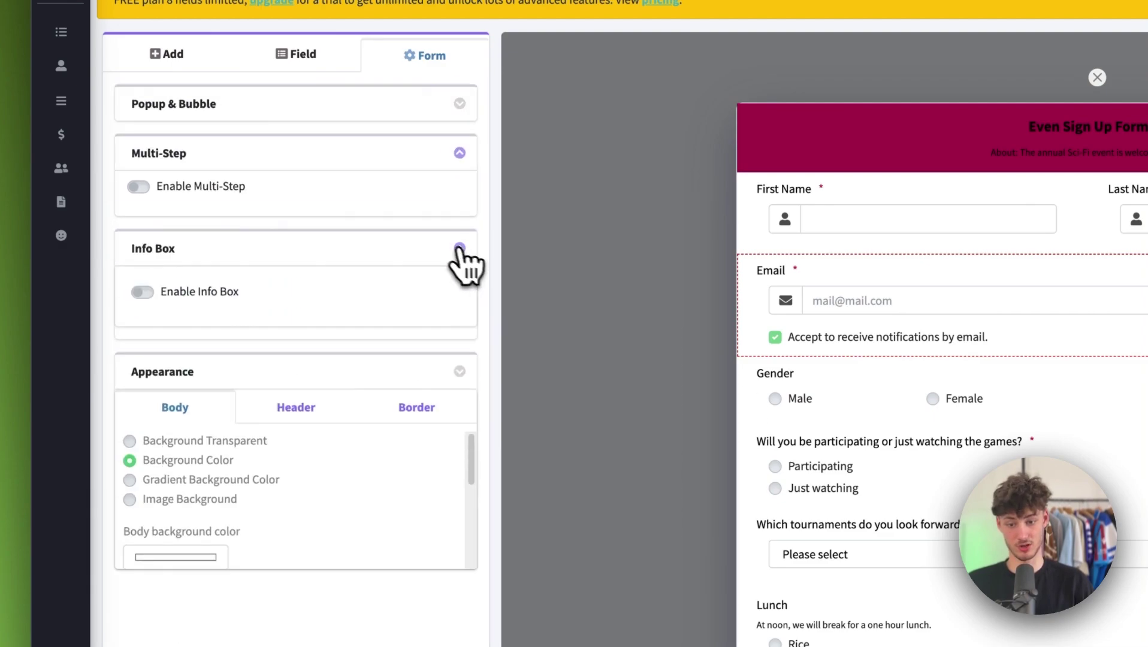
click(459, 372)
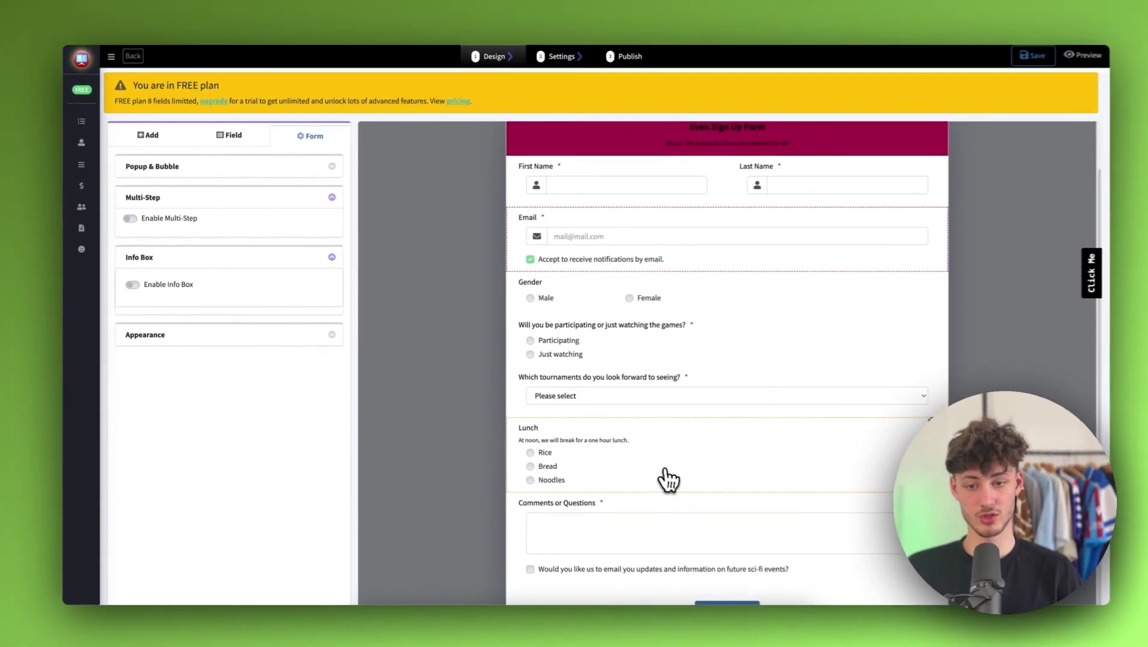
scroll(659, 476, down, 1)
scroll(655, 474, up, 1)
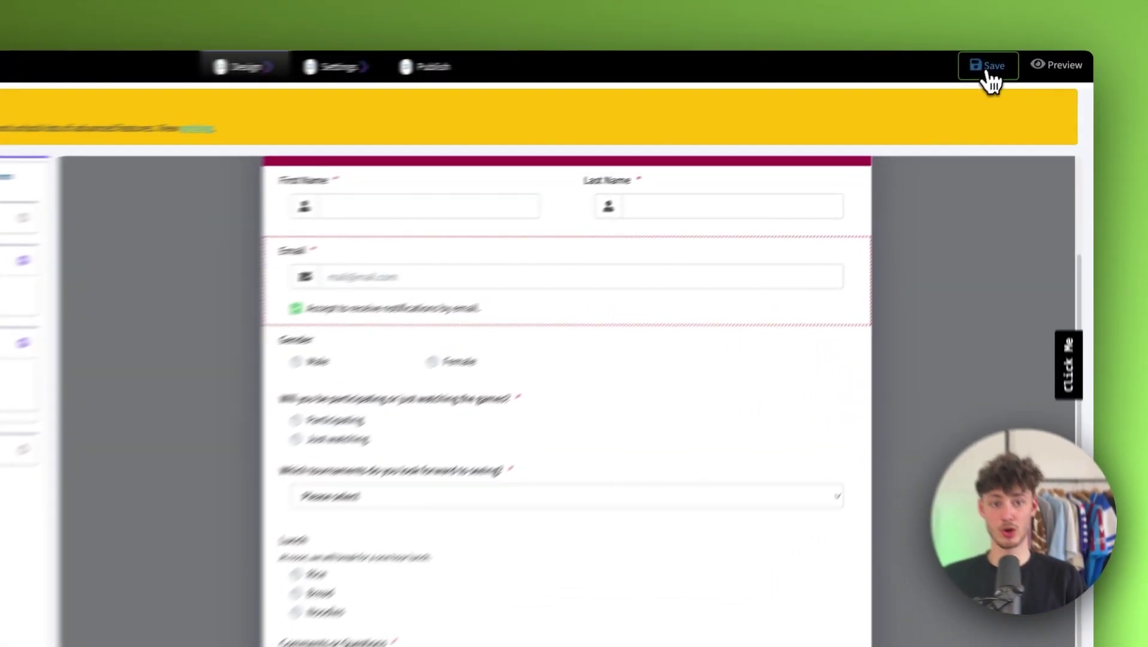
Save the form, then review the admin and submitter email notification settings.
click(1013, 45)
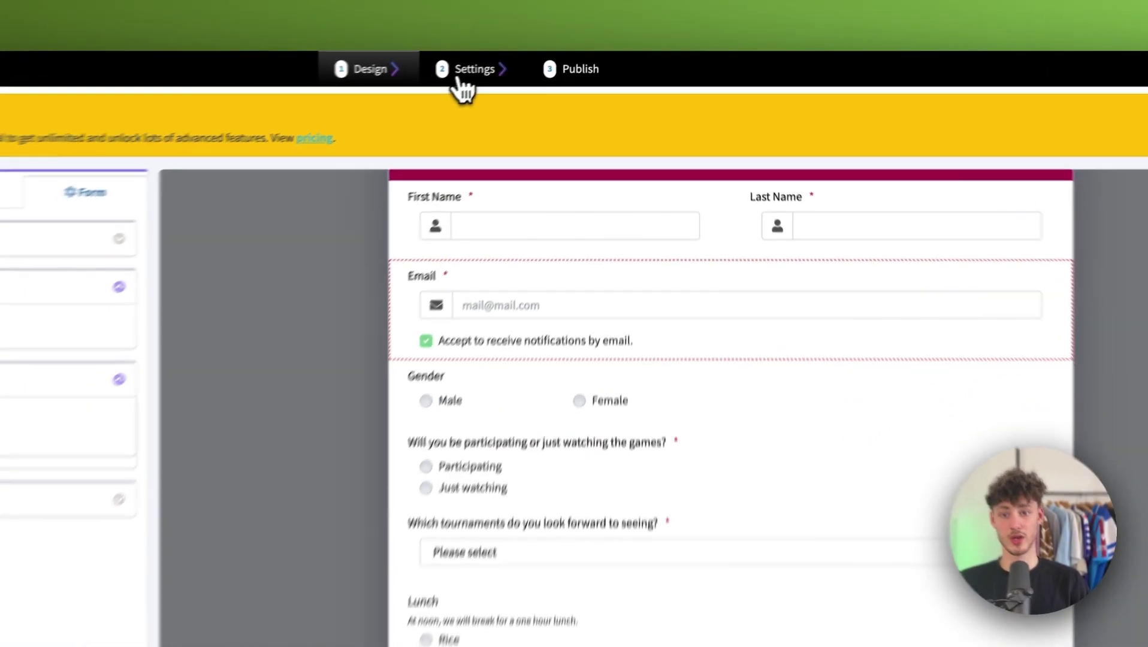
click(228, 69)
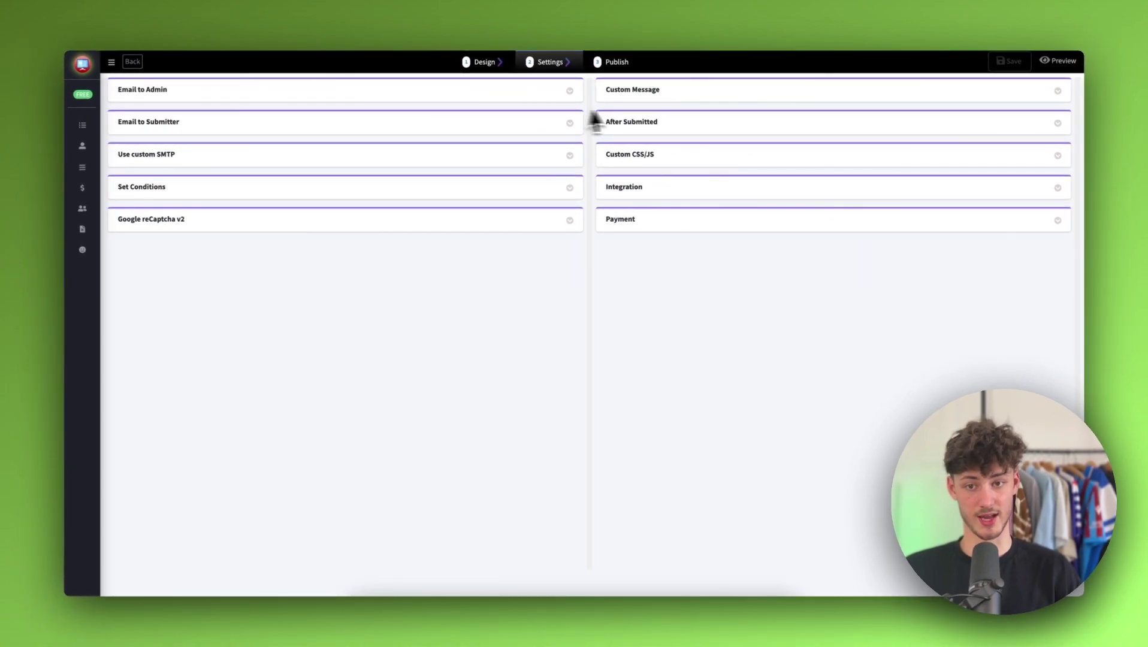
click(568, 93)
click(568, 93)
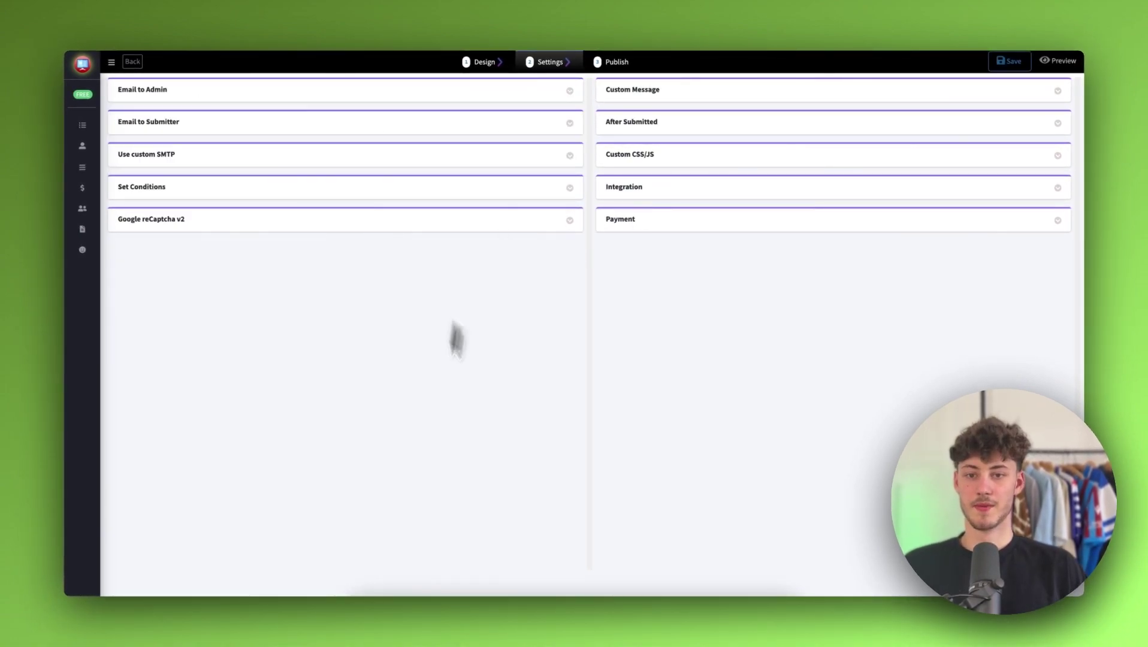
click(570, 91)
click(570, 90)
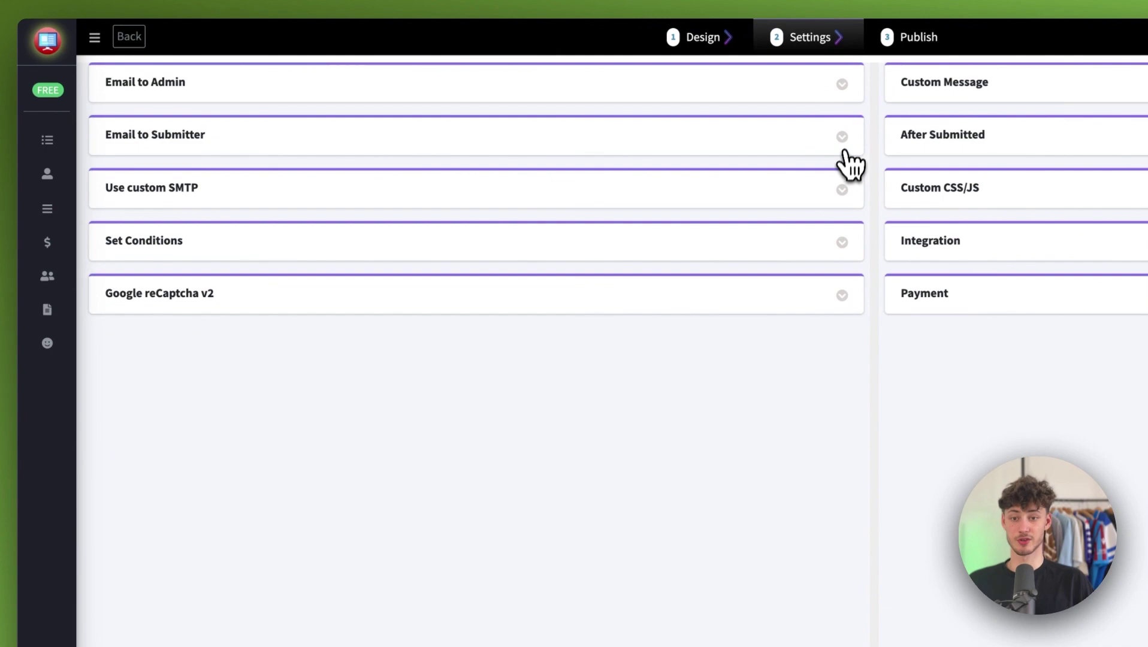
click(570, 123)
click(843, 137)
Check the custom SMTP, reCaptcha v2 and 'Submitted successfully!' message panels, leaving each collapsed.
click(845, 189)
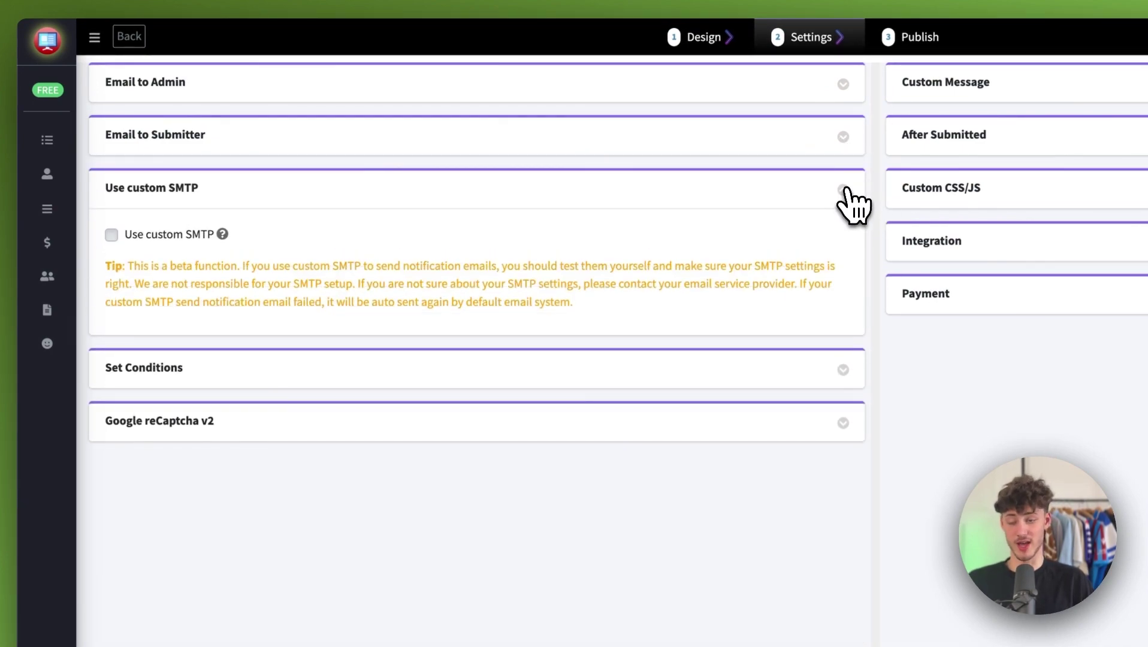
click(847, 191)
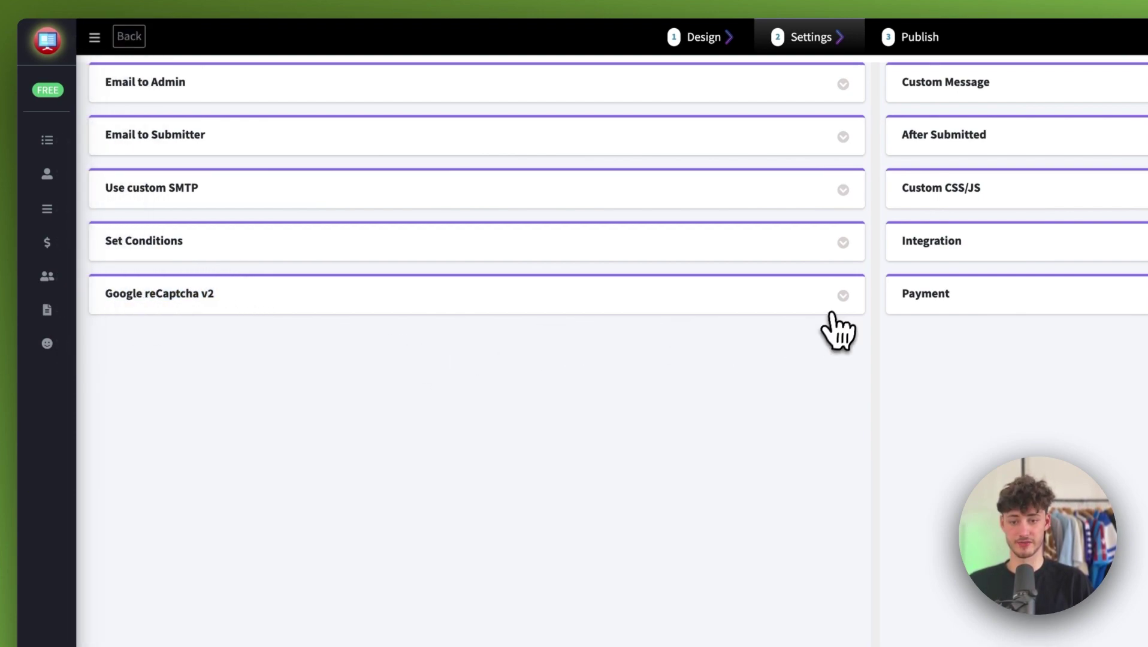
click(839, 303)
drag(269, 344, 153, 339)
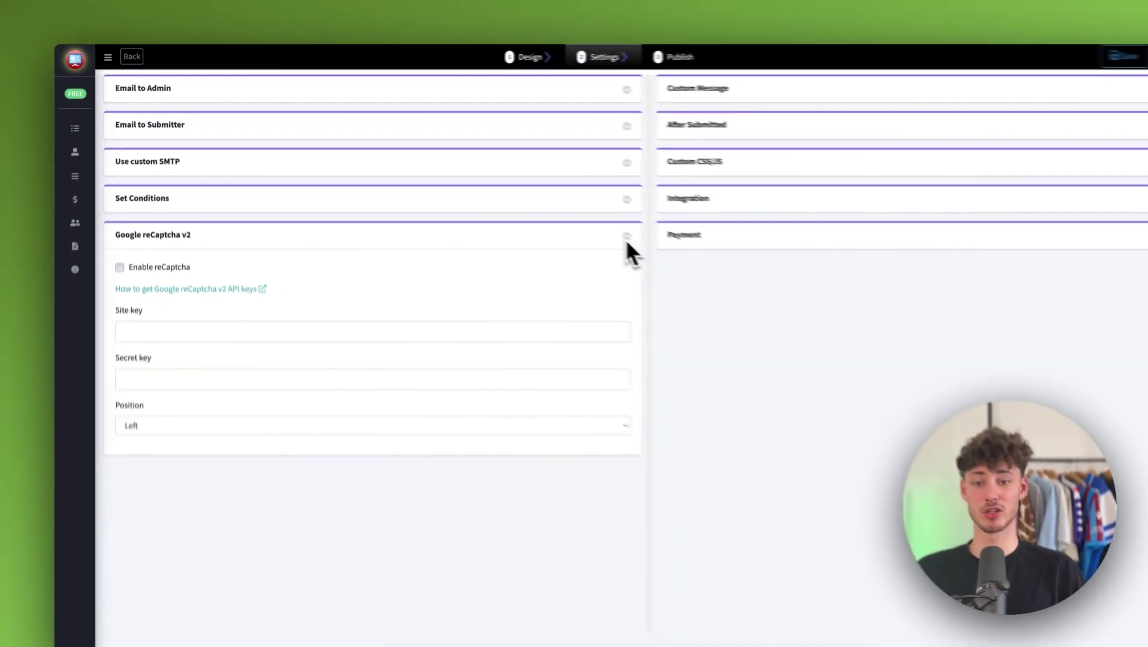
click(843, 295)
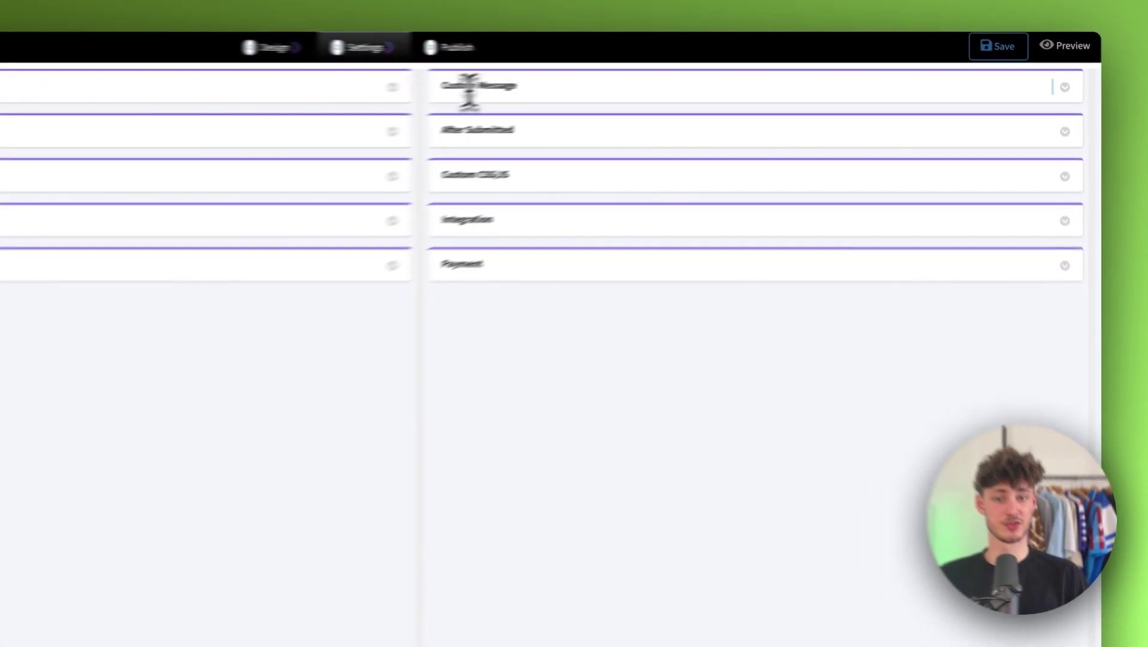
click(1058, 91)
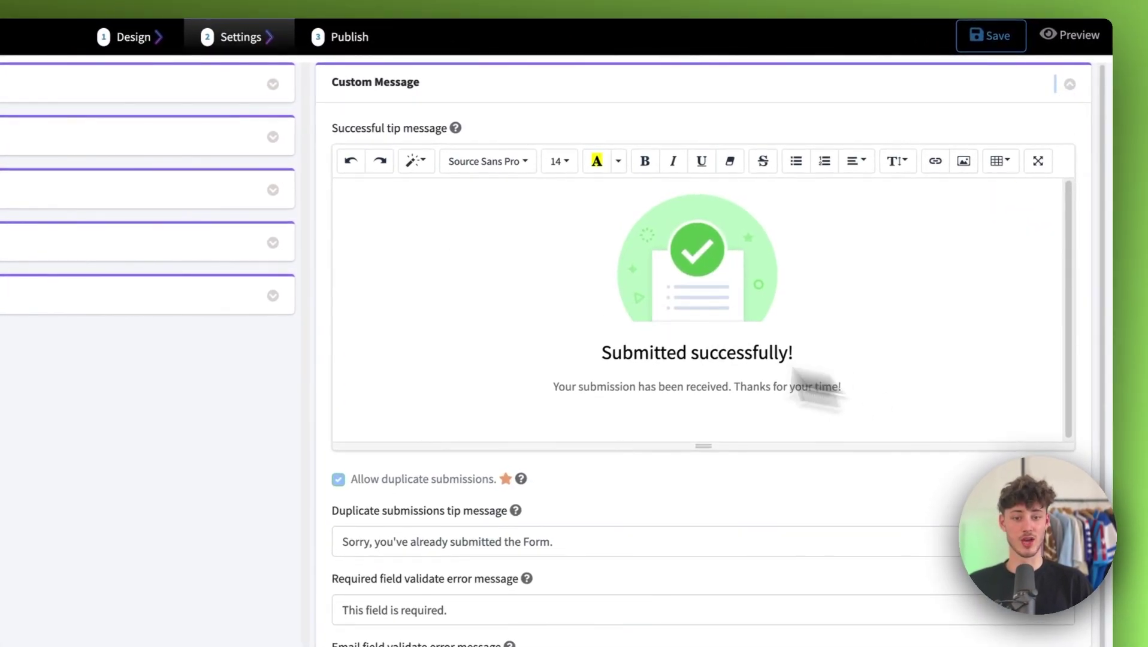
click(1070, 84)
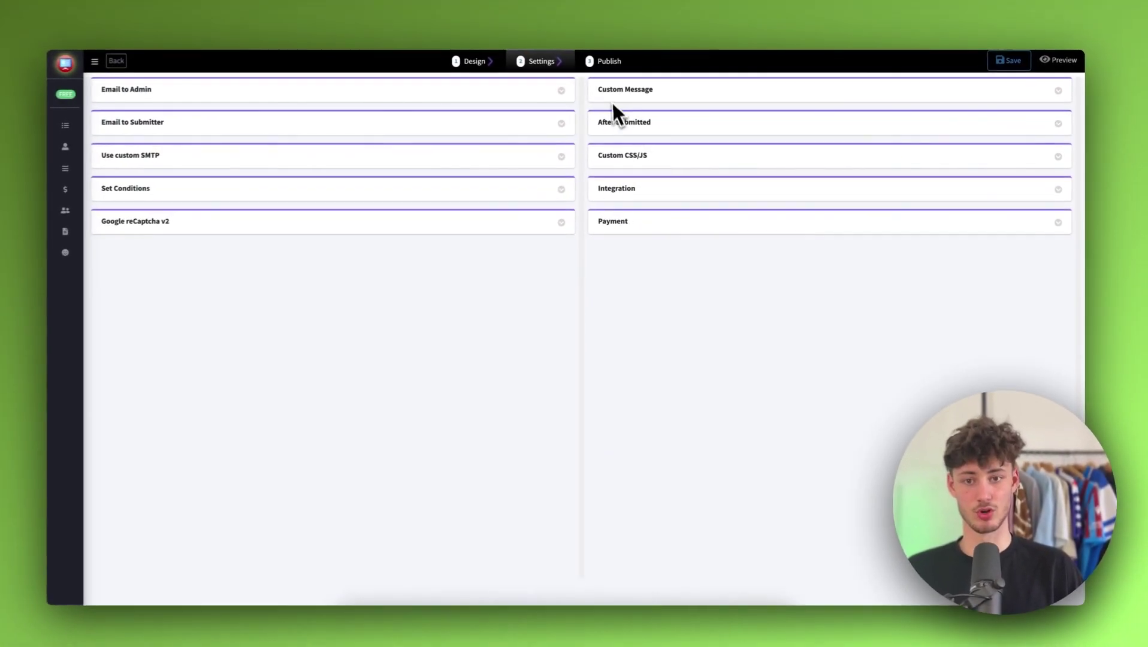
Publish the form to the tesrt123 page in the Top position and confirm the install.
click(610, 63)
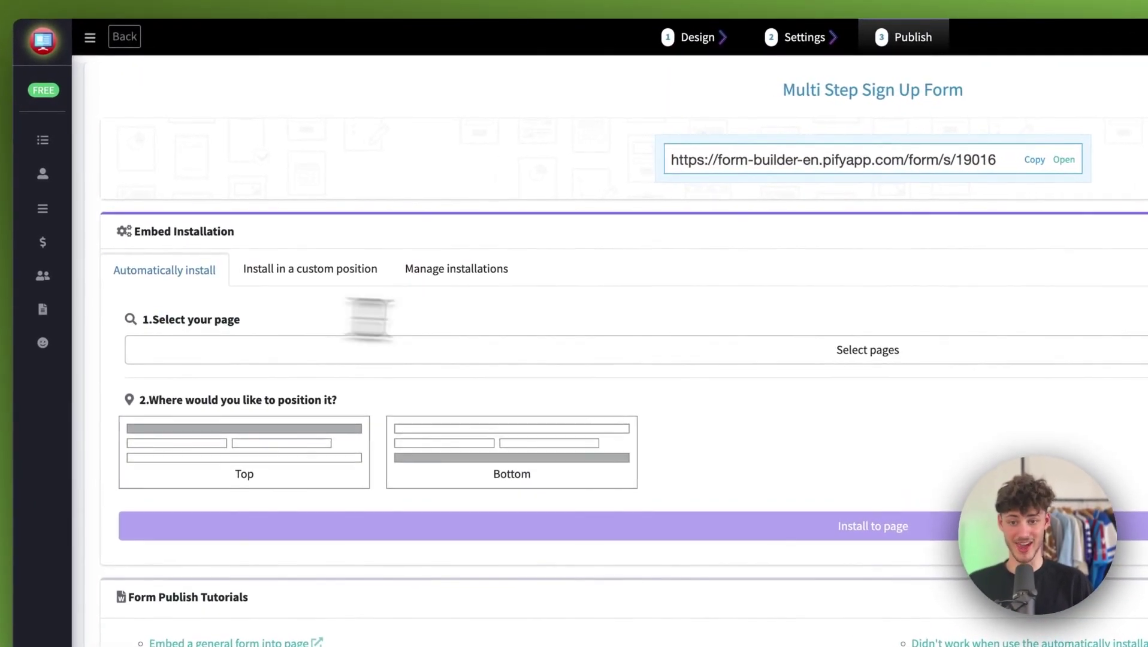
click(836, 360)
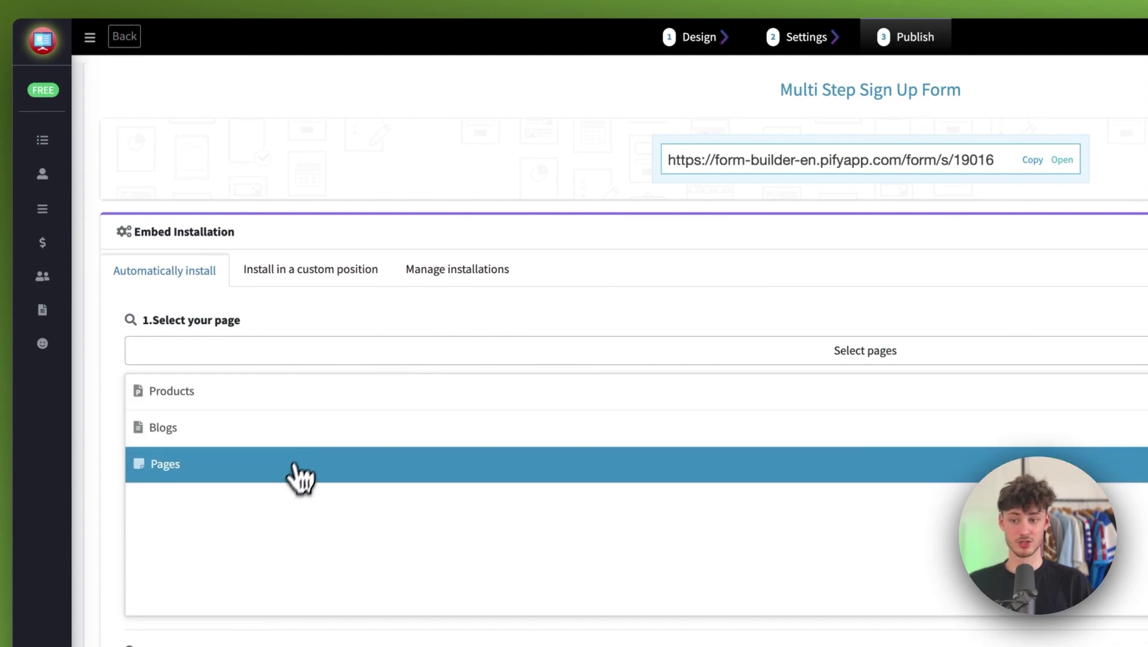
click(294, 464)
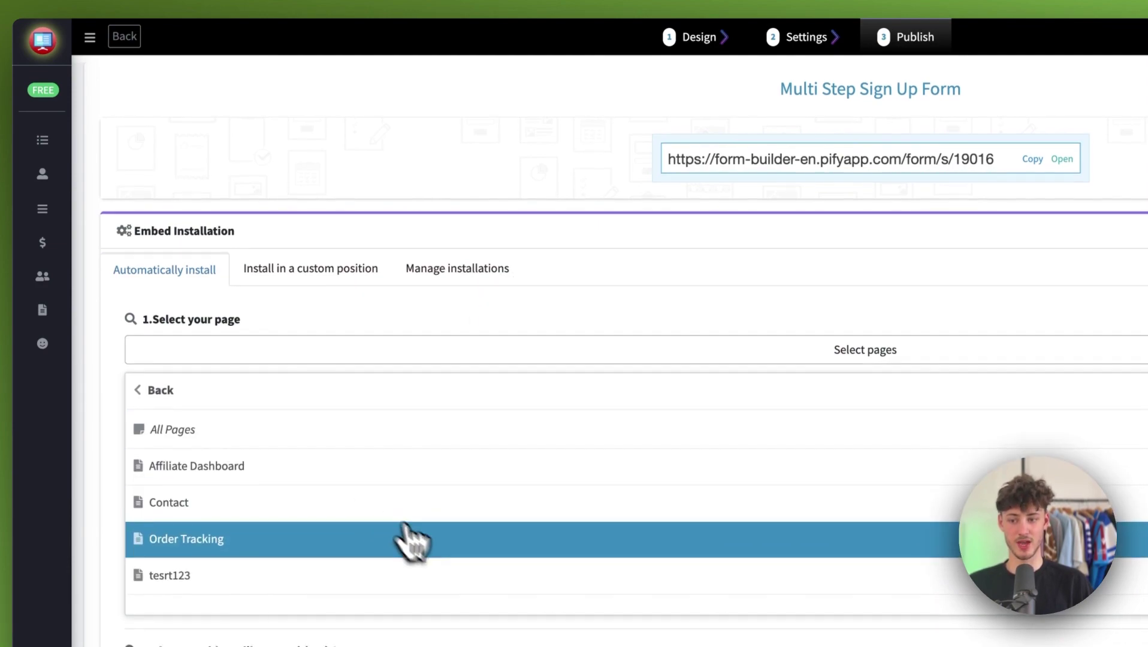
scroll(360, 544, down, 1)
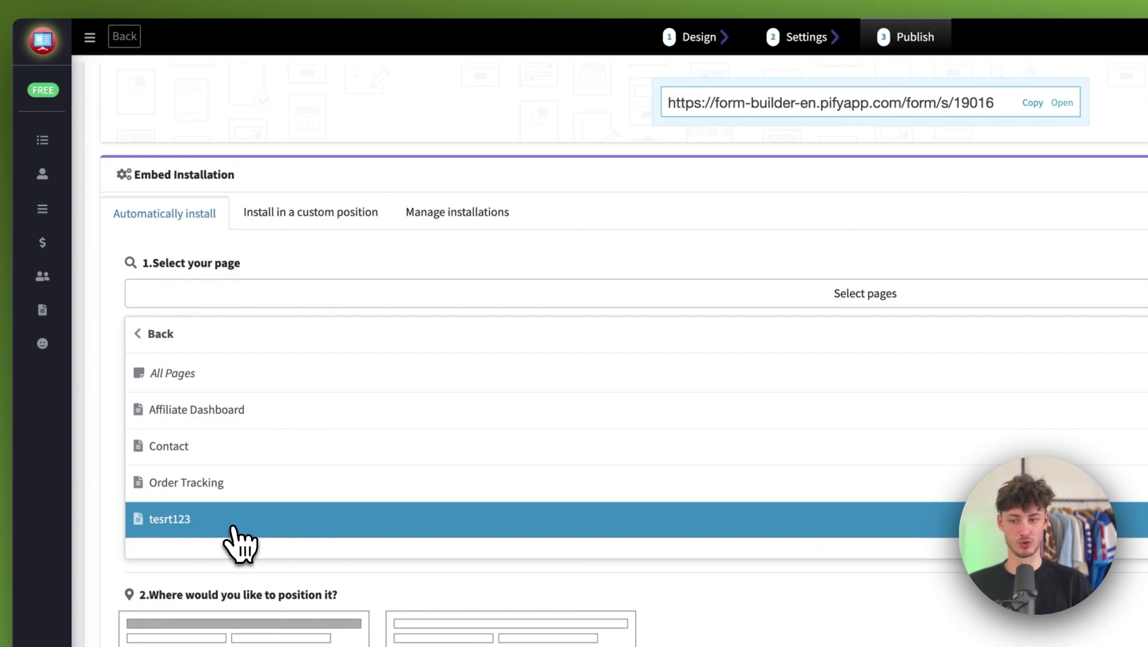
click(234, 528)
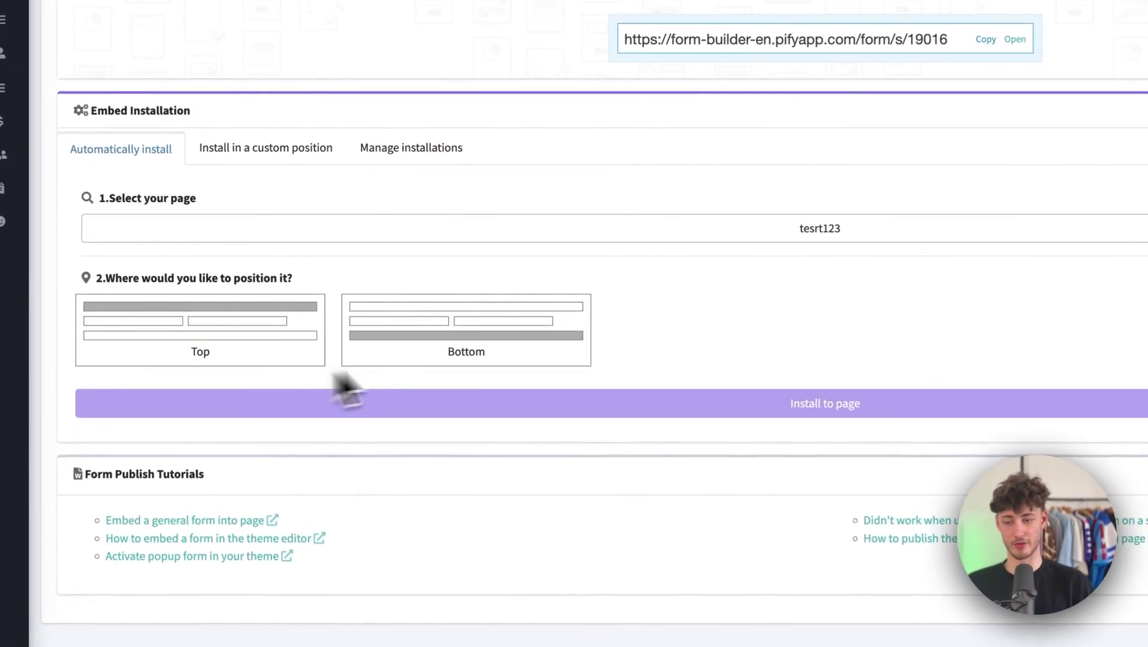
click(212, 359)
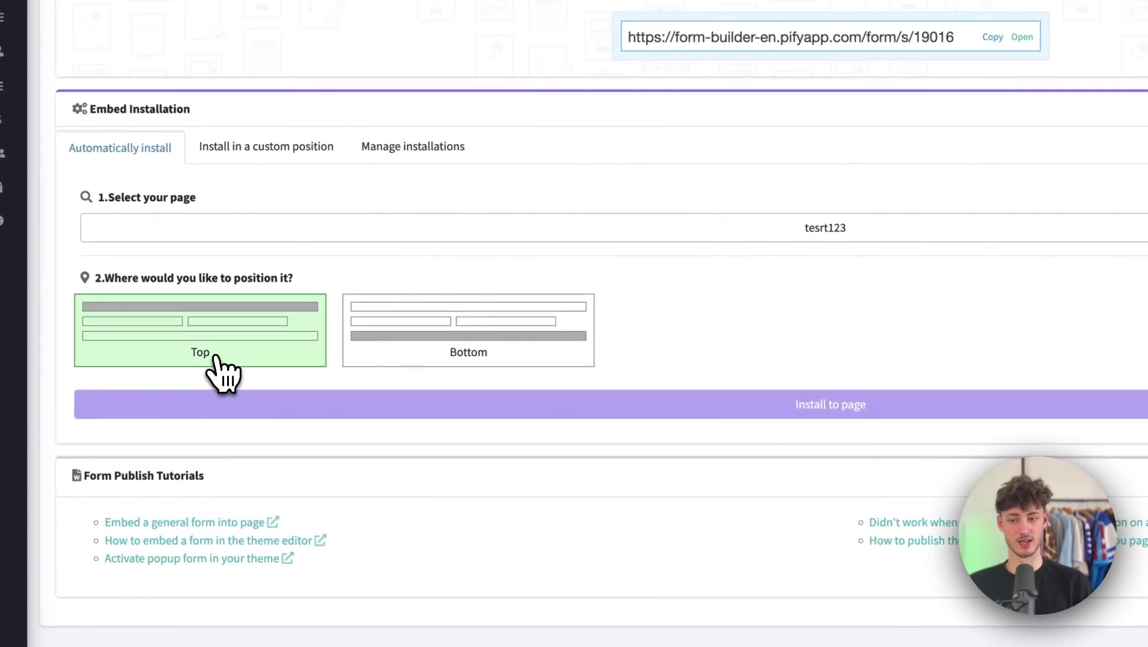
click(396, 360)
click(180, 341)
click(990, 413)
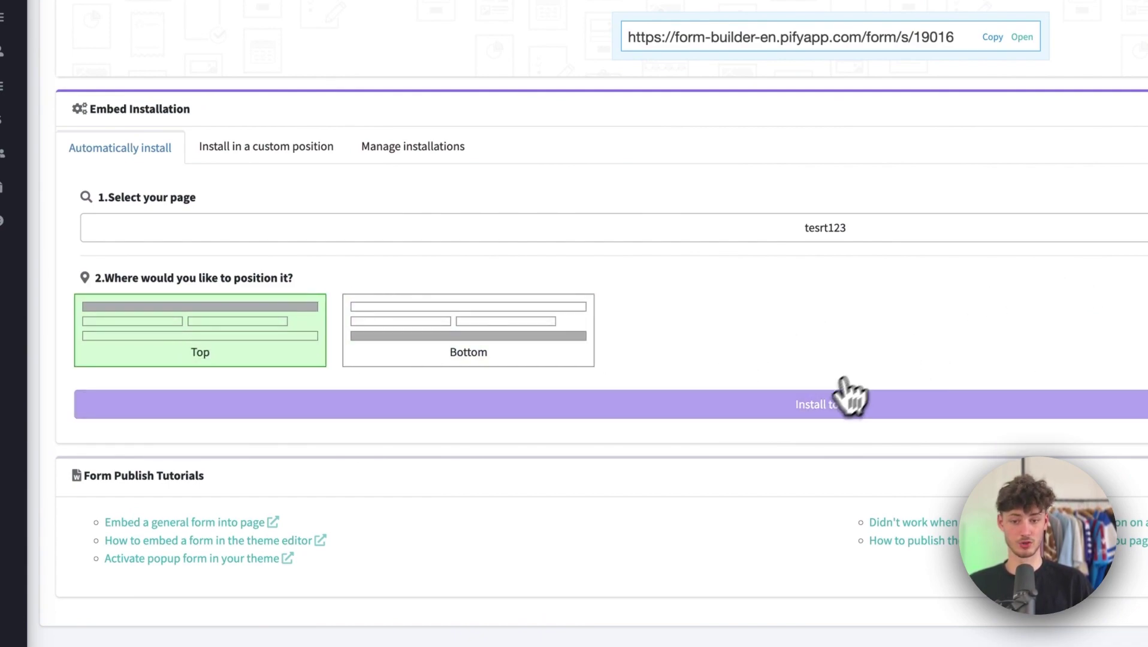
click(820, 412)
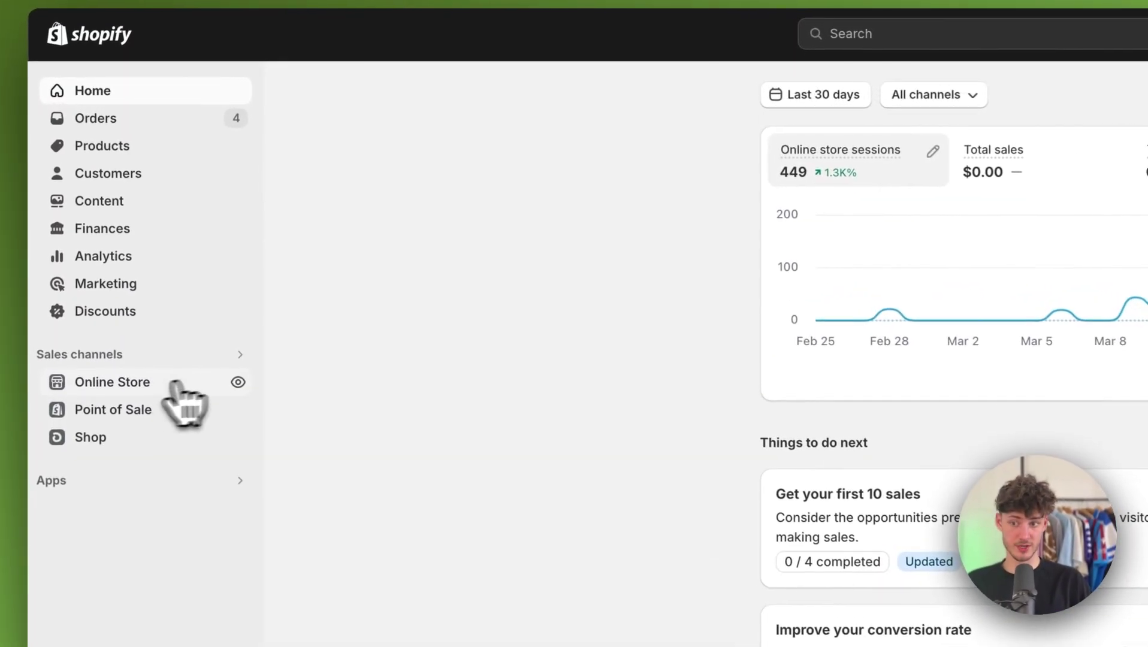
Open the tesrt123 page from Online Store > Pages, check its live form, then return to admin.
click(105, 239)
click(98, 470)
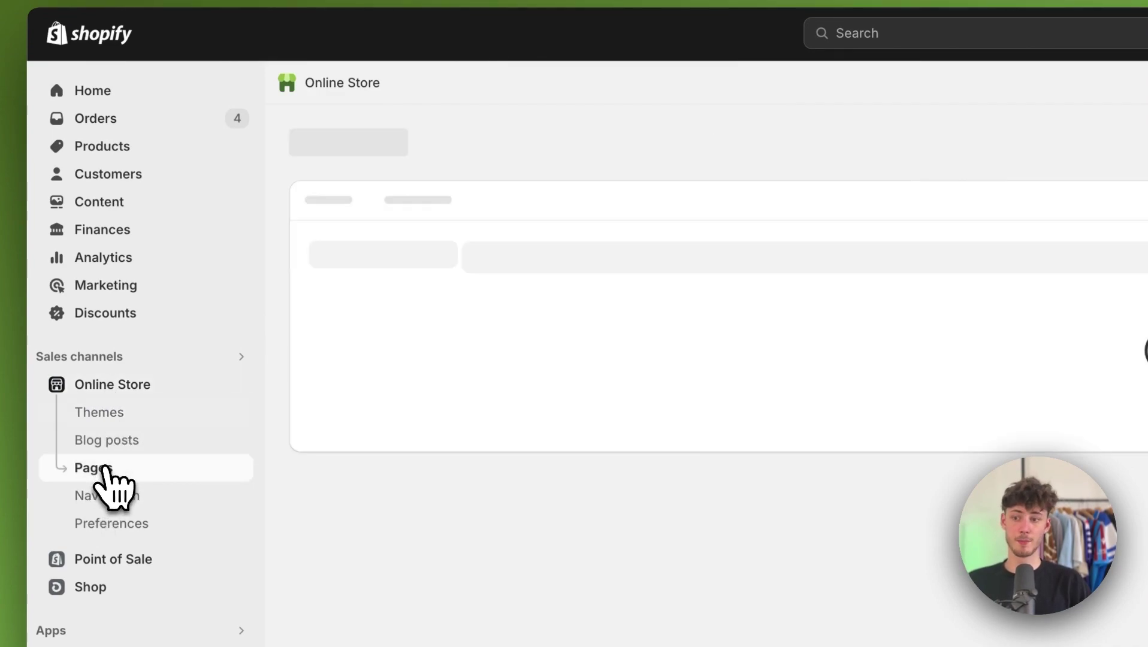
click(360, 354)
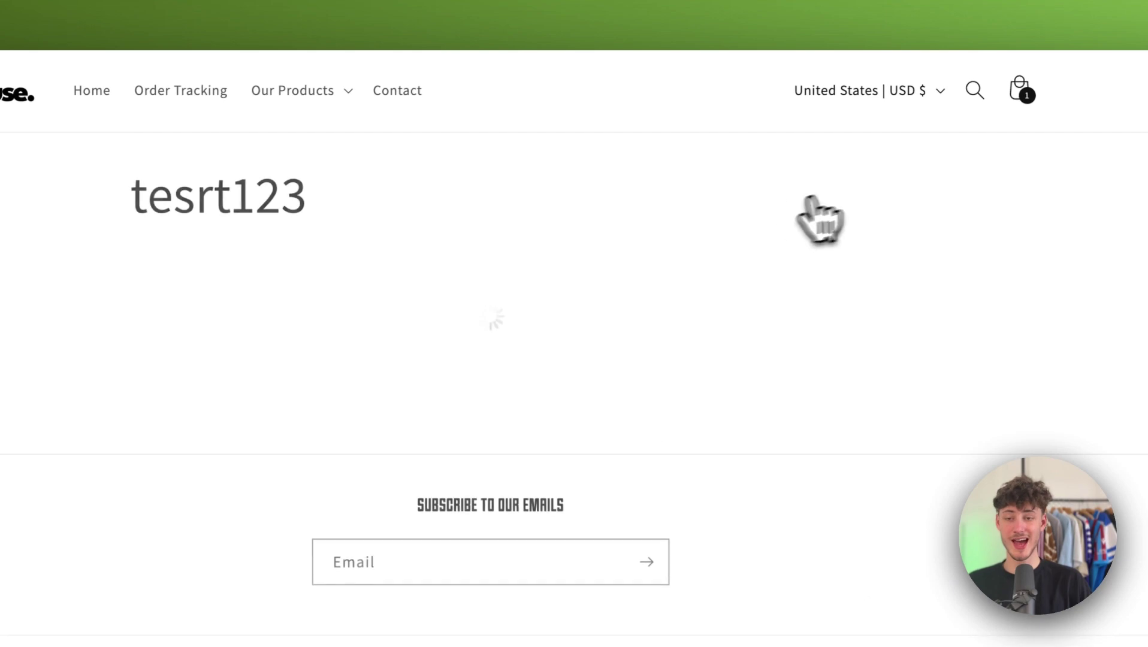
scroll(621, 231, down, 3)
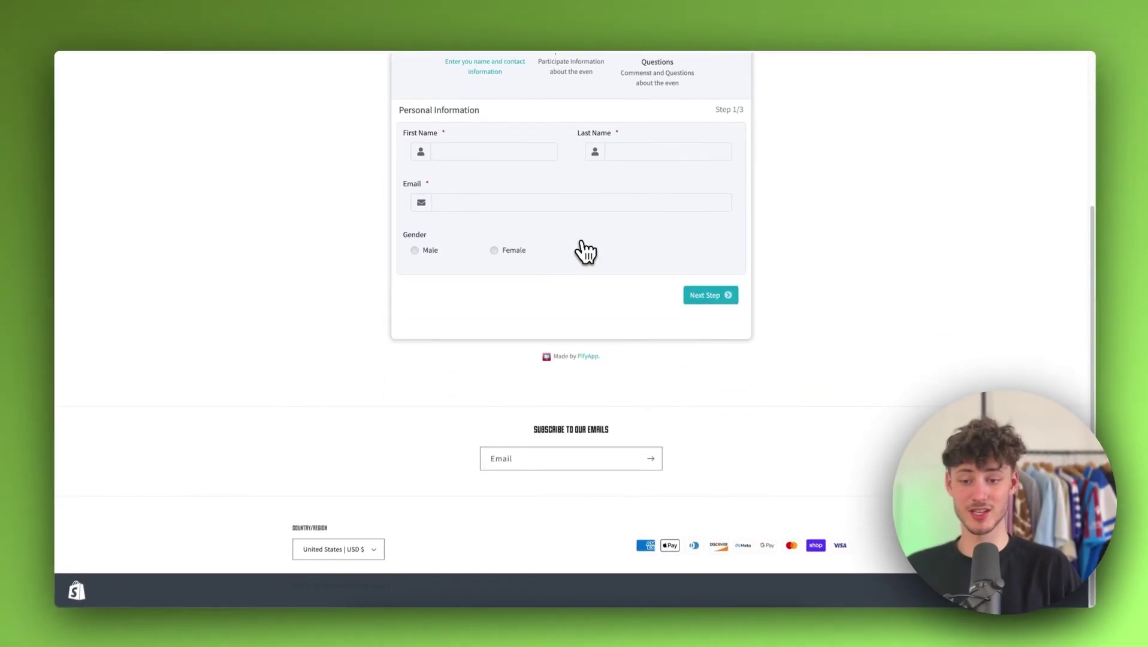
scroll(622, 287, up, 3)
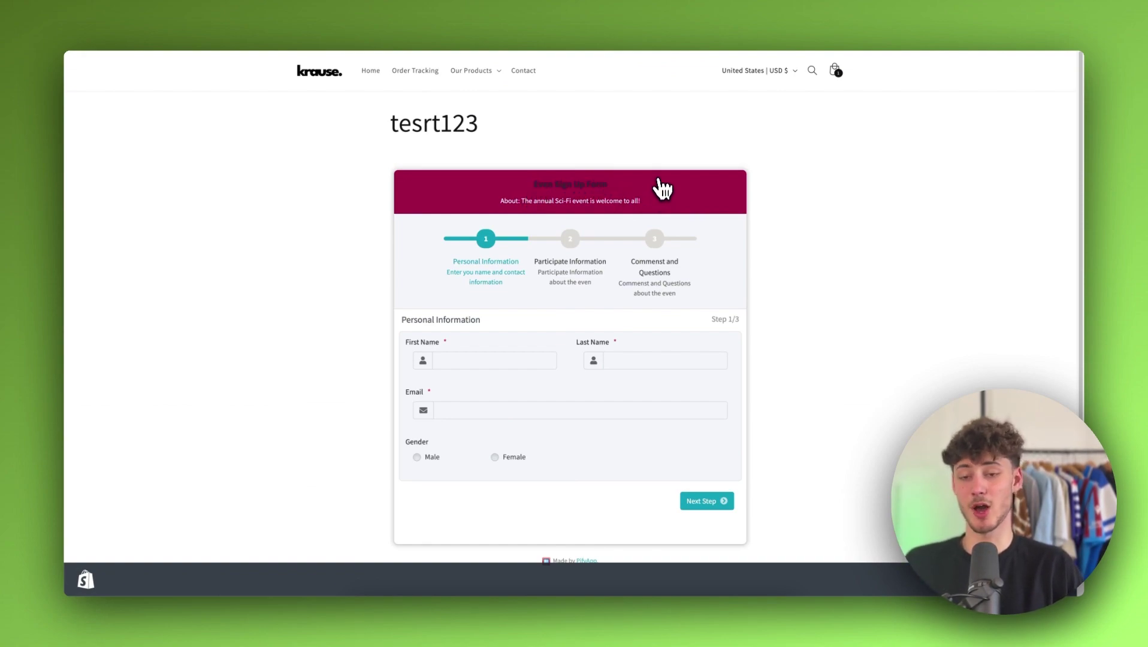
key(super+w)
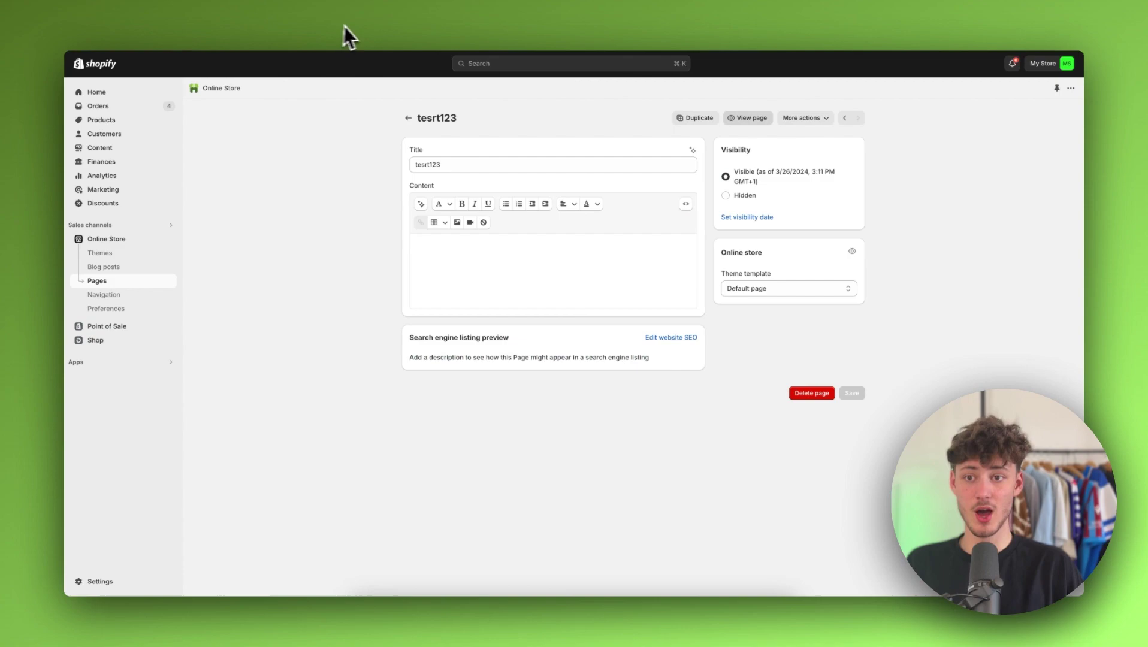
Search 'google forms' in a new tab and reach the Google Forms home page.
key(super+t)
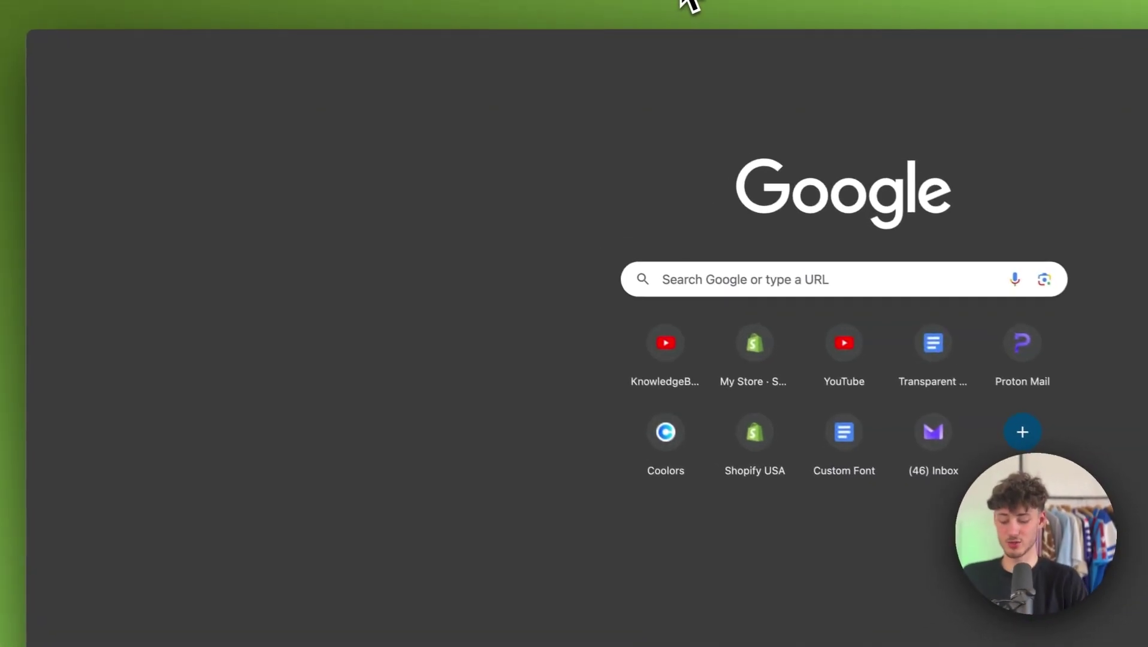
text(google forms)
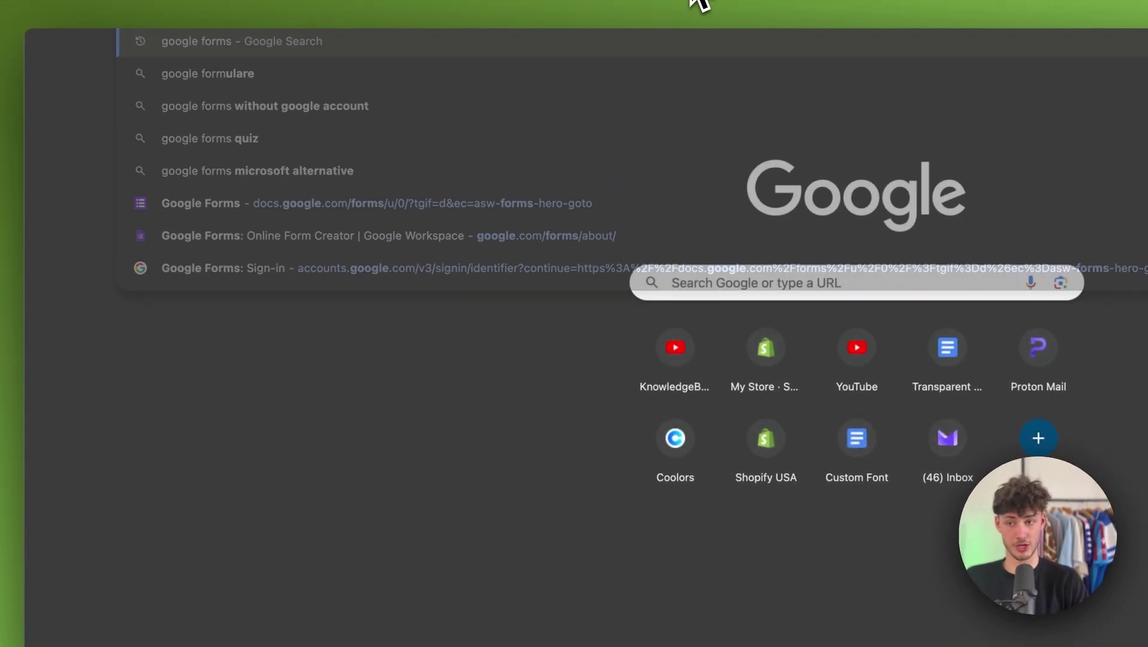
key(Return)
click(361, 230)
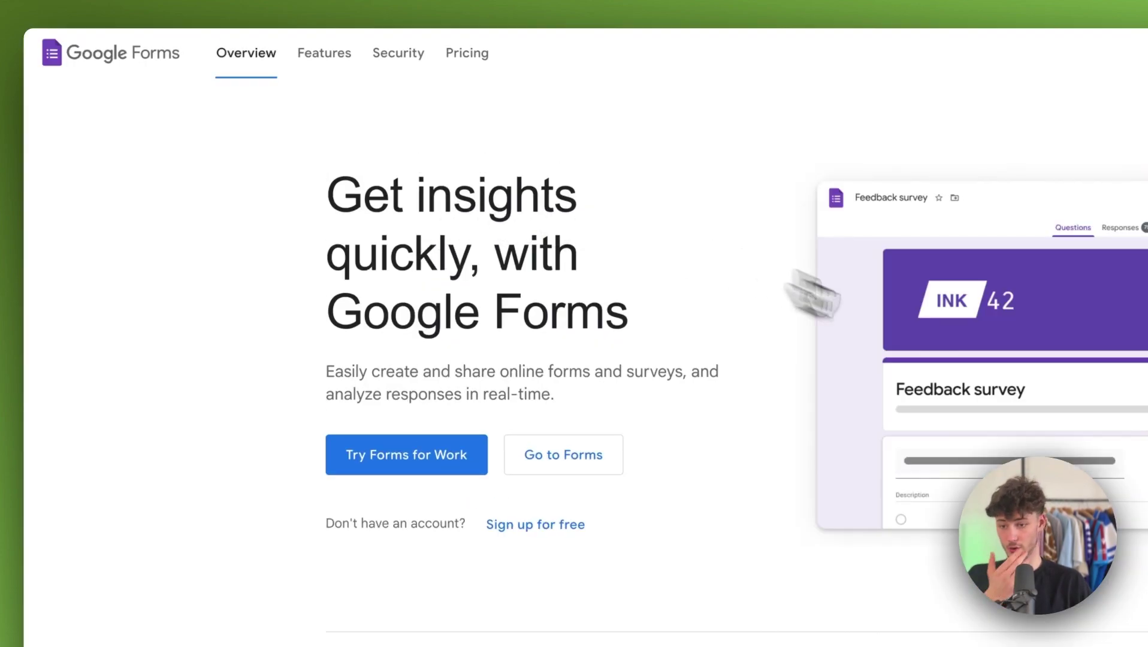
click(528, 453)
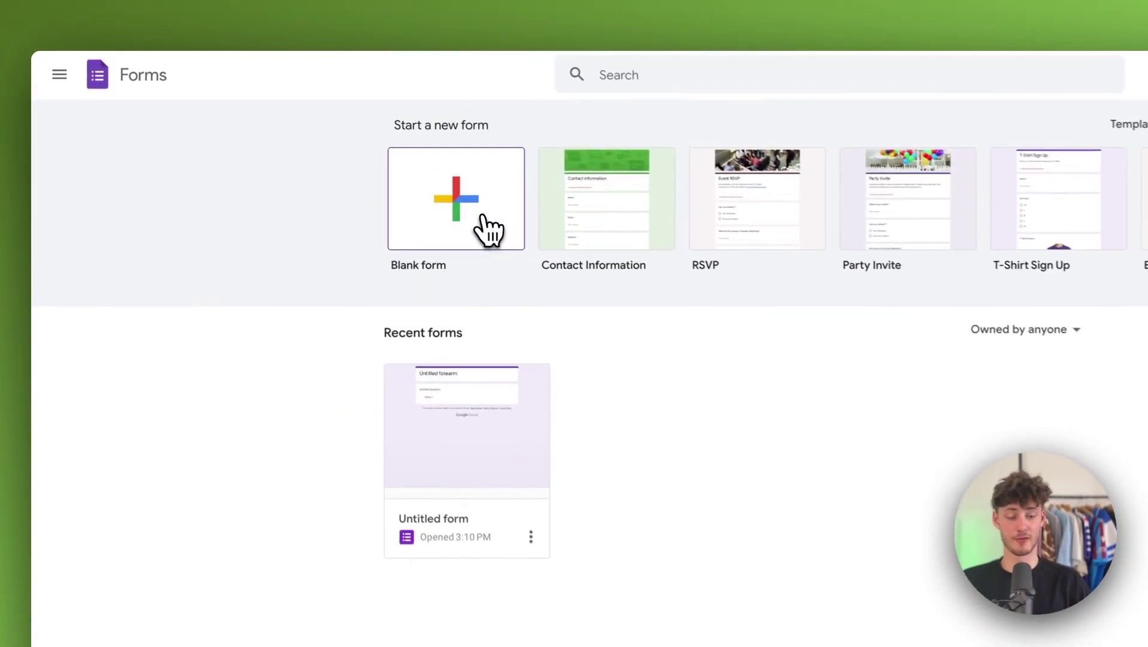
Create a blank form and retitle it 'Test Video Form 123'.
click(488, 242)
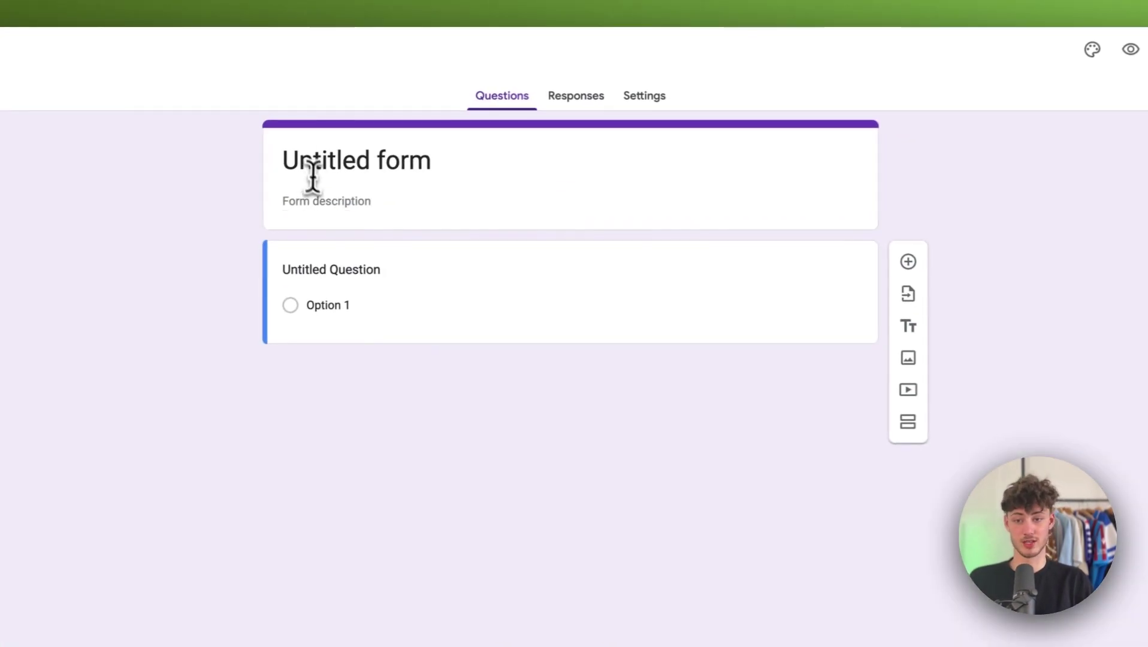
click(313, 174)
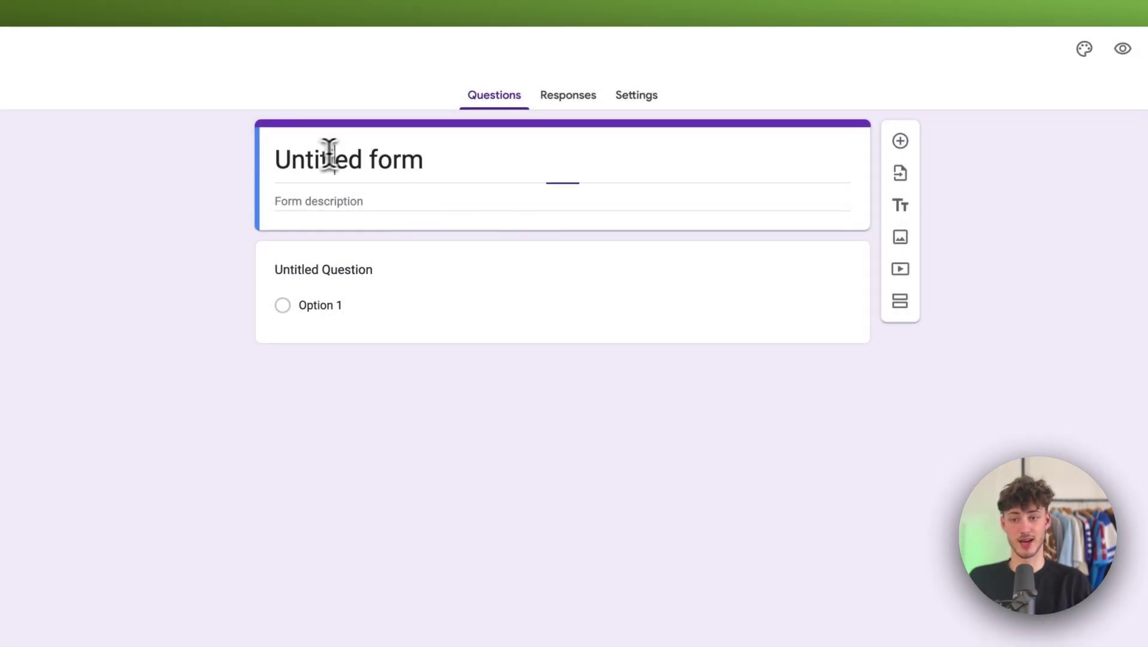
triple_click(334, 153)
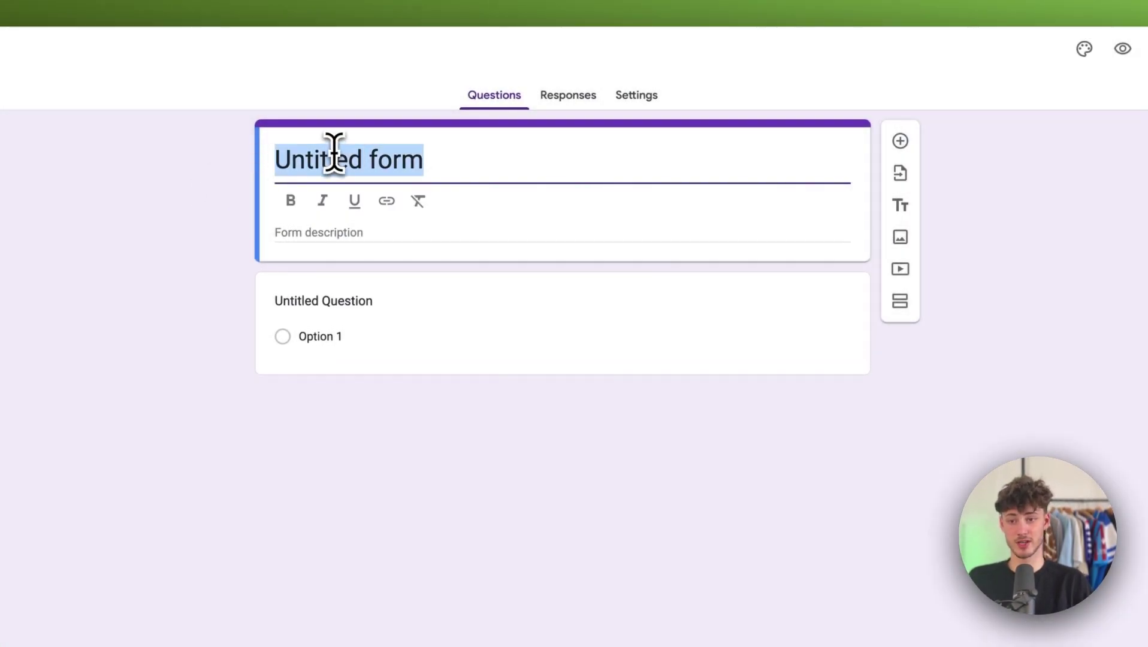
text(Test Video)
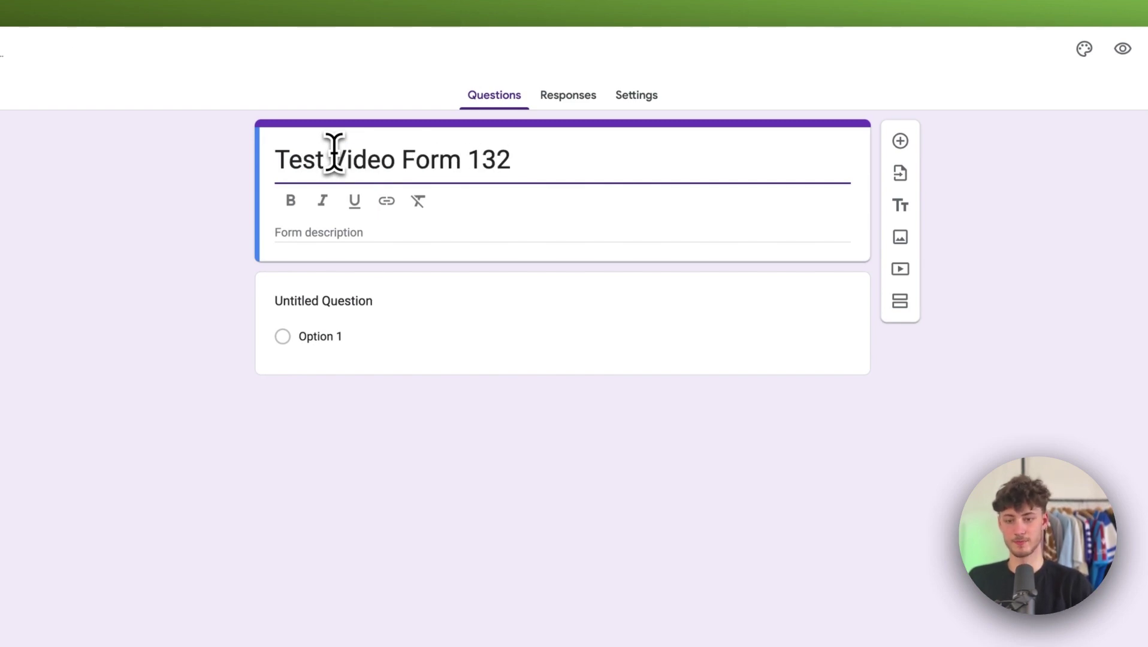
key(ctrl+super+space)
key(Escape)
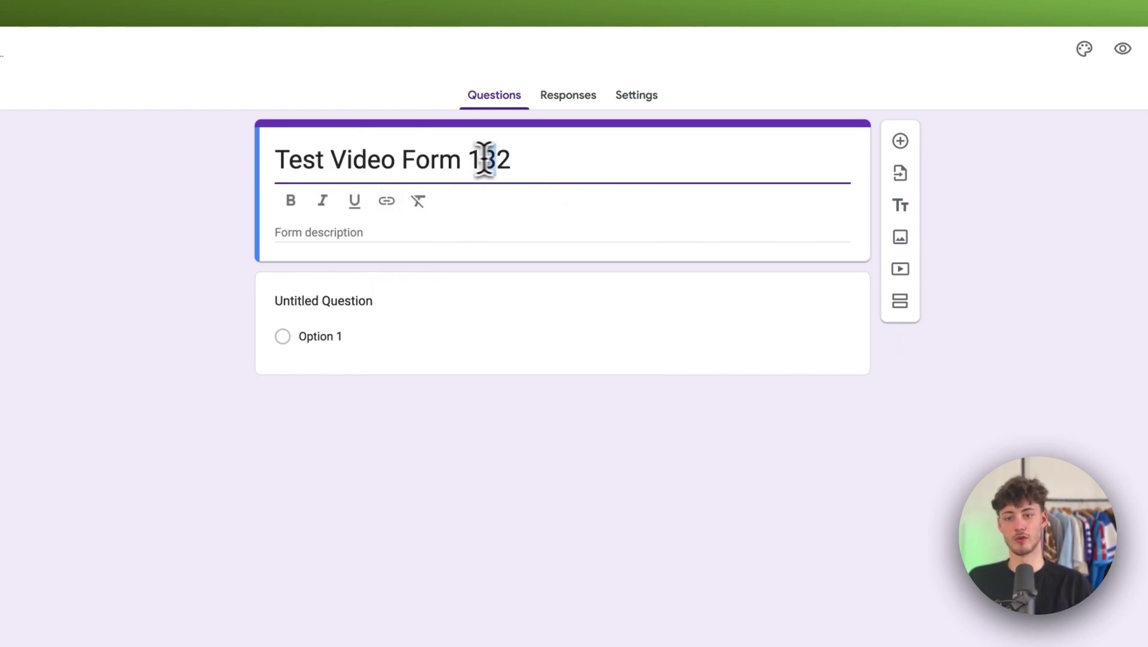
text(23)
Keep the first question as multiple choice and add a second blank question below it.
click(325, 291)
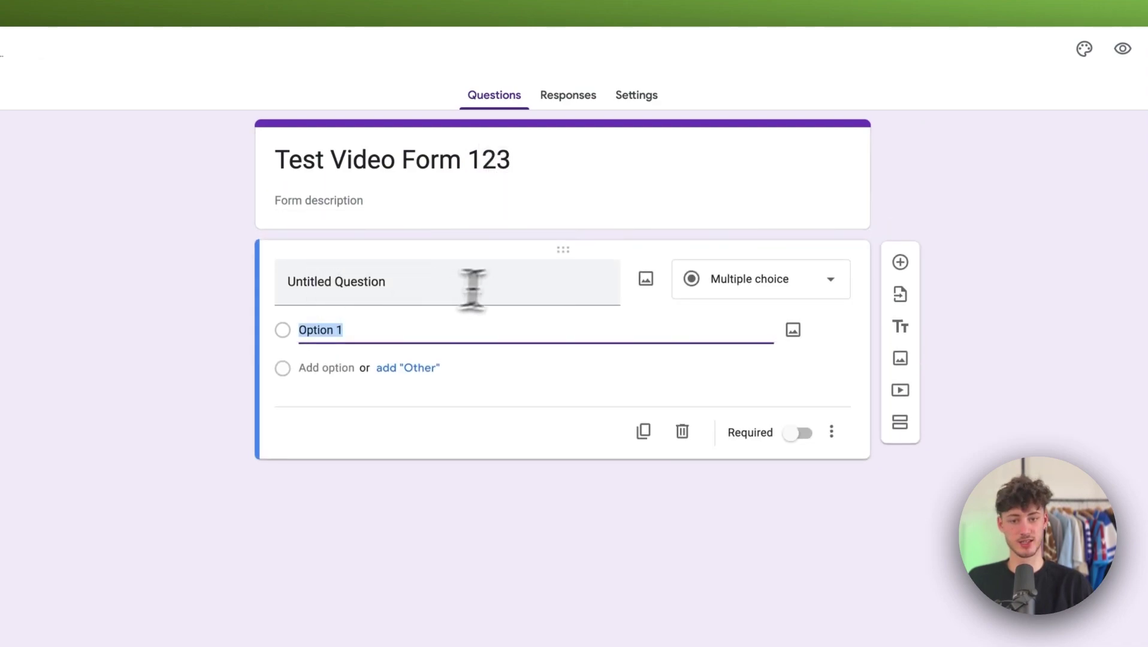
click(392, 270)
click(750, 279)
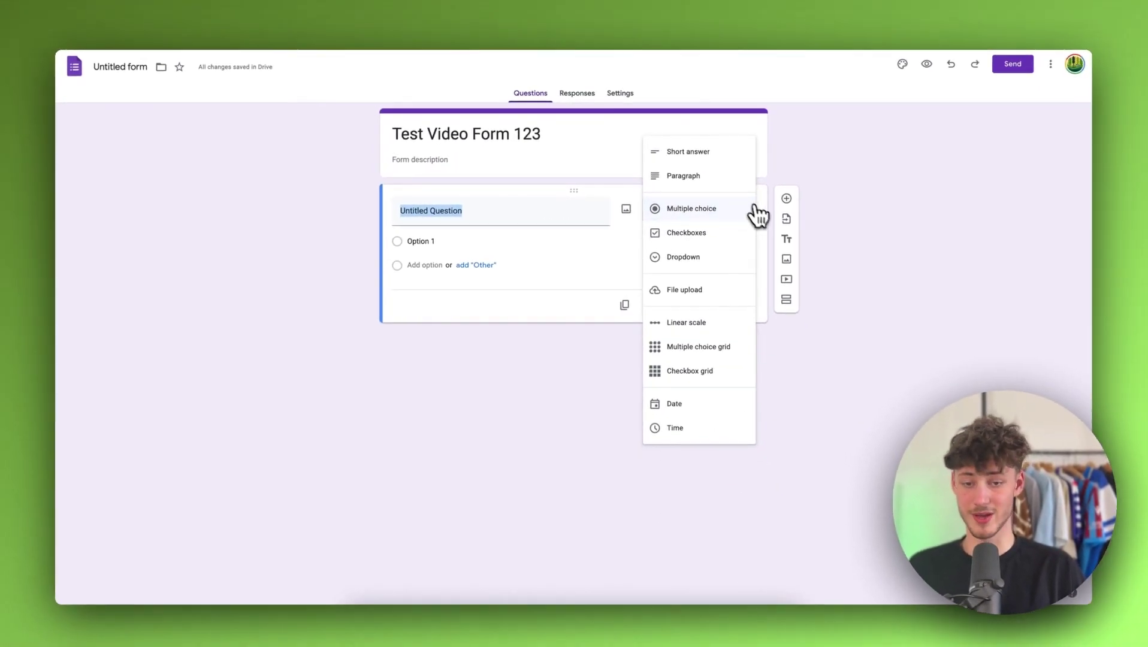
click(753, 208)
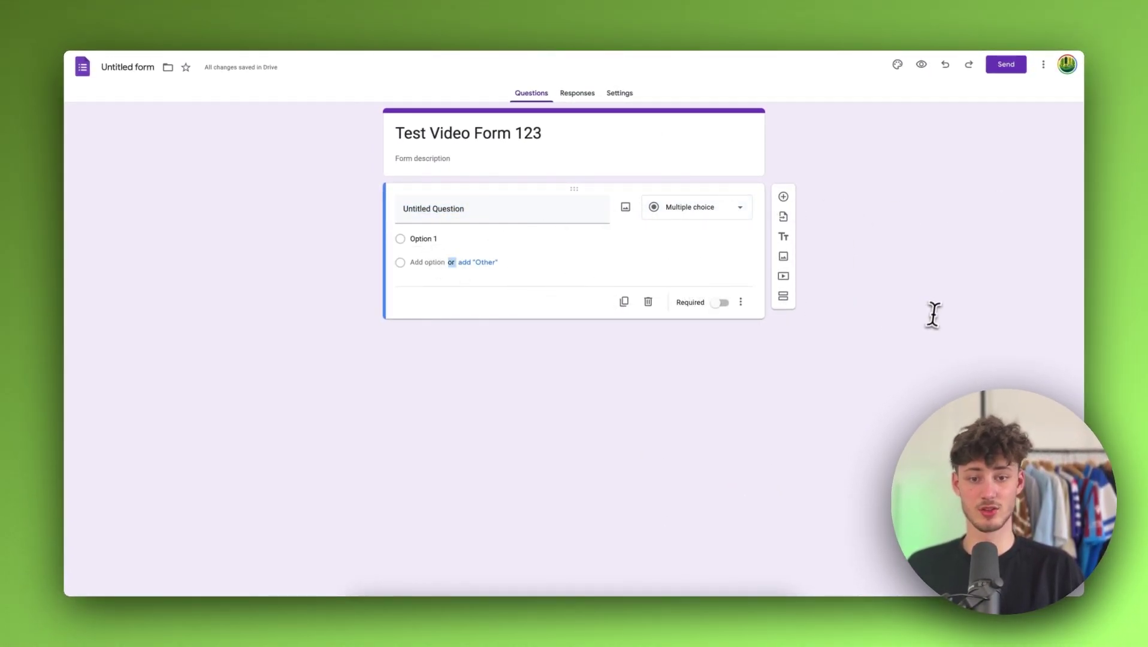
click(783, 197)
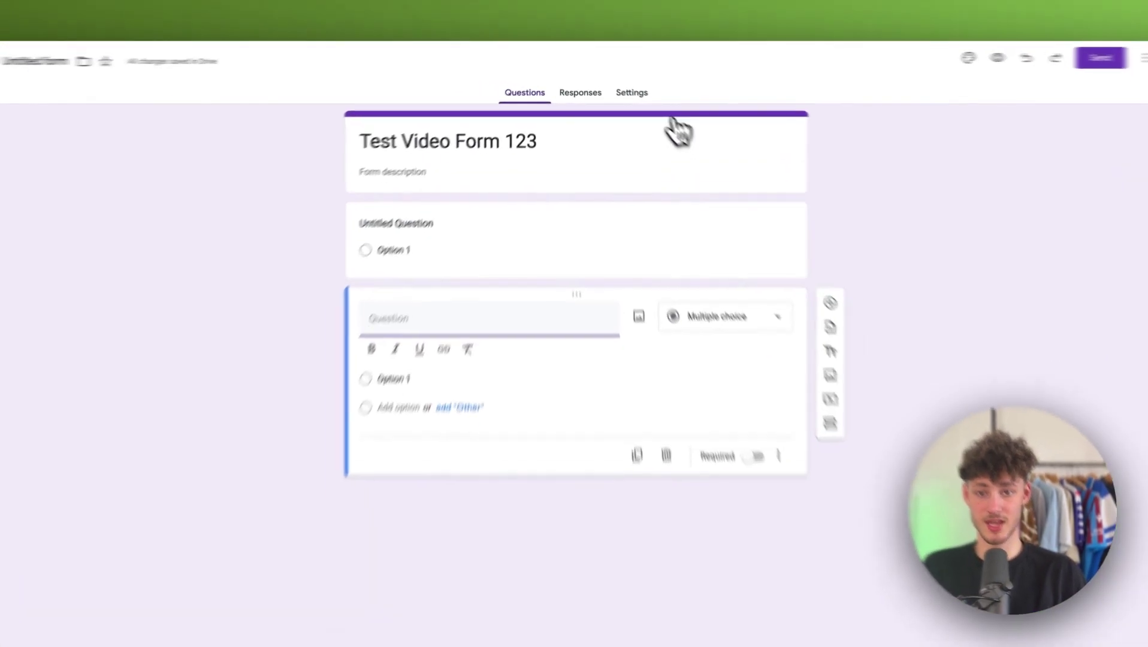
Look through the Settings and Responses tabs, then return to the Questions tab.
click(619, 93)
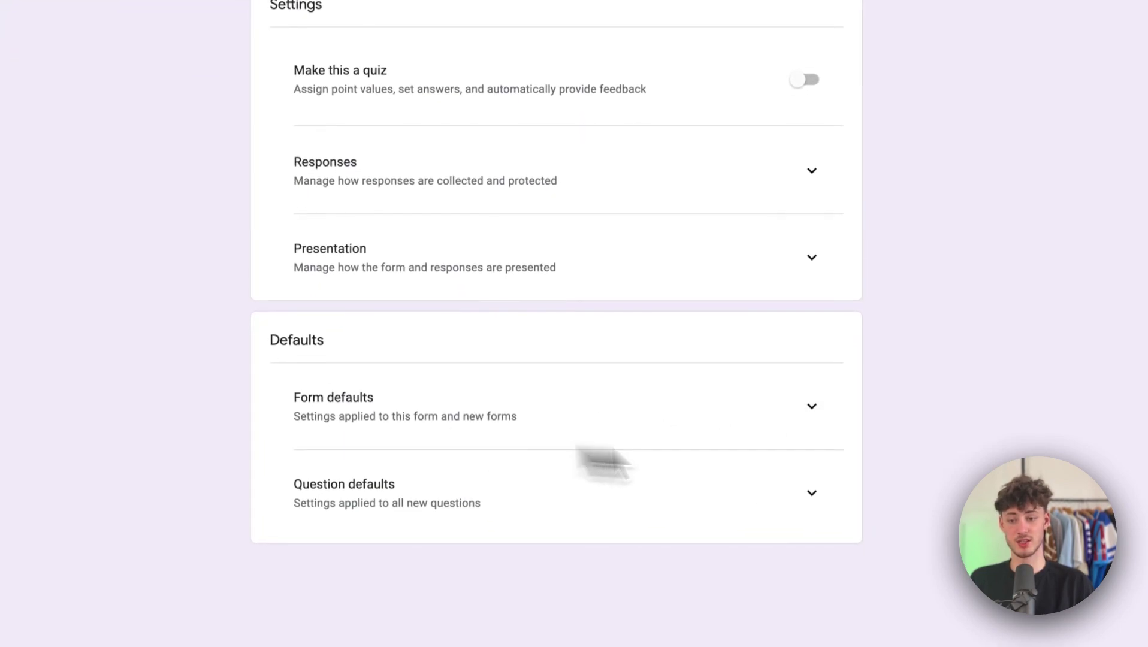
click(812, 257)
click(811, 257)
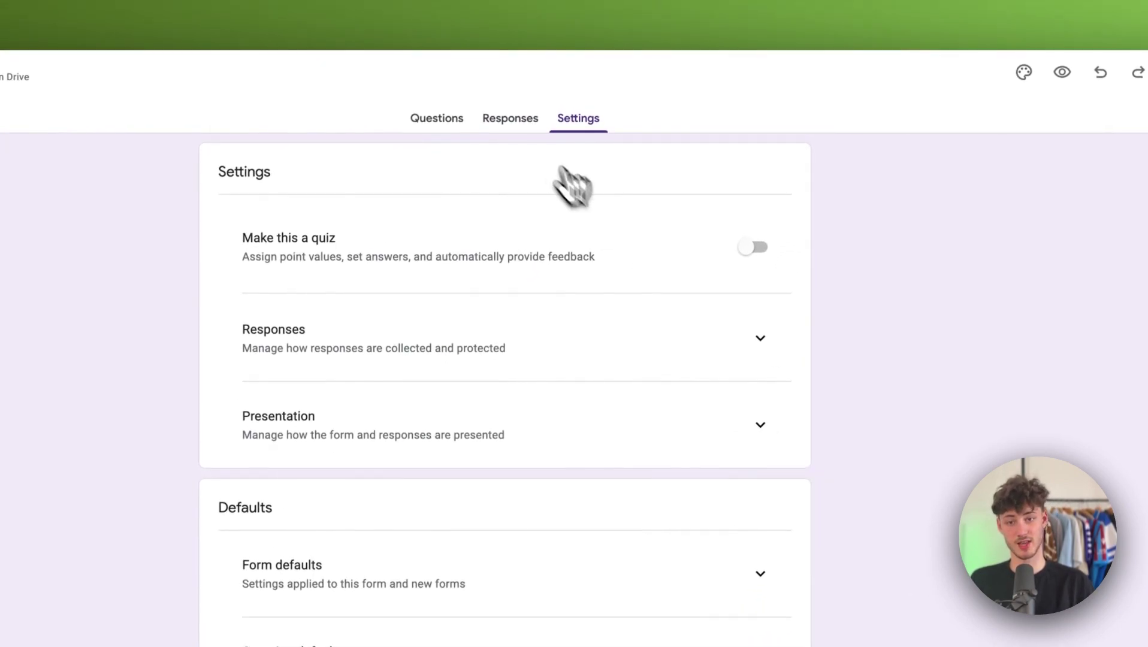
click(510, 123)
click(437, 119)
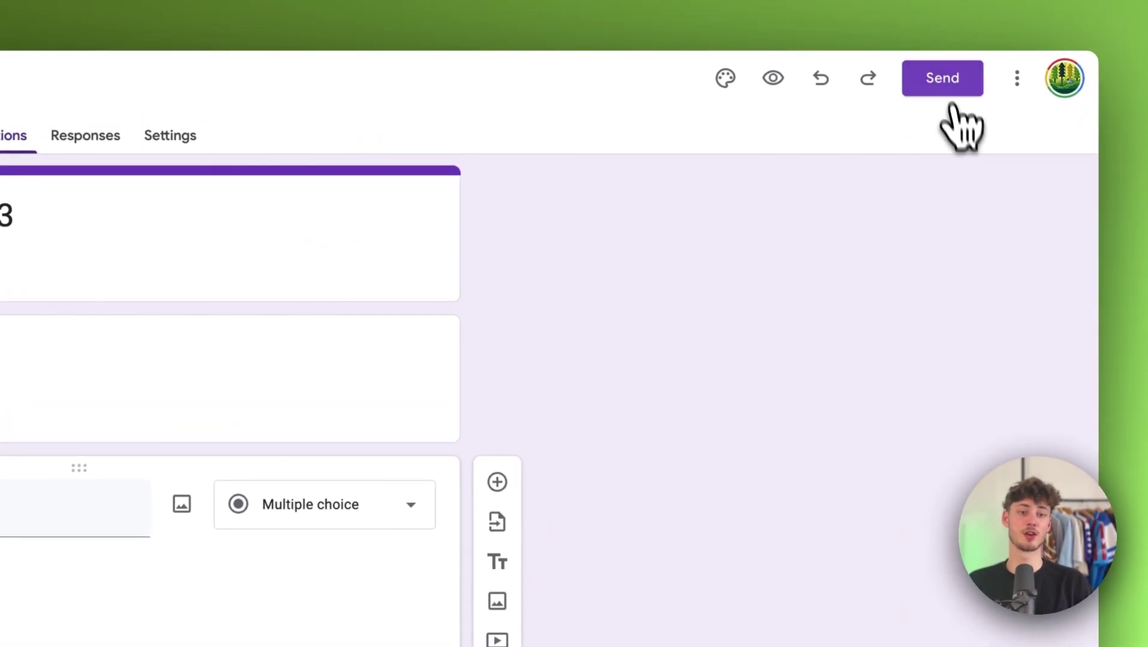
In the Send dialog, set Collect email addresses to Verified.
click(949, 89)
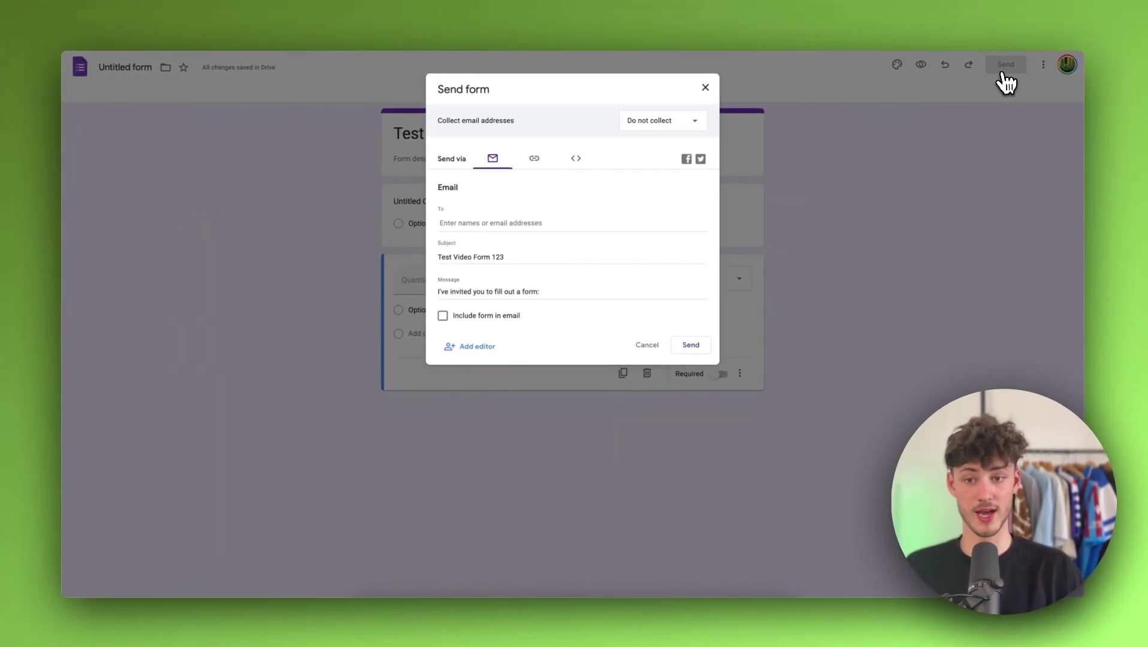
drag(367, 146, 488, 159)
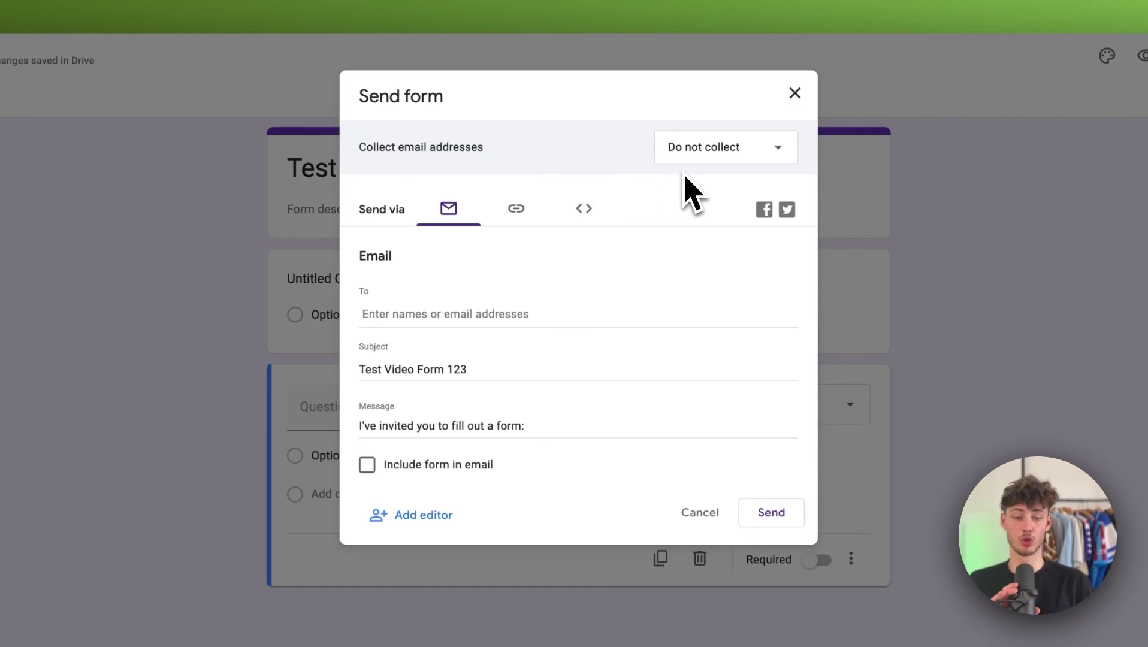
click(691, 159)
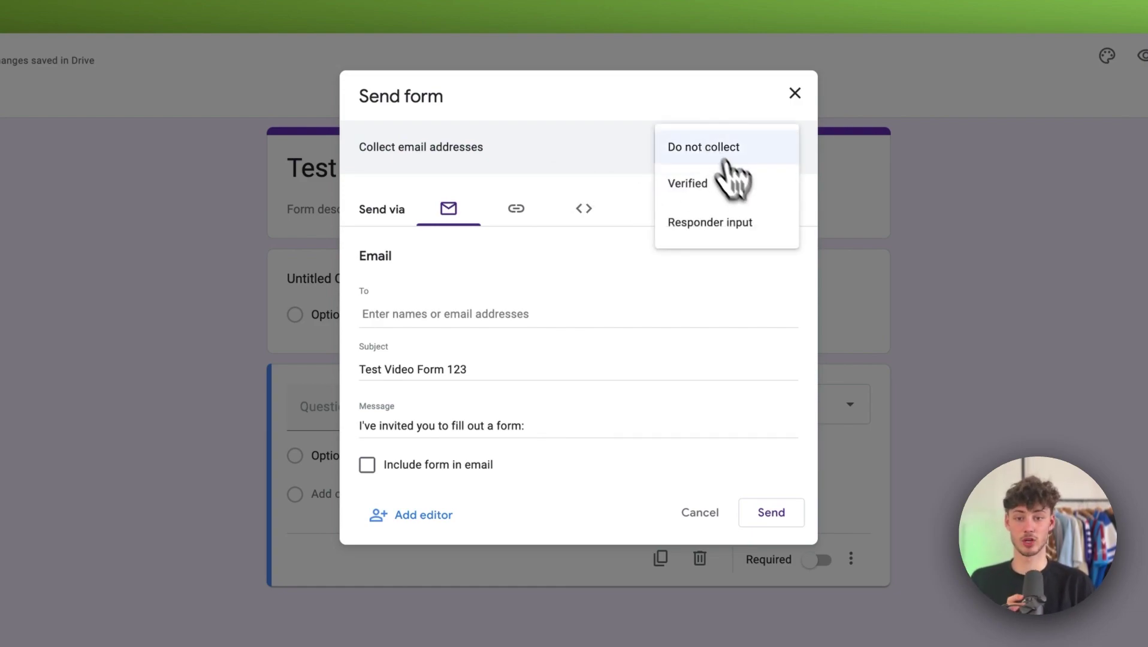
click(688, 183)
click(718, 162)
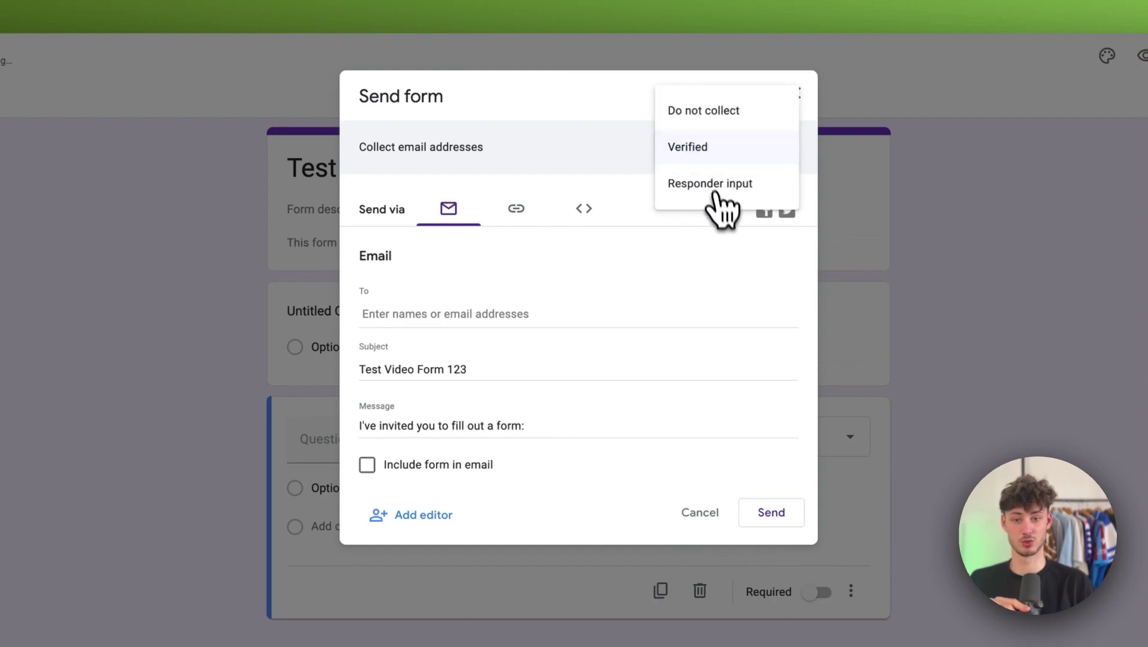
click(728, 191)
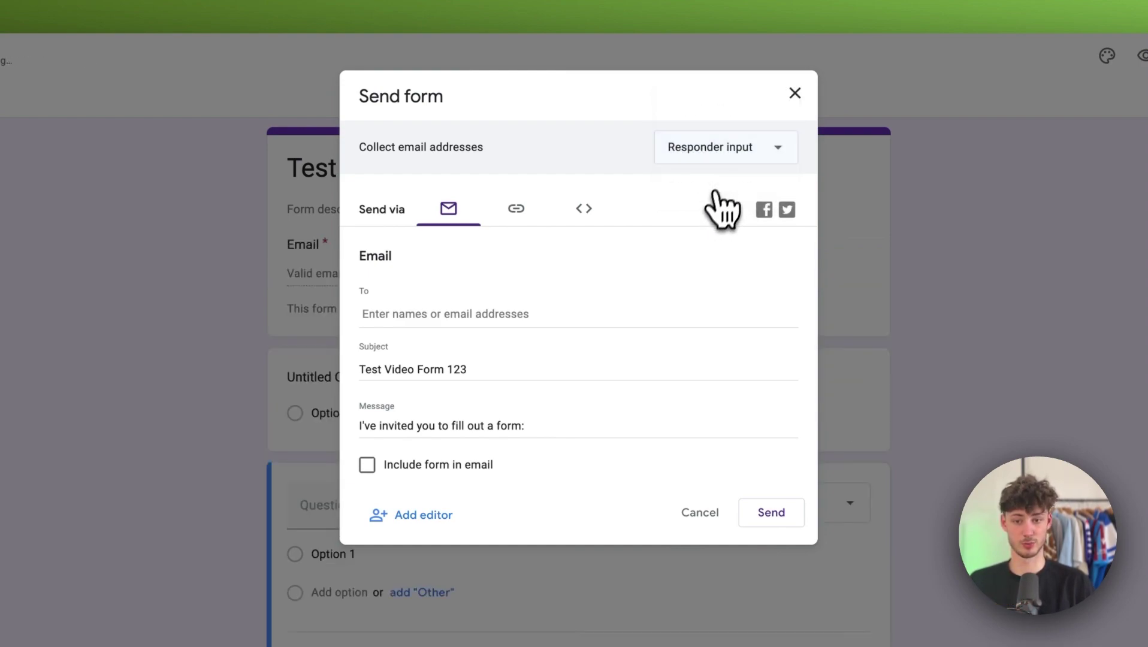
click(713, 155)
click(707, 113)
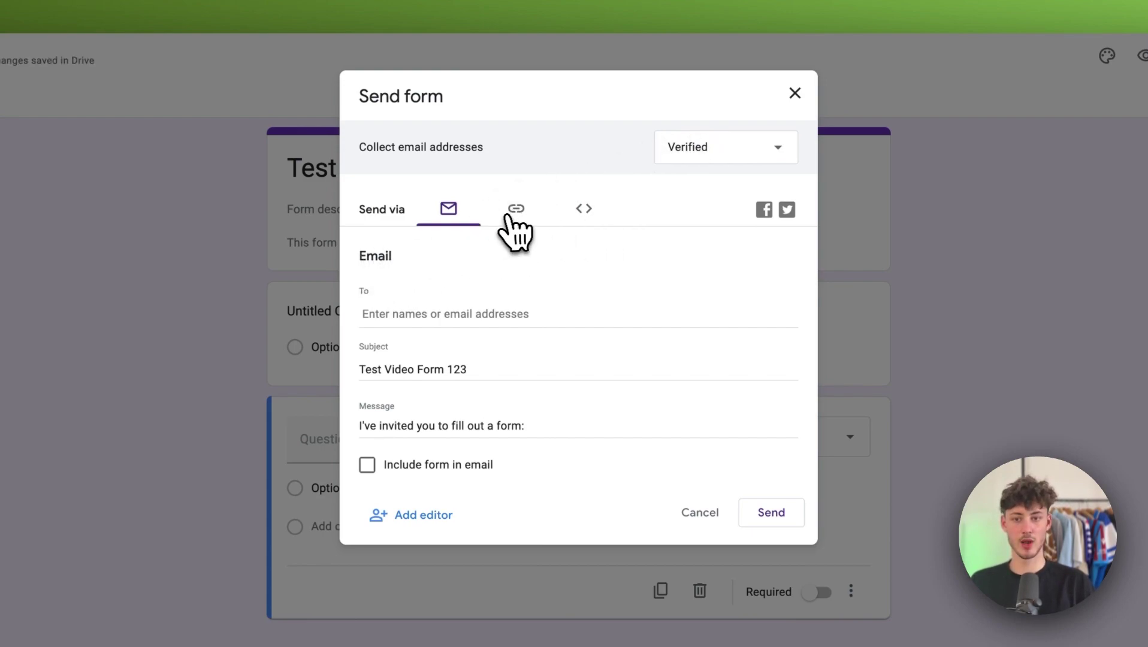
Copy the form's 640 × 556 px embed HTML iframe code.
click(585, 209)
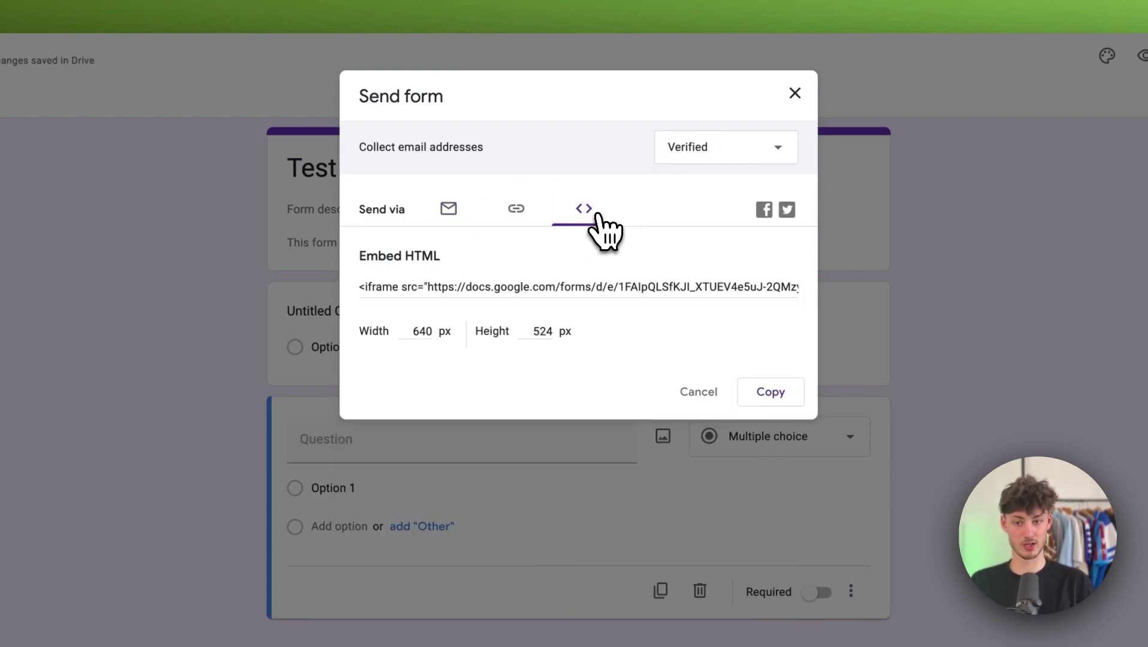
click(536, 283)
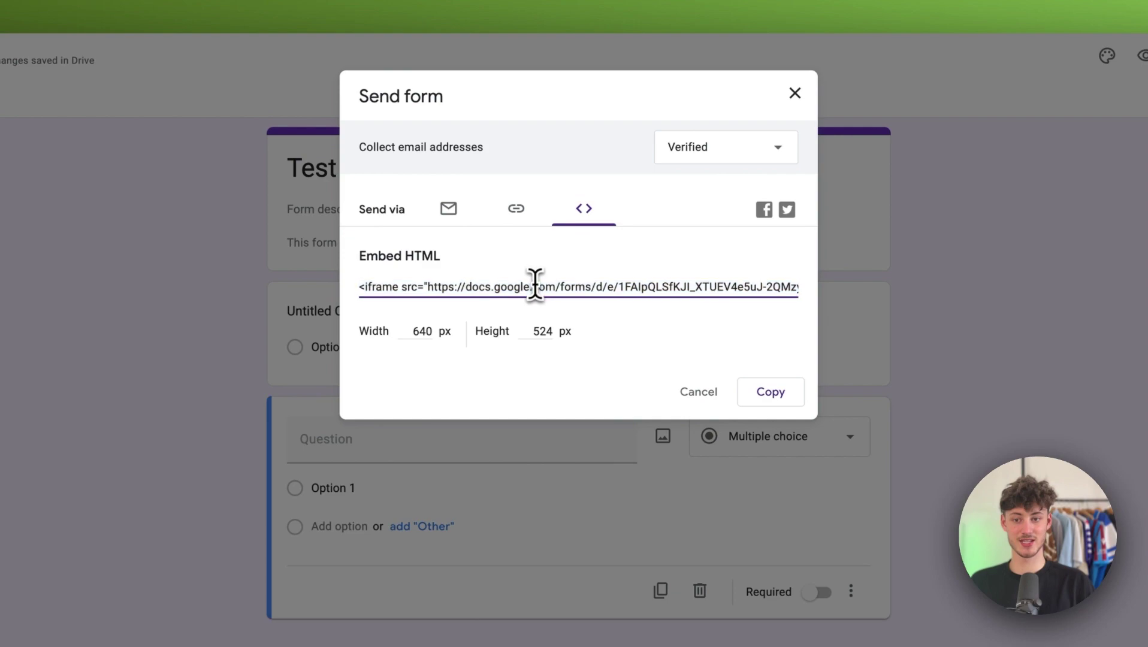
click(772, 393)
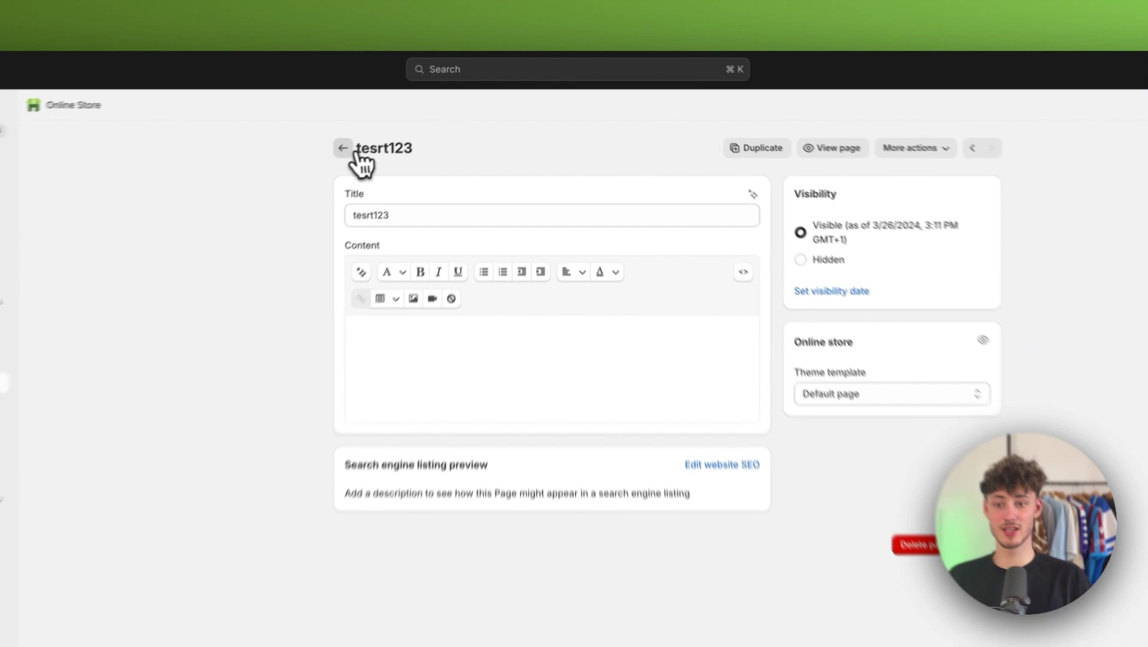
Create the page 'Custom Form Test' and paste the Google Form iframe code into its HTML view.
click(408, 118)
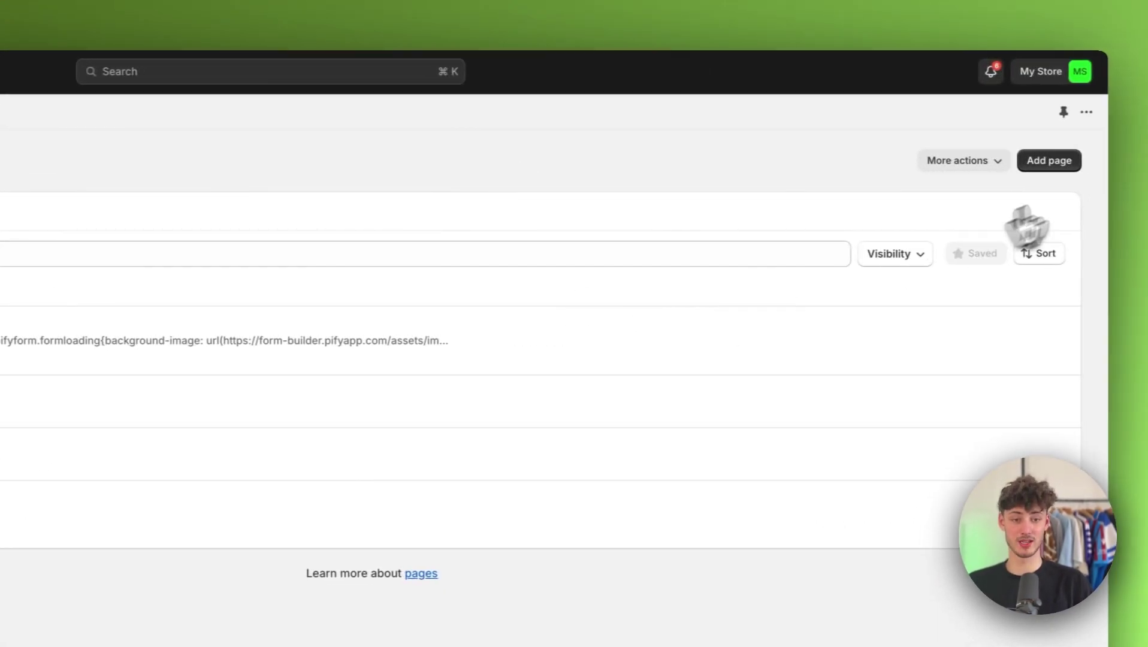
click(1056, 169)
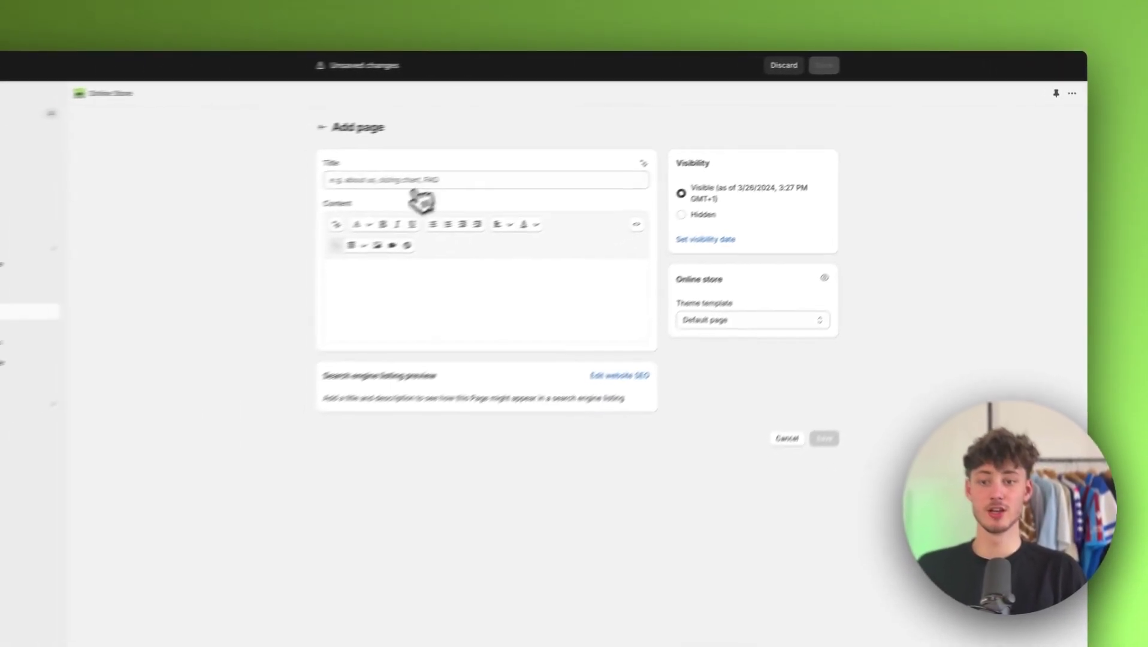
text(Custom Form T)
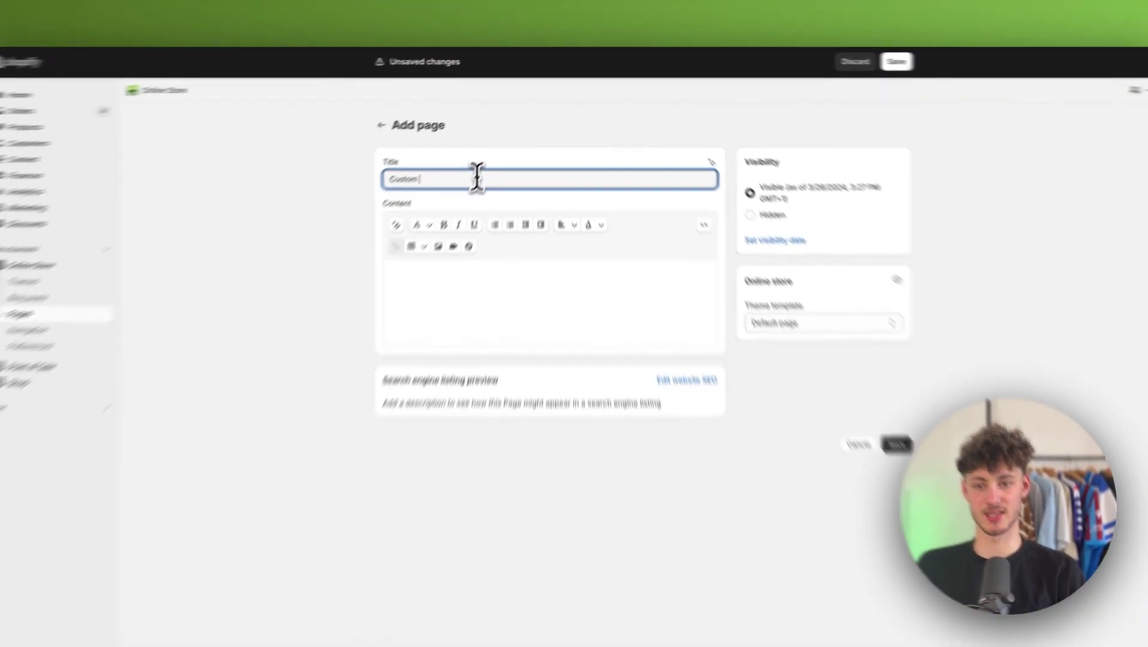
text(est)
click(419, 326)
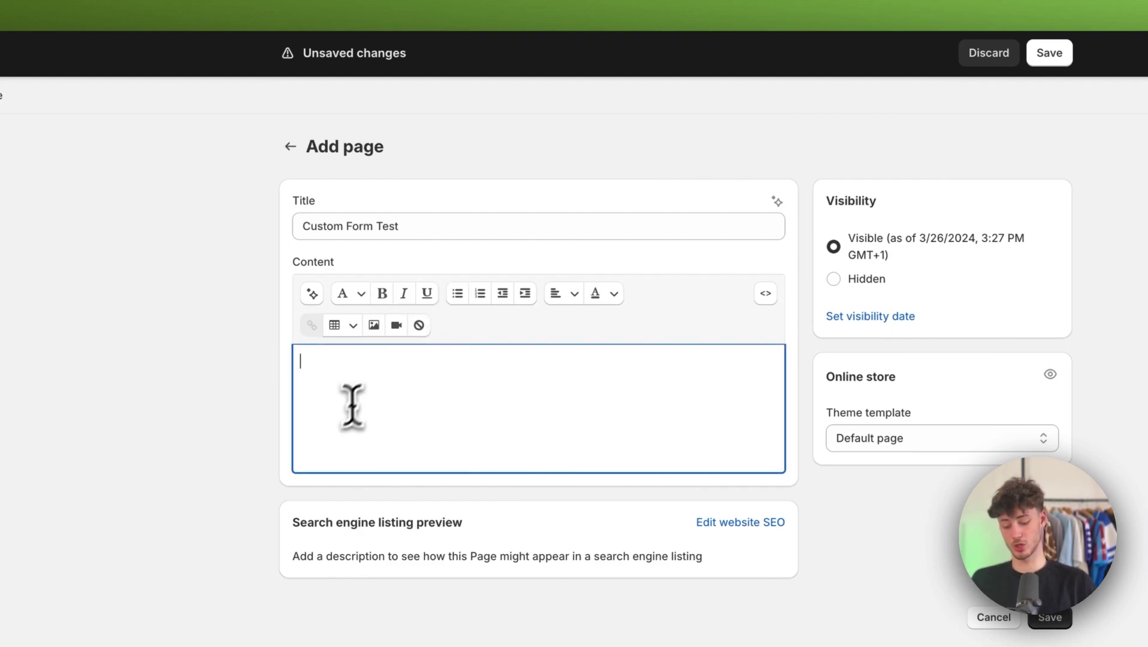
key(ctrl+v)
key(ctrl+z)
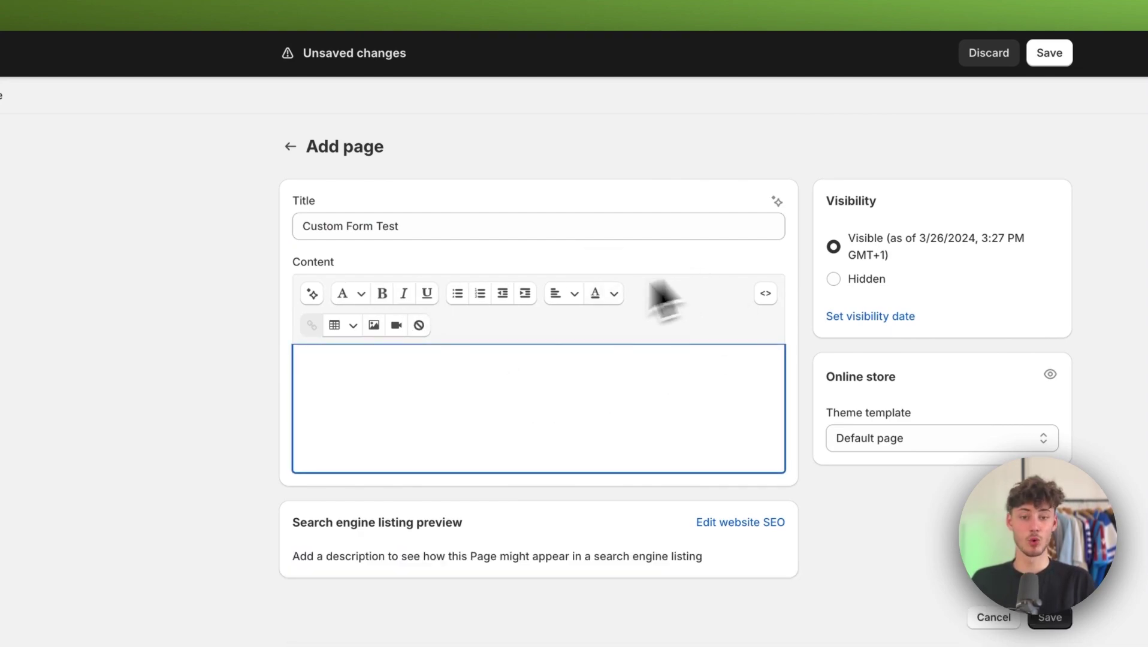
click(766, 294)
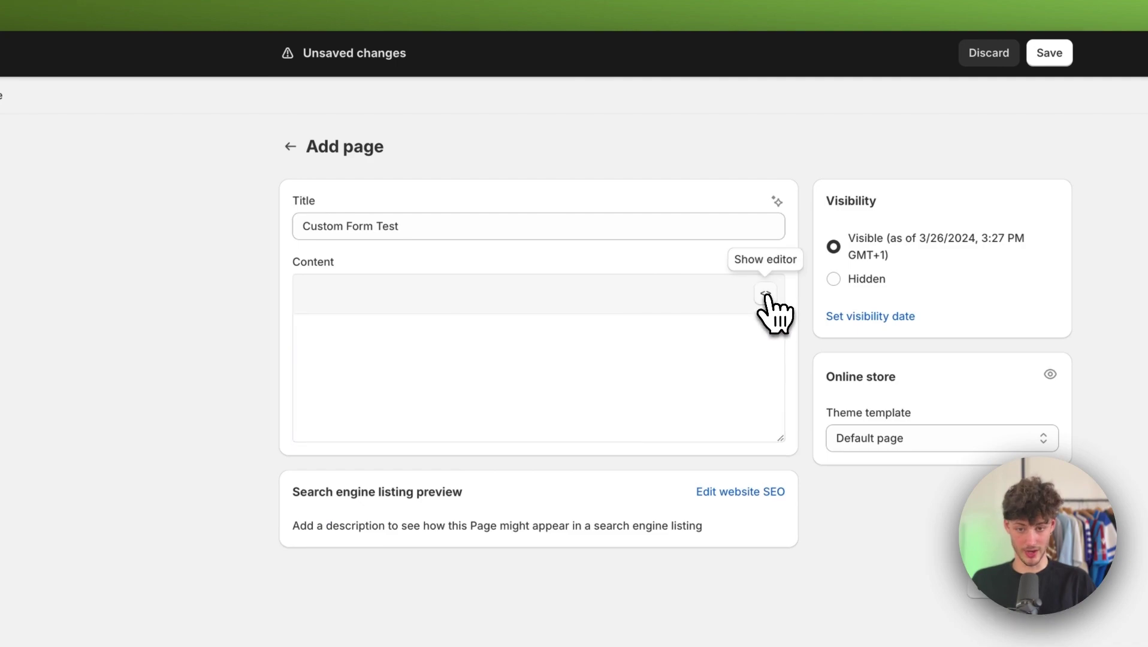
key(ctrl+v)
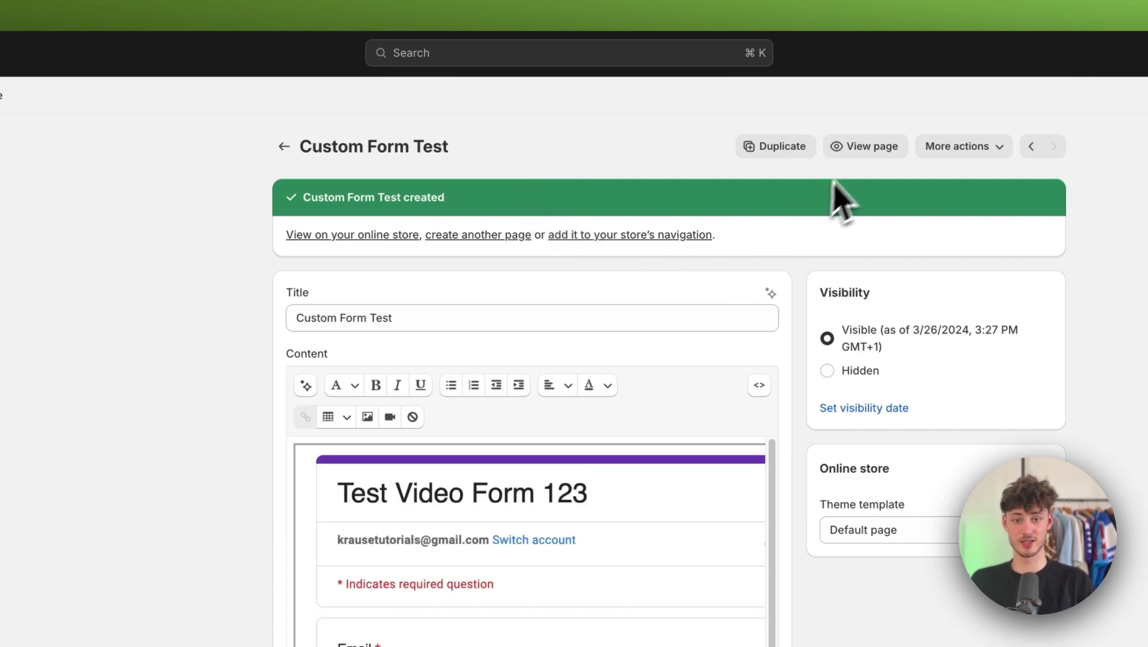
click(864, 147)
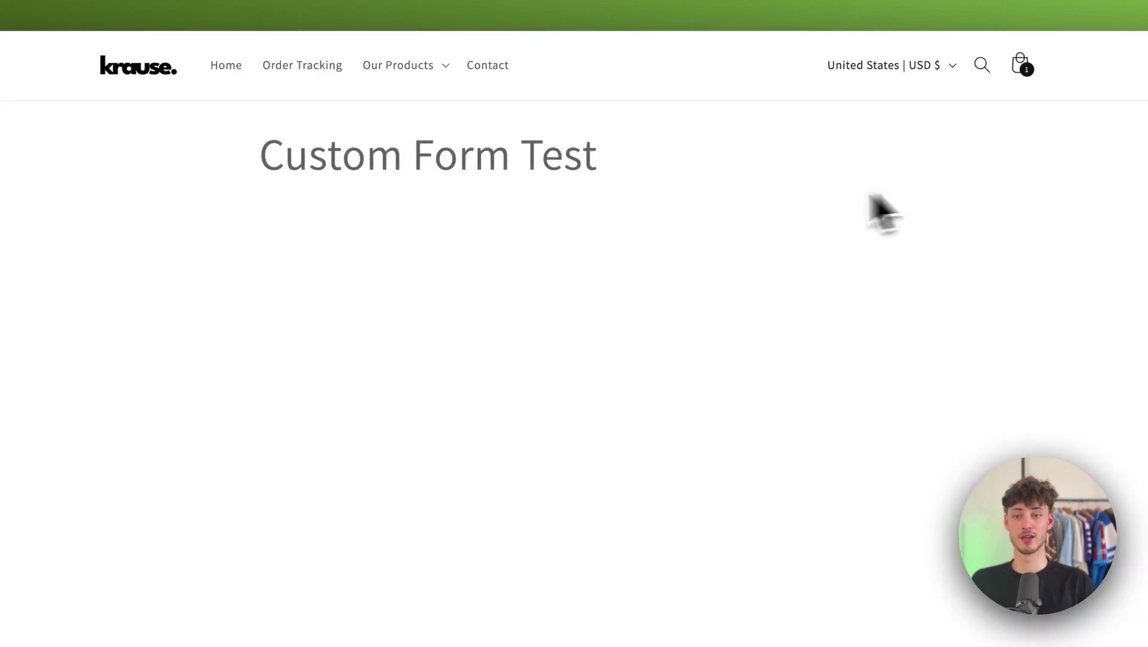
scroll(803, 315, down, 3)
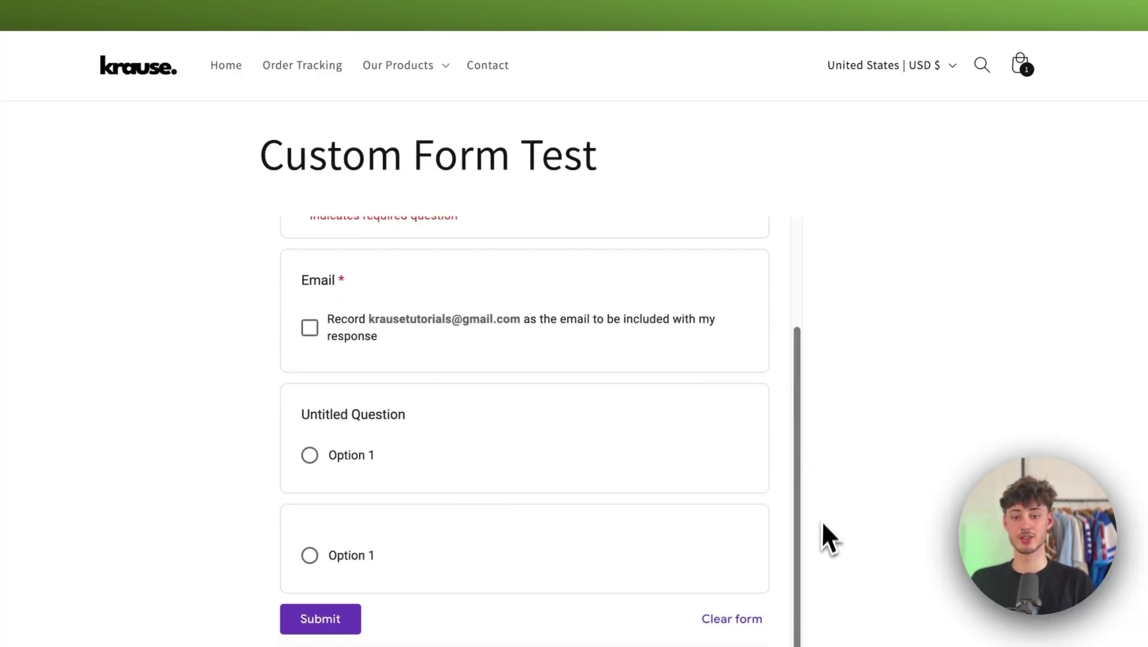
scroll(800, 303, up, 2)
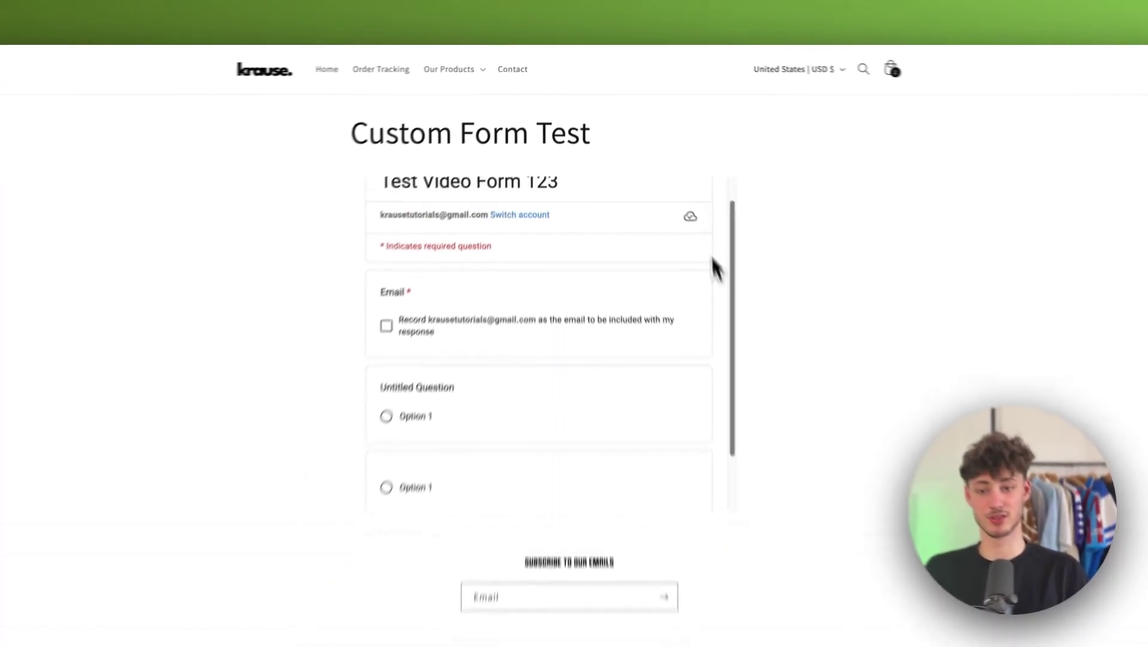
scroll(716, 270, up, 2)
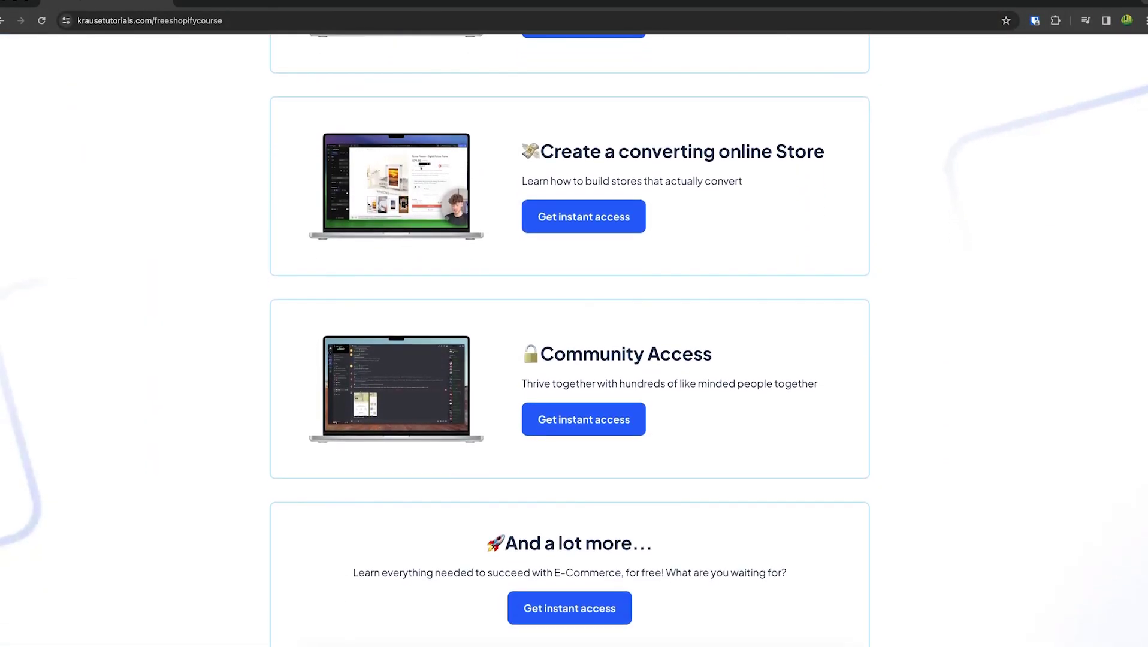
Scroll up and expand the YouTube video's description to reveal its course links.
scroll(574, 323, up, 11)
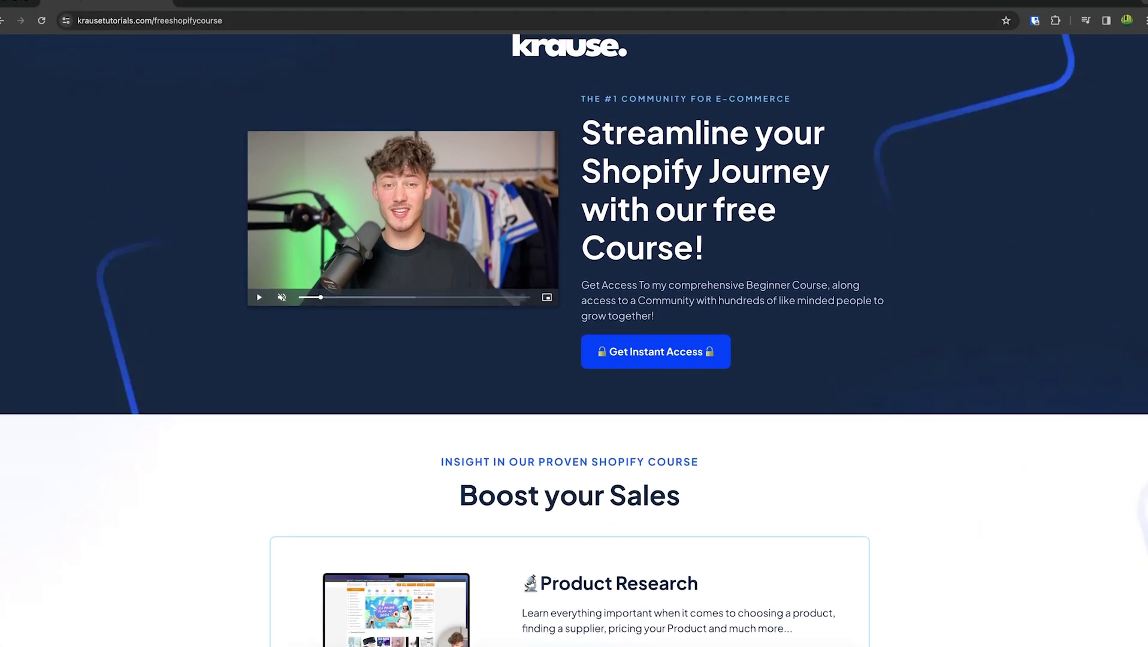
scroll(566, 431, up, 1)
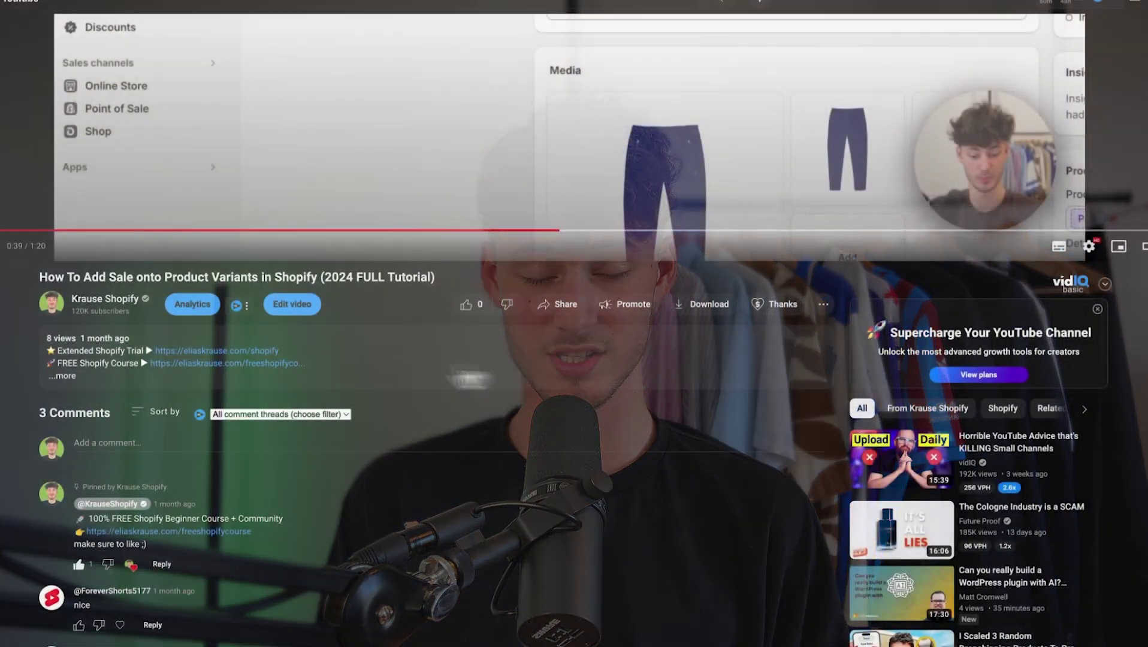
click(112, 378)
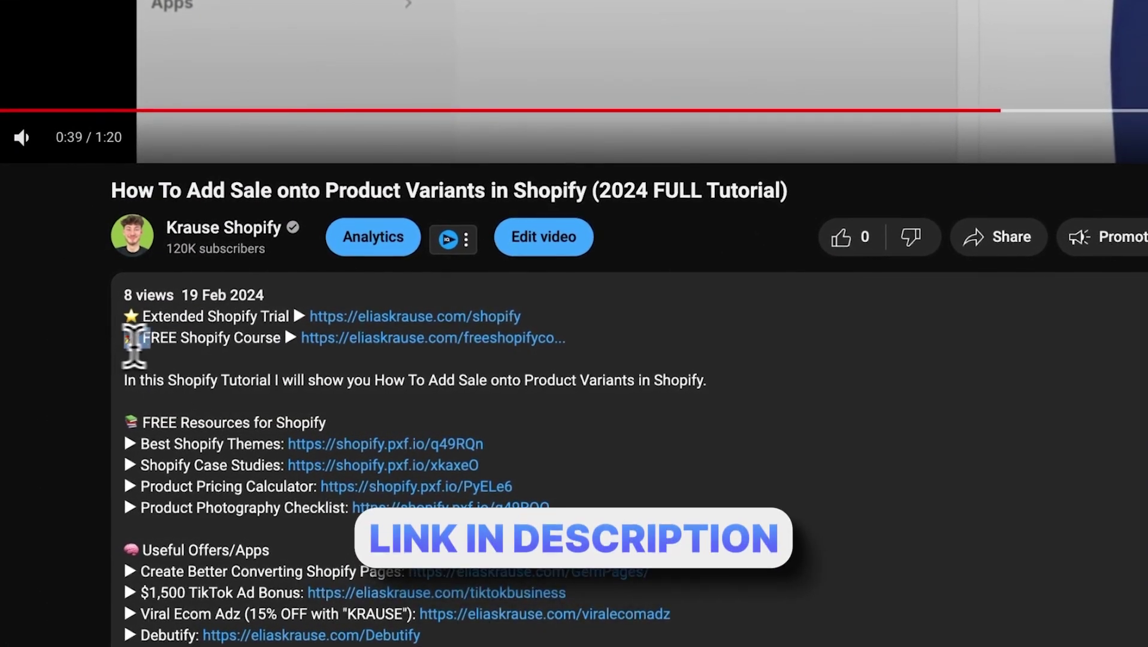